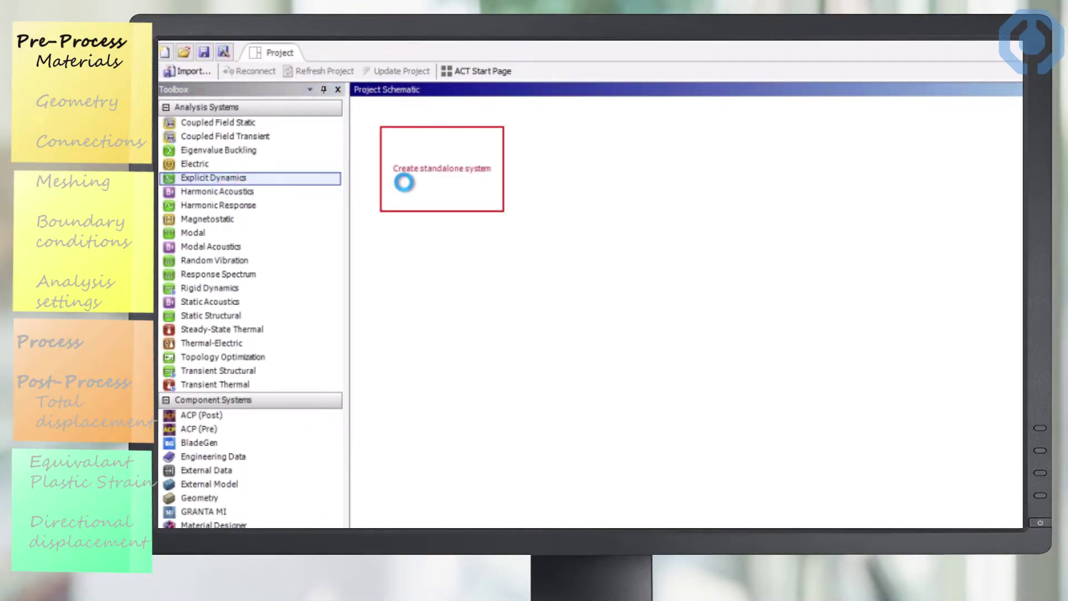
Add an Explicit Dynamics system and delete Structural Steel from its Engineering Data
left_click_drag(403, 181, 404, 181)
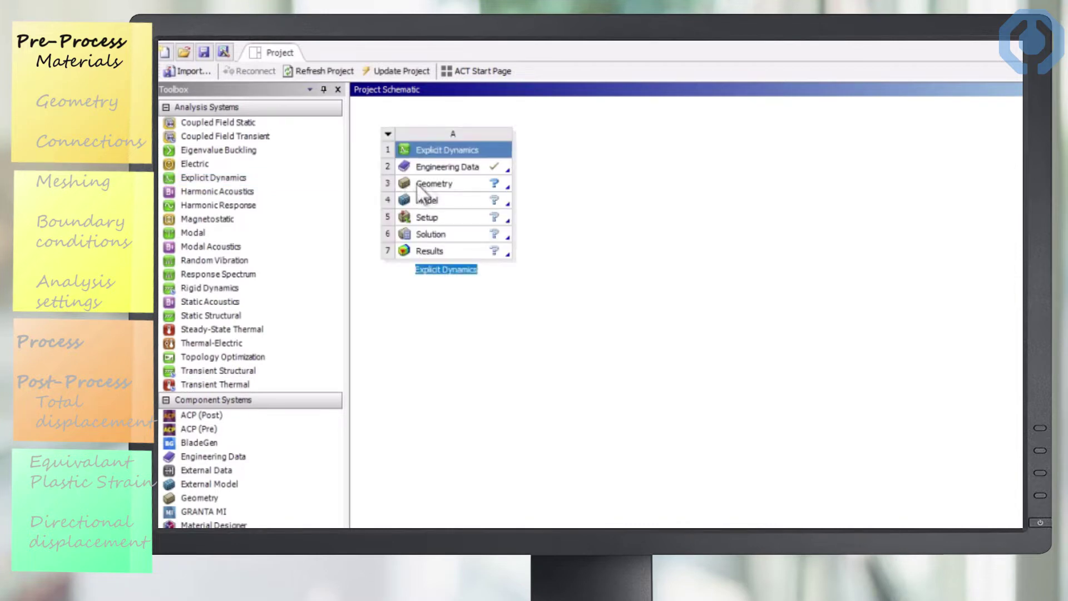
double_click(421, 171)
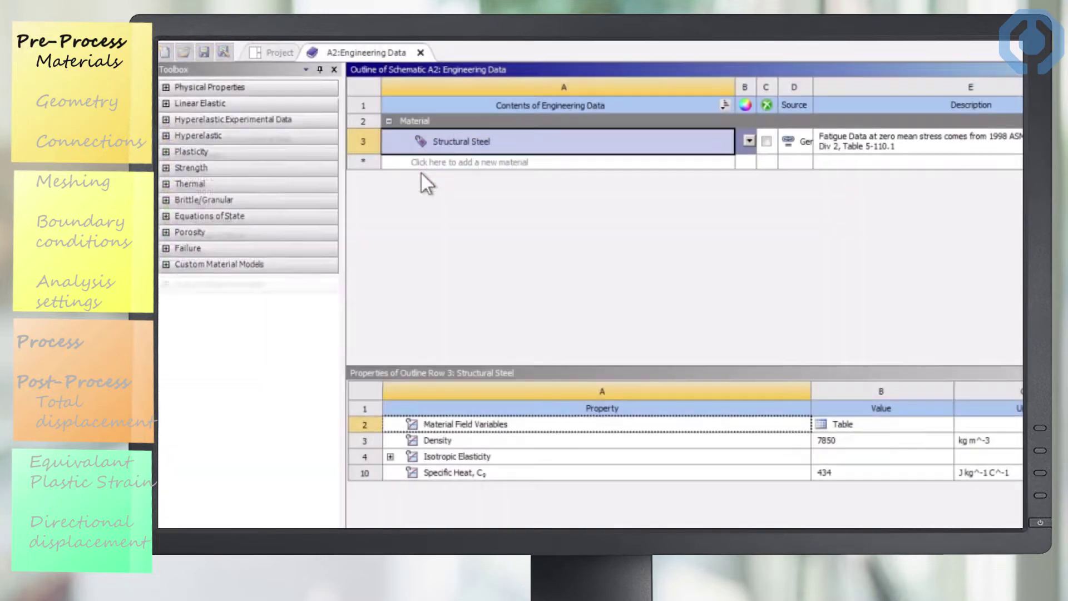
right_click(459, 160)
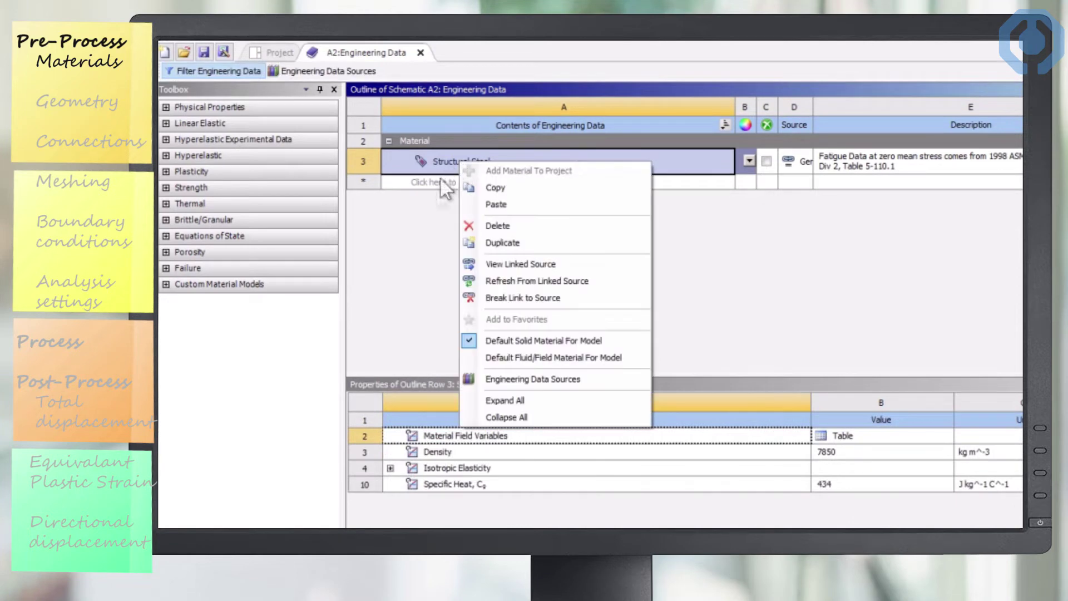
left_click(482, 222)
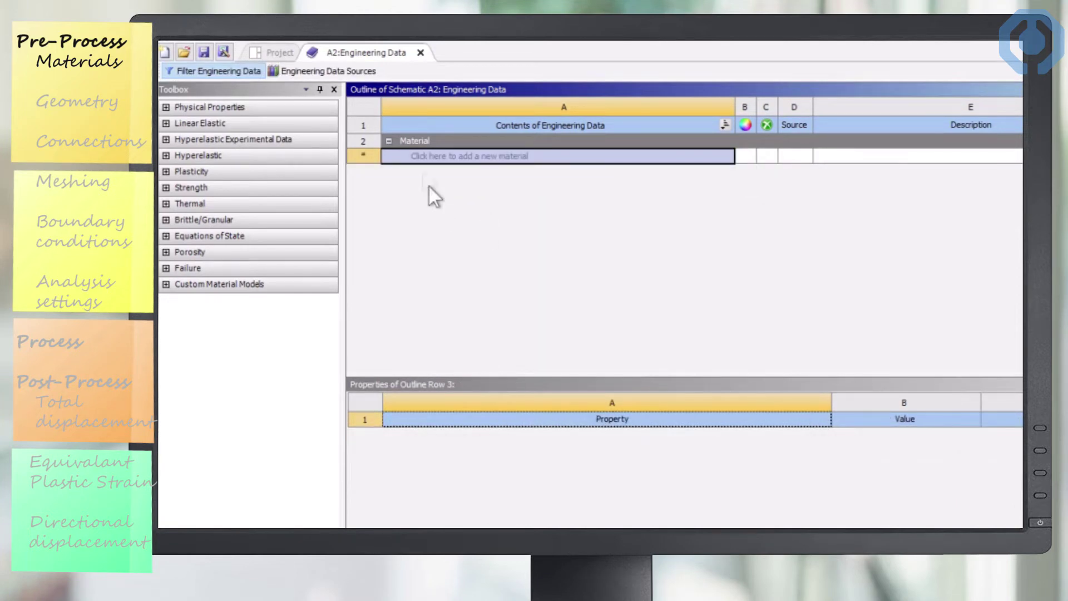
Add Stainless Steel NL and Structural Steel NL from the General Non-linear Materials library
left_click(338, 70)
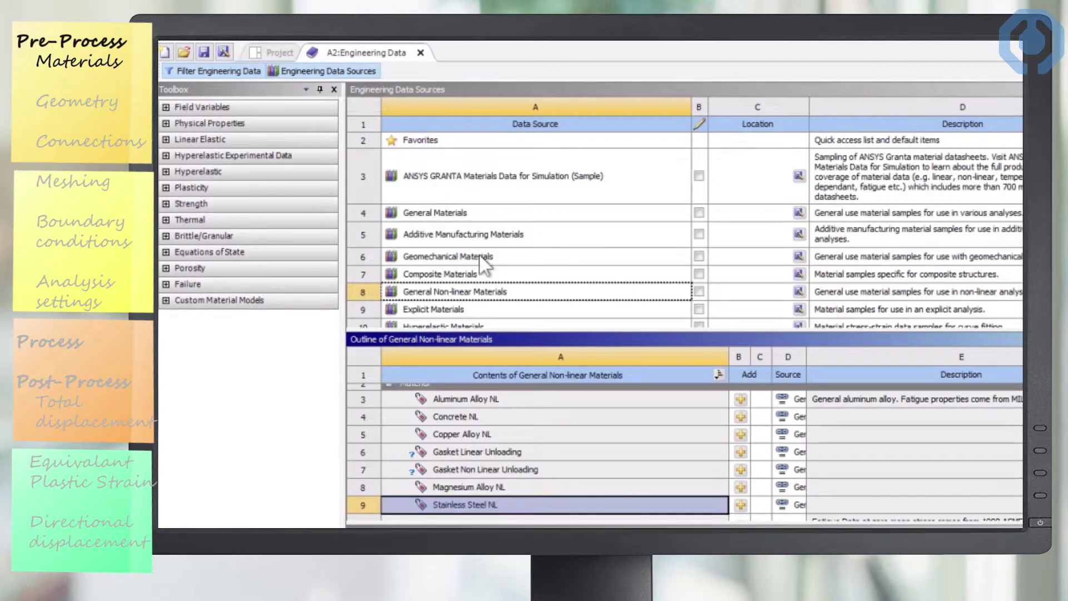
left_click(468, 295)
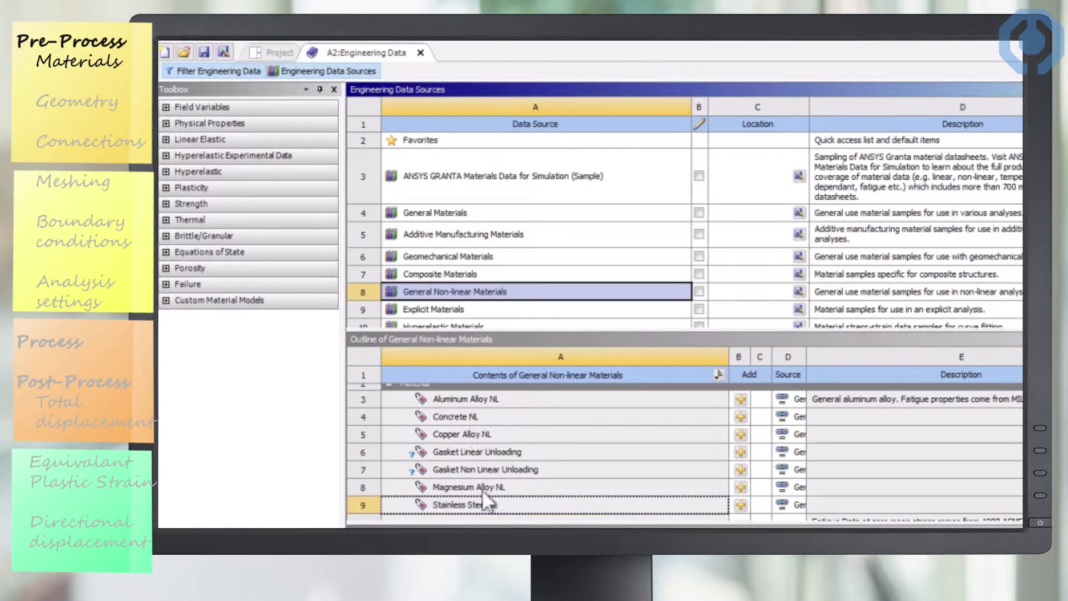
left_click(490, 507)
scroll(489, 518, "down", 1)
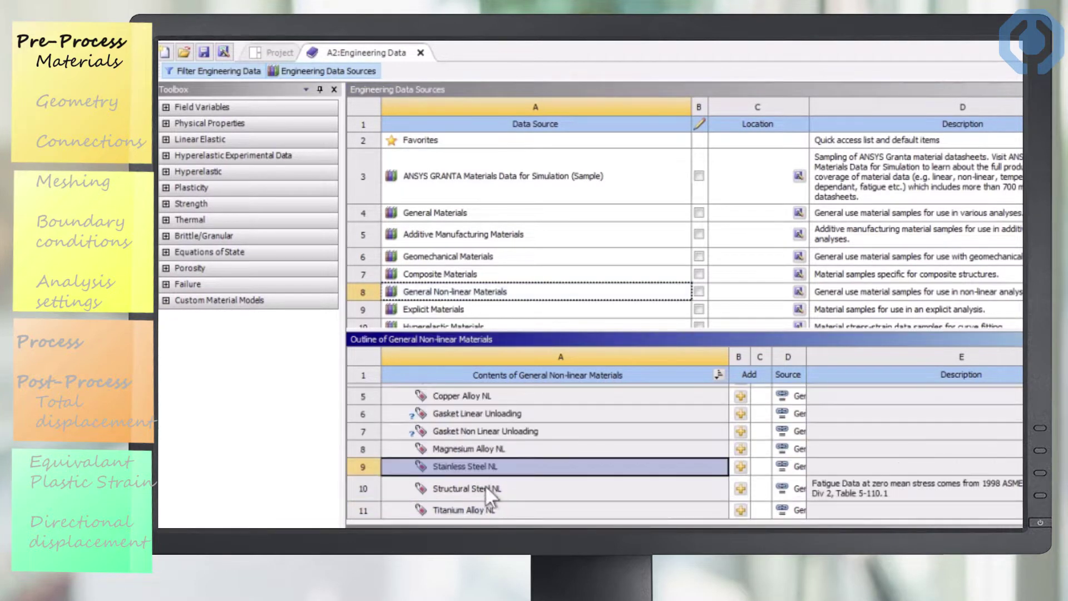
left_click(741, 466)
left_click(602, 489)
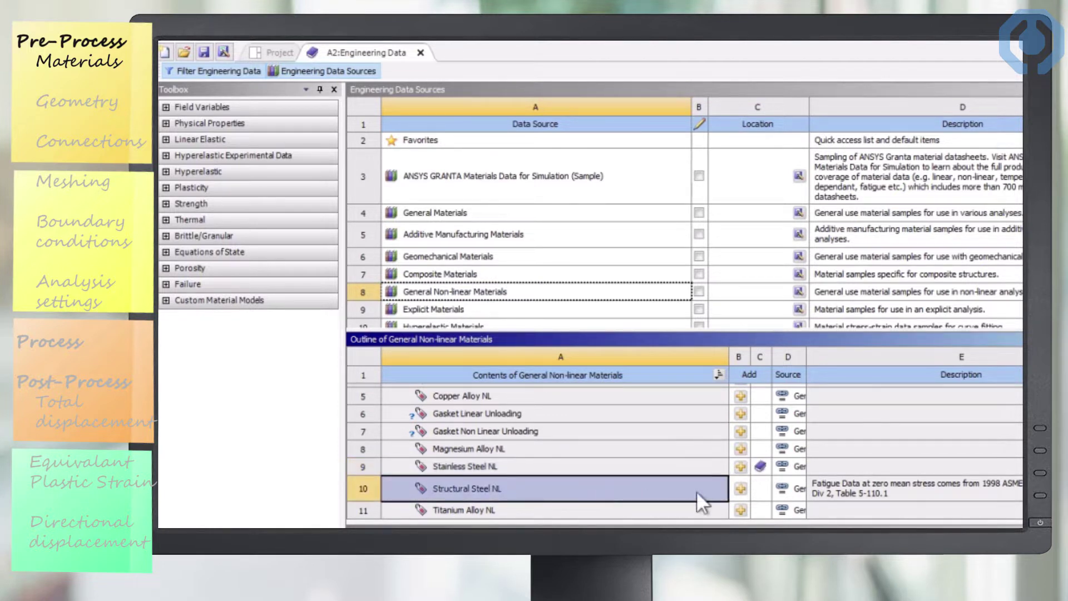
left_click(741, 488)
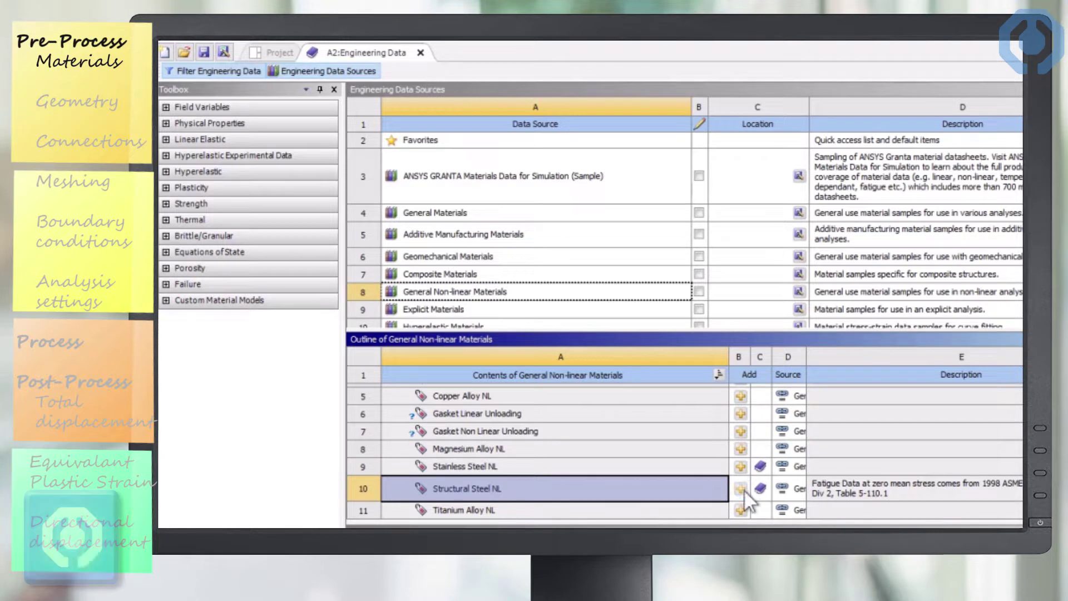
left_click(368, 73)
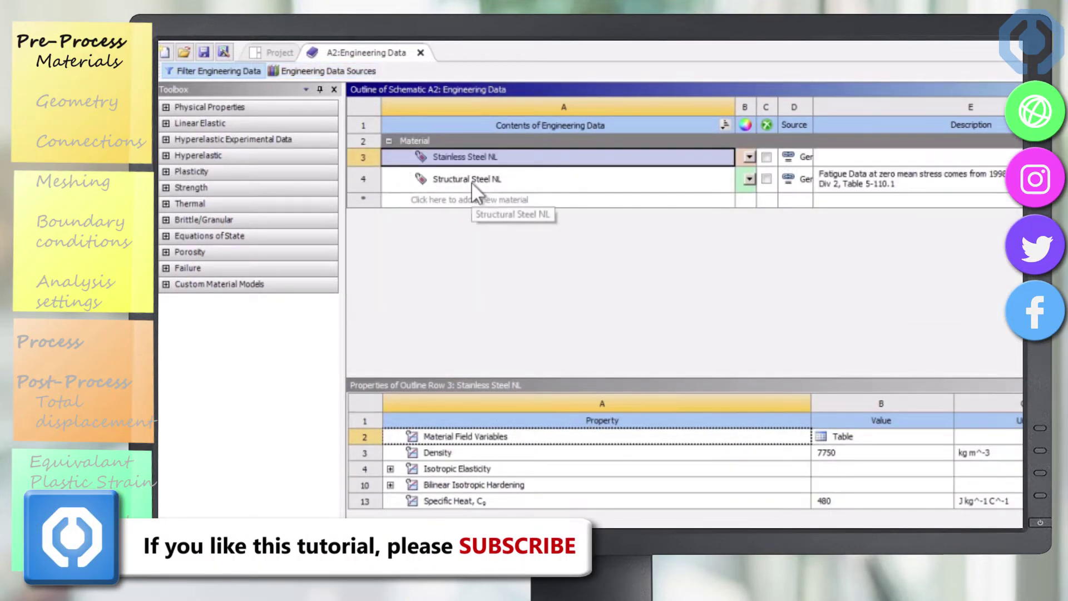
Open new DesignModeler geometry from the Geometry cell and add Sketch2 on the ZXPlane
left_click(420, 52)
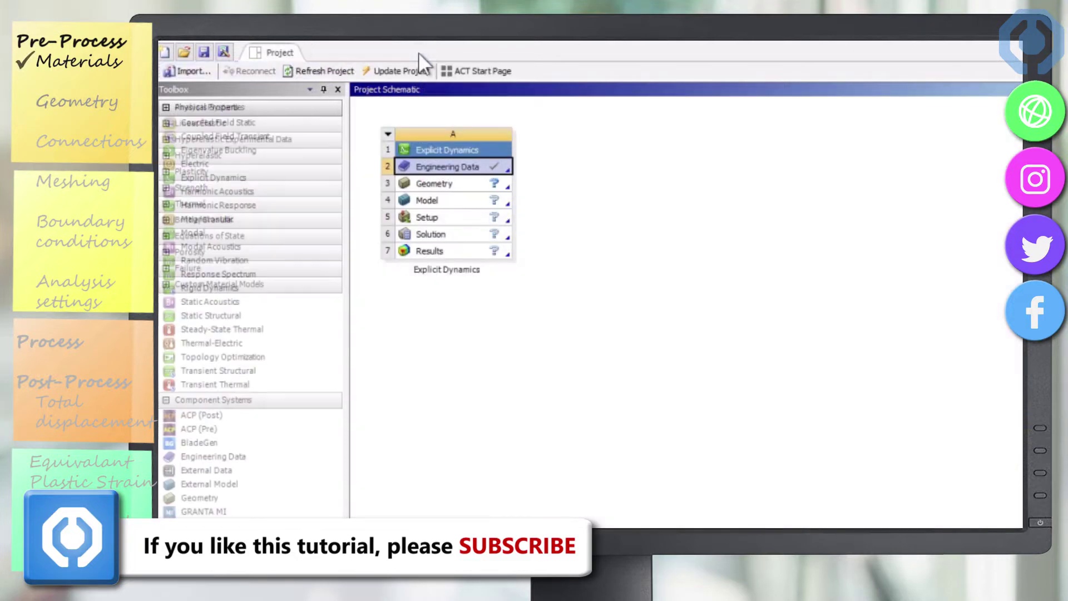
left_click(444, 183)
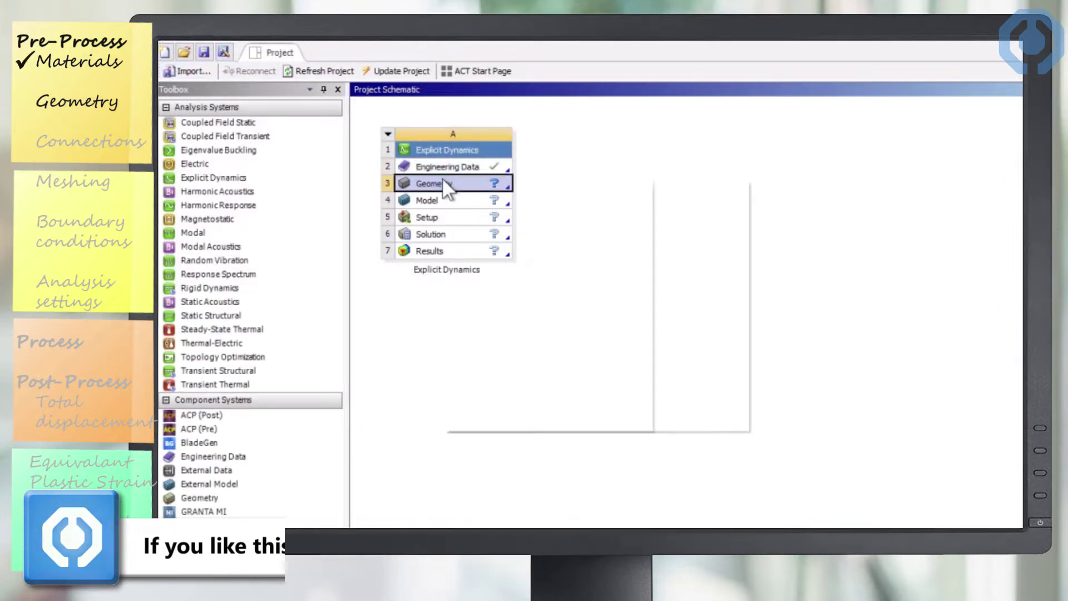
right_click(444, 184)
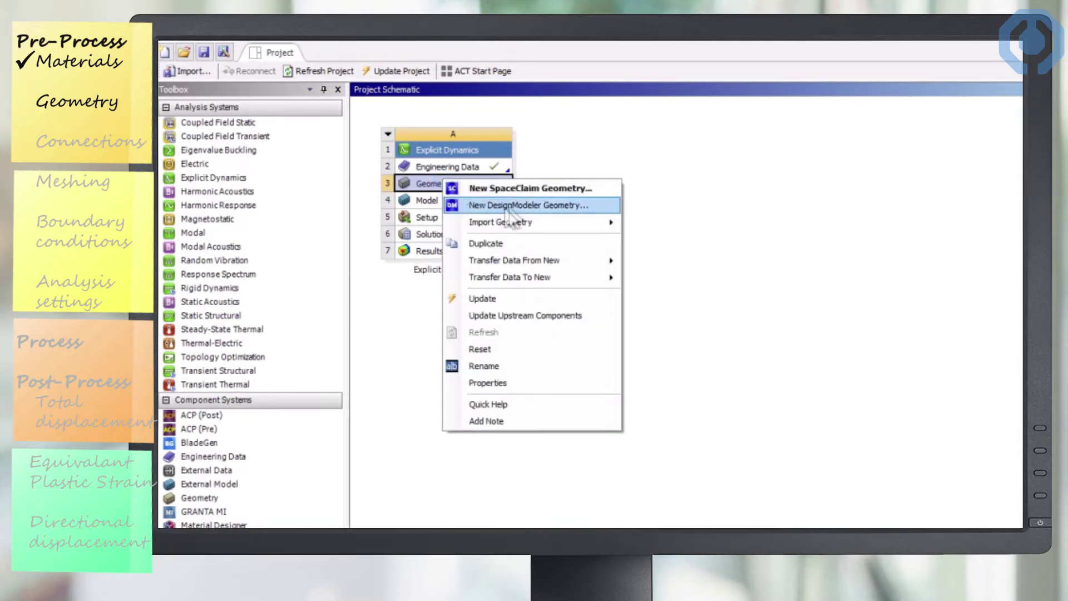
left_click(527, 207)
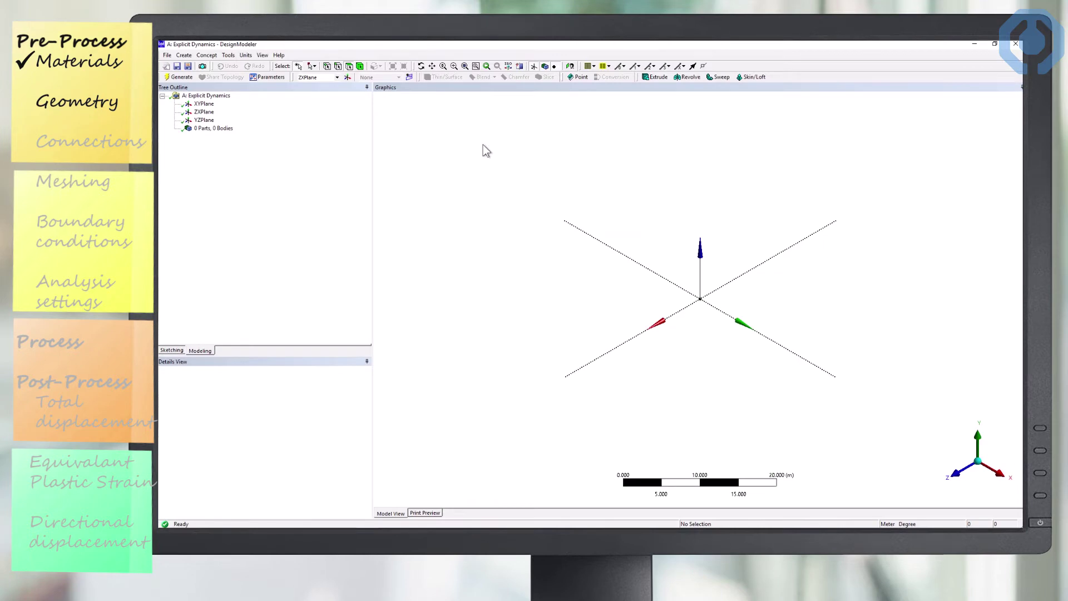
left_click(409, 77)
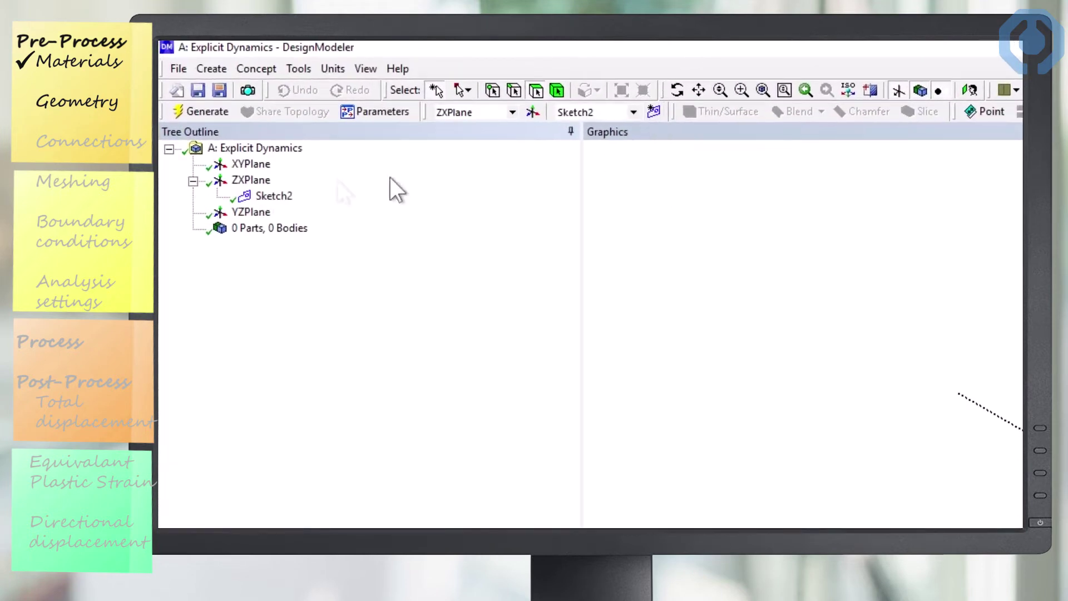
left_click(273, 196)
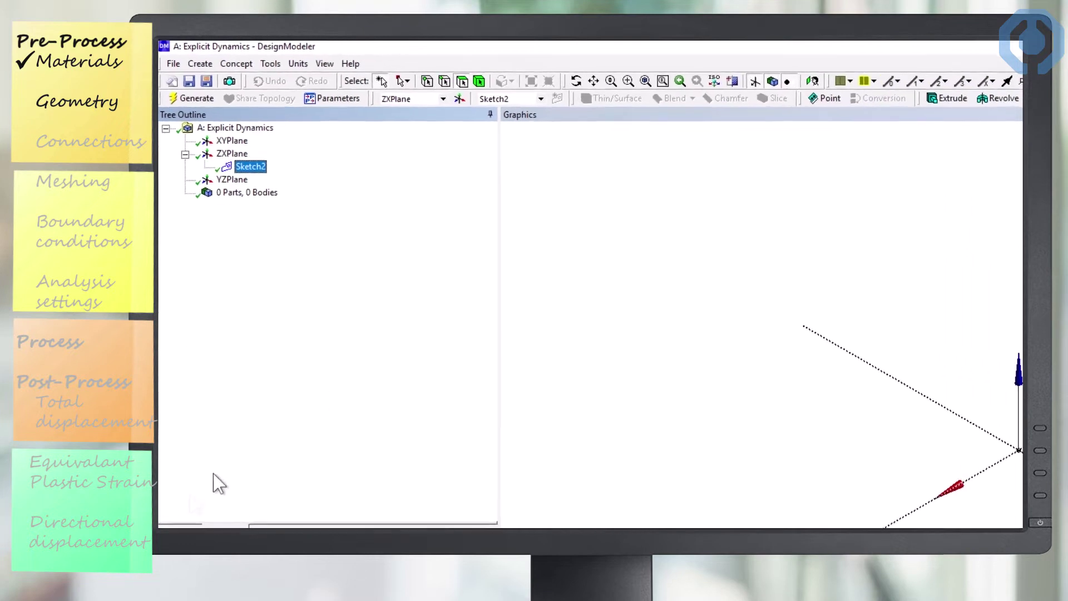
Draw a rectangle around the origin in Sketch2
left_click(174, 422)
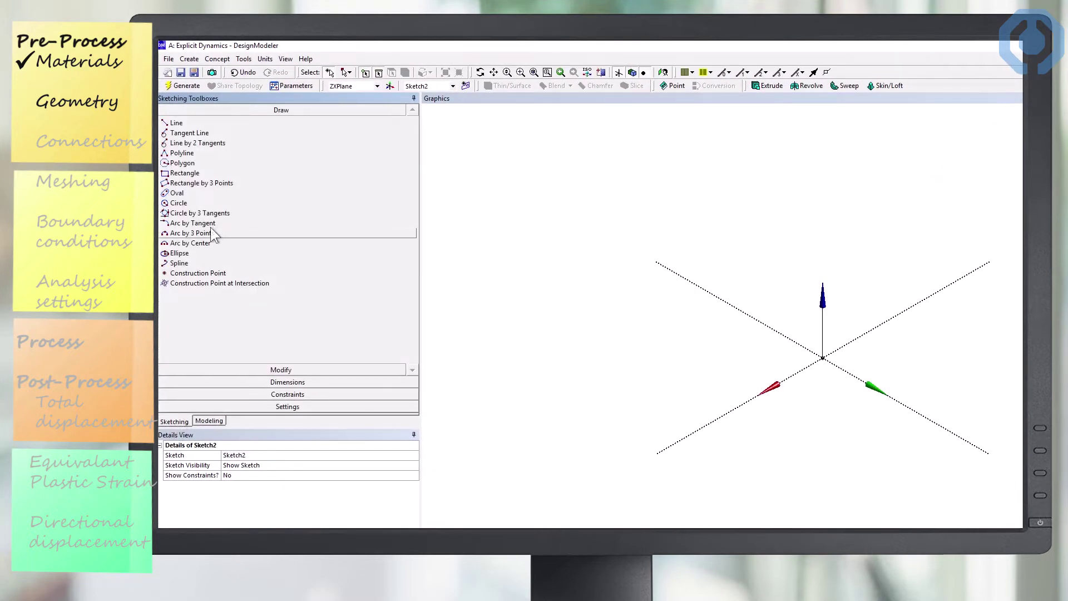
left_click(203, 174)
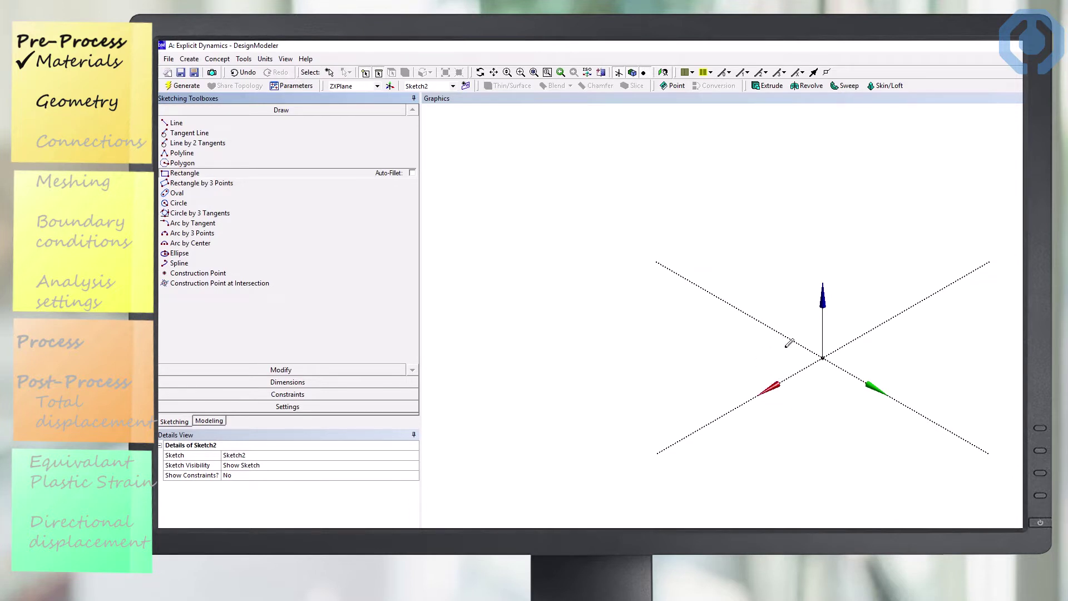
scroll(811, 359, "up", 5)
scroll(814, 354, "up", 3)
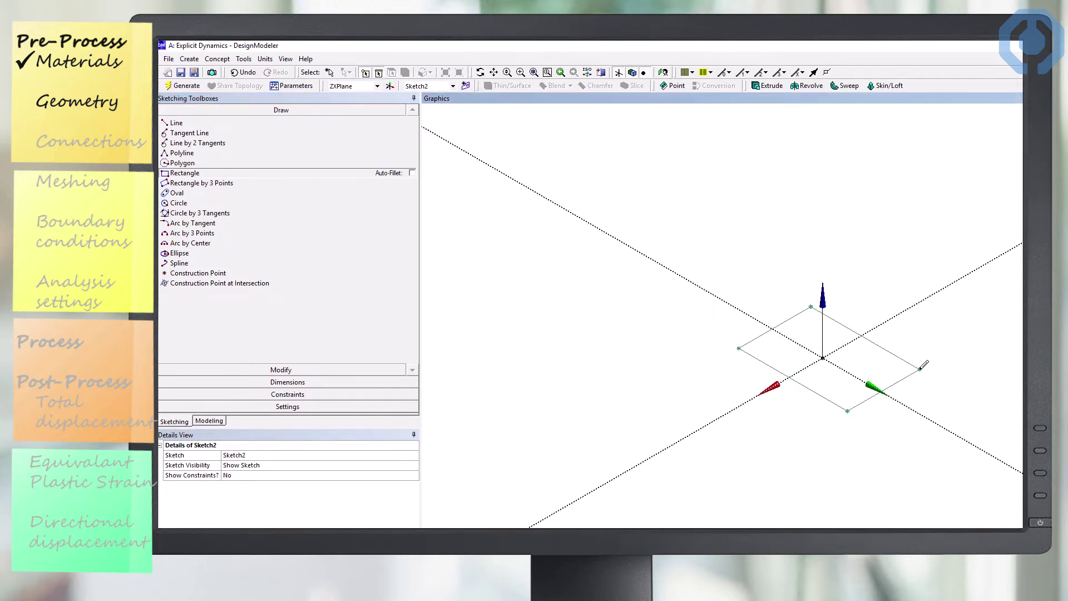
left_click(920, 367)
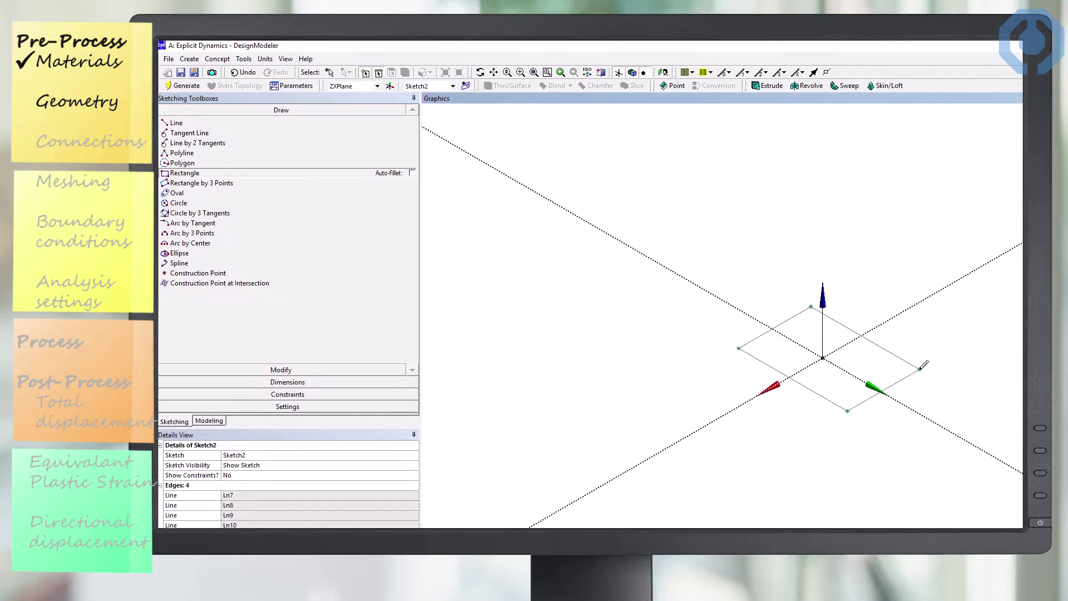
Dimension the rectangle edges as H1 and V2, both set to 0.2 m
left_click(325, 384)
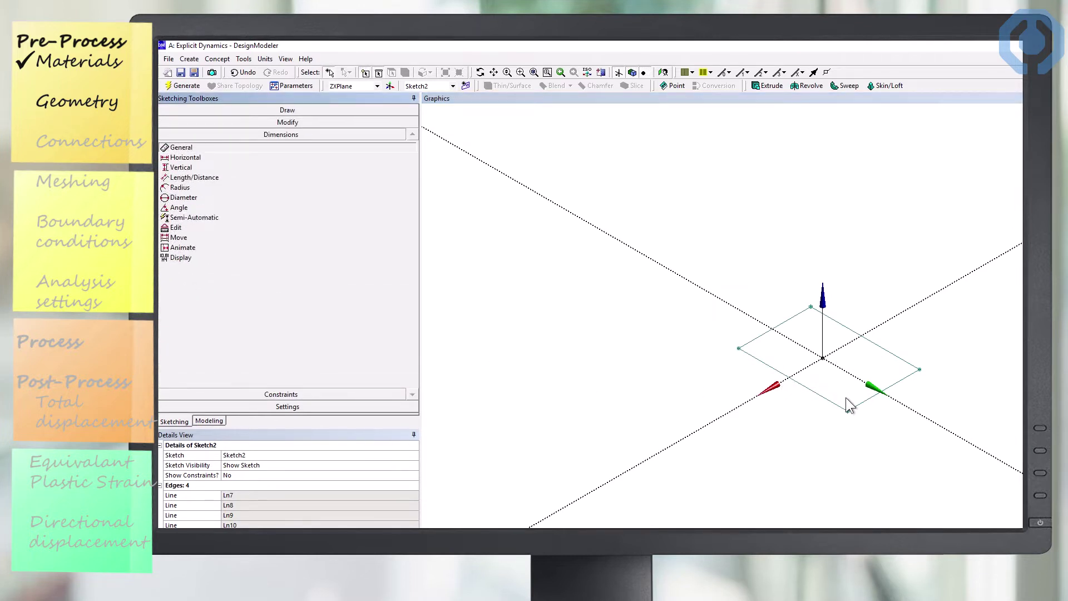
left_click(855, 407)
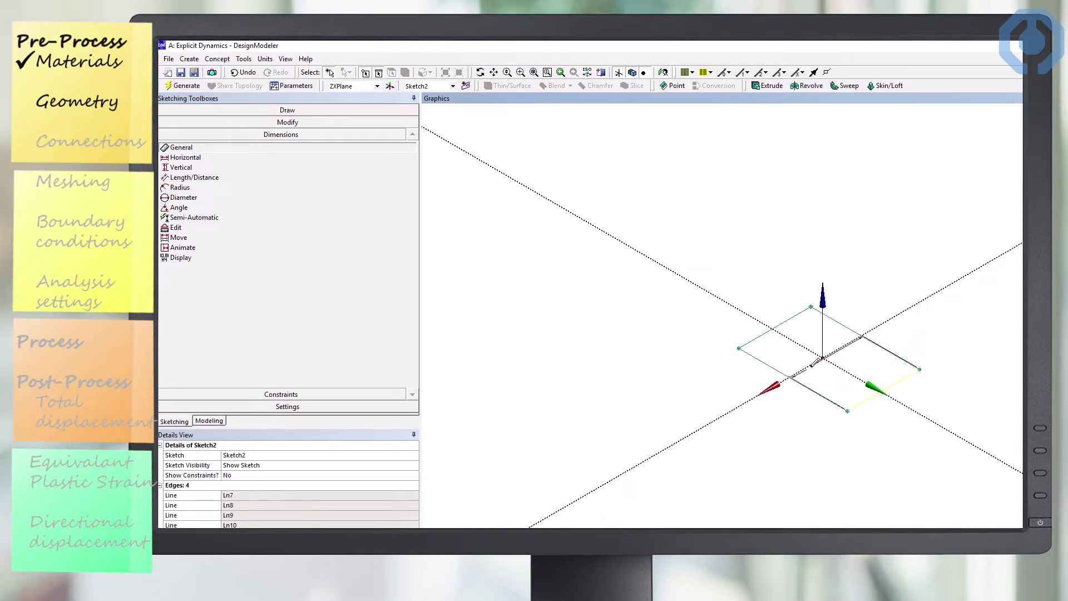
left_click(812, 367)
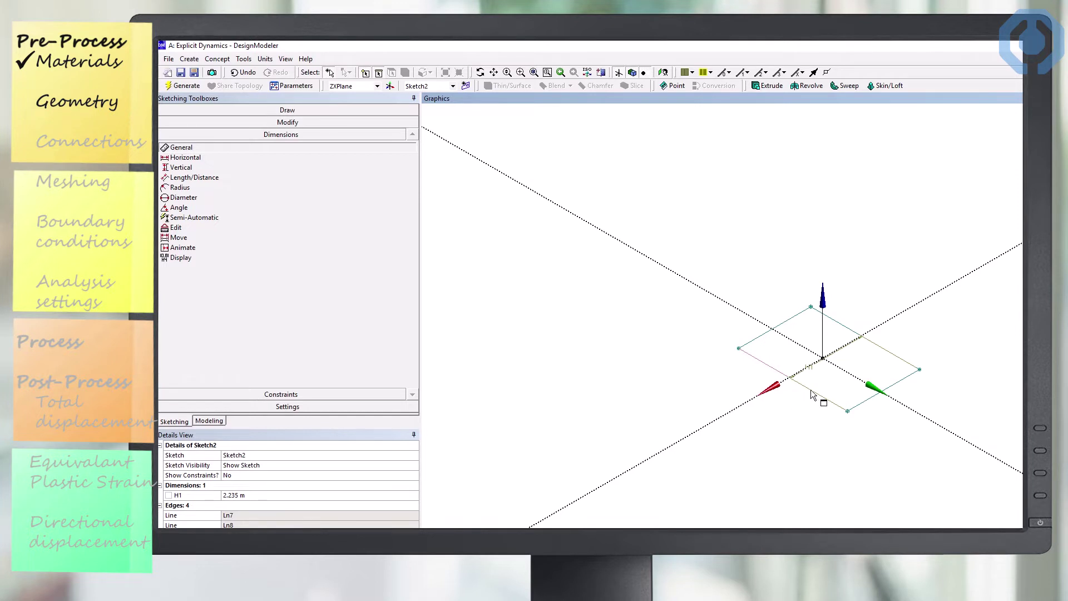
left_click(811, 391)
left_click(862, 370)
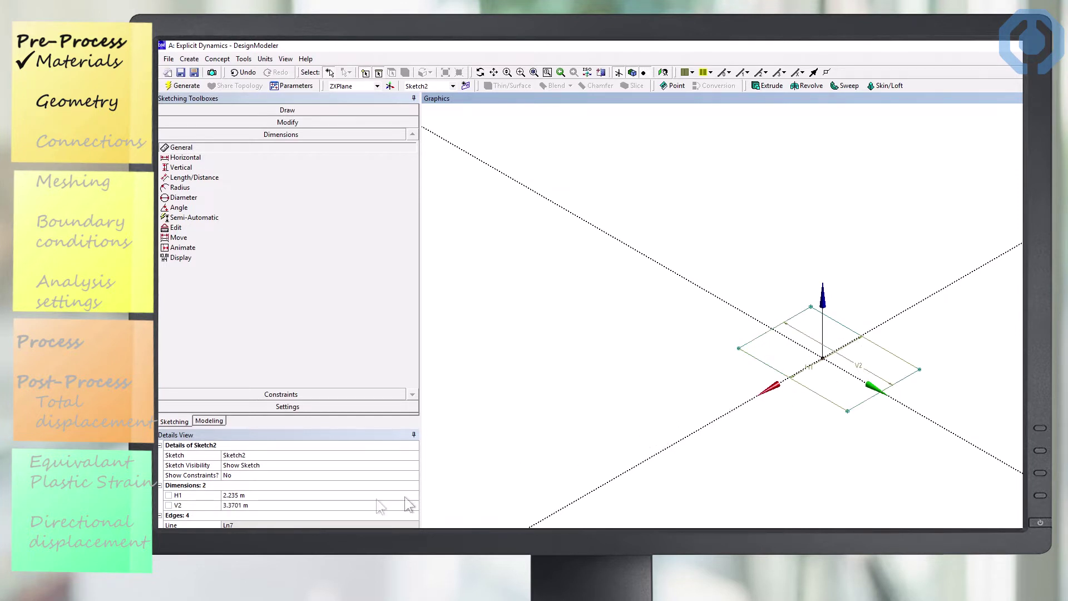
left_click(274, 495)
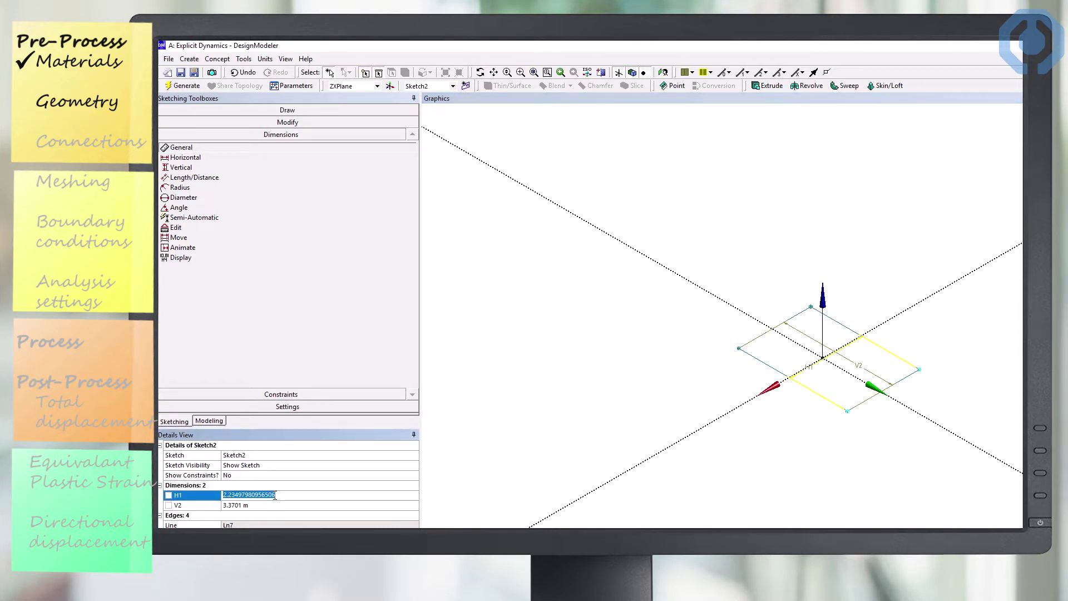
type("0.2")
key("Return")
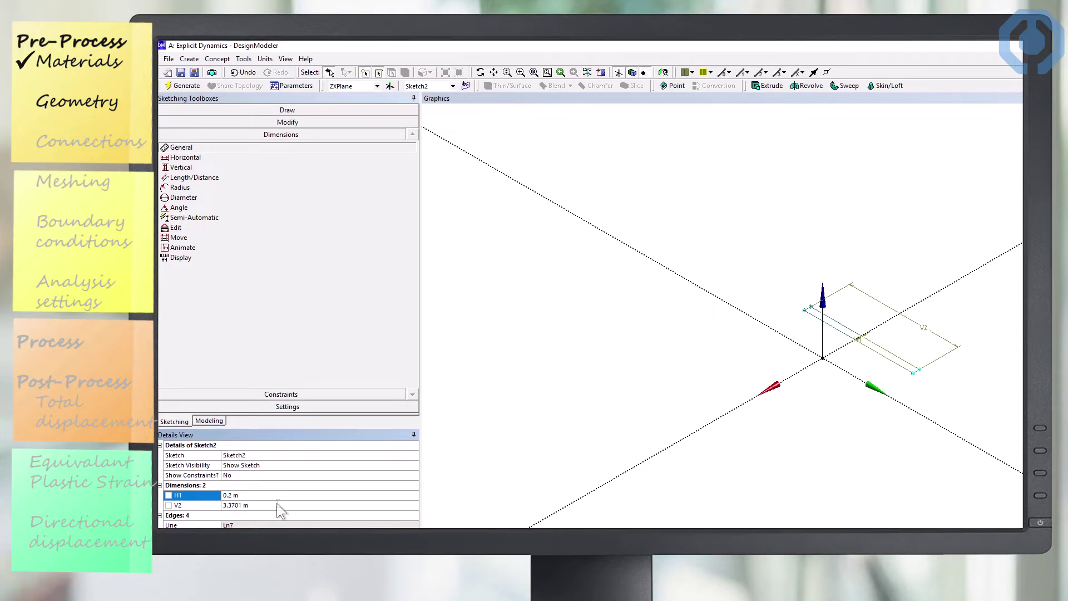
left_click(277, 504)
type("0.2")
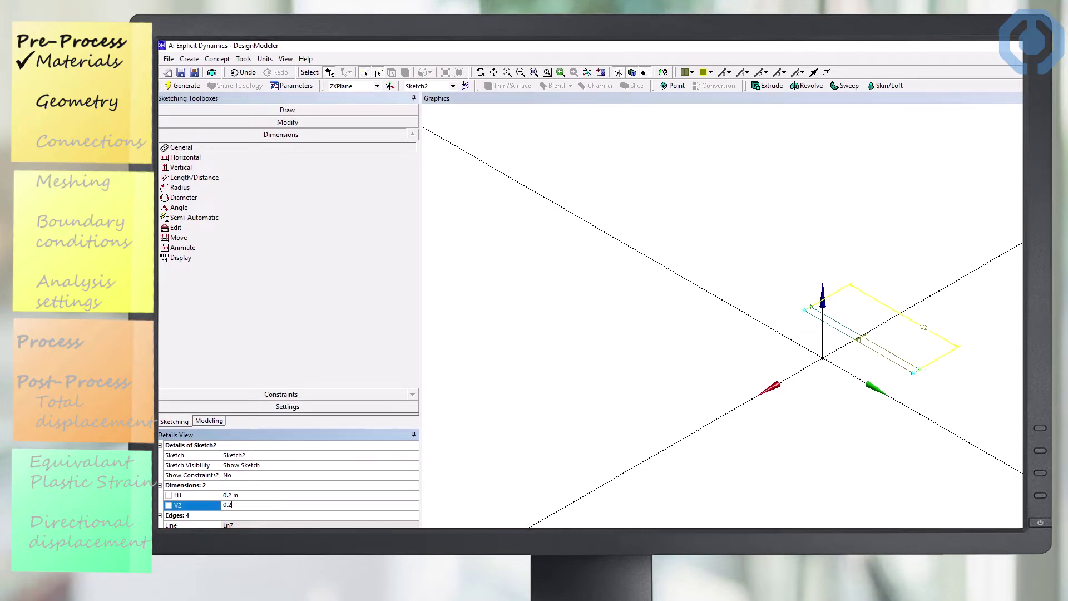
key("Return")
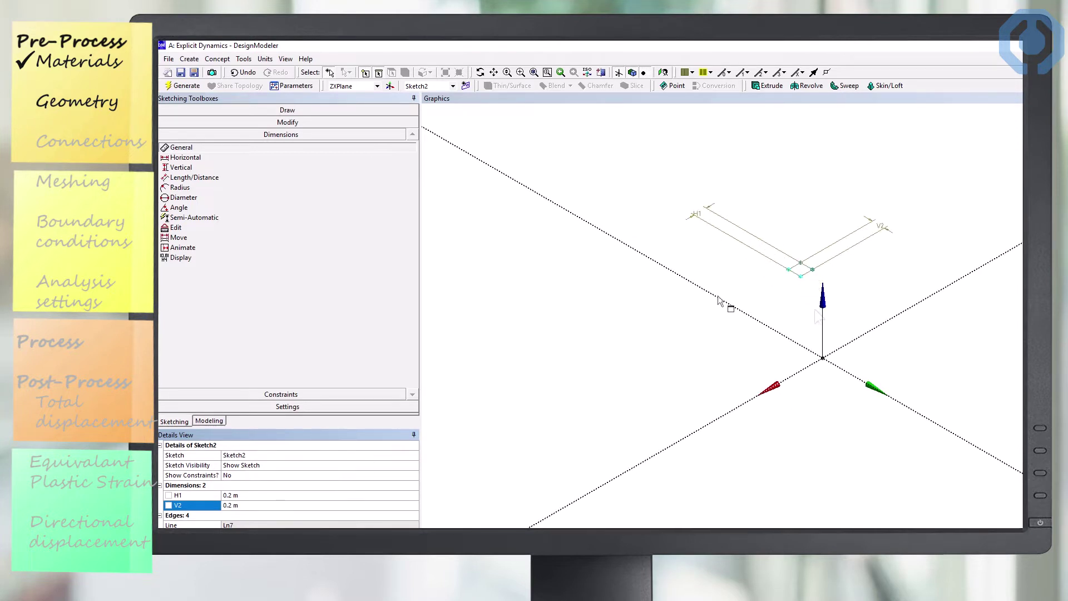
Add L3 and L4 distance dimensions from the rectangle corner
left_click(193, 178)
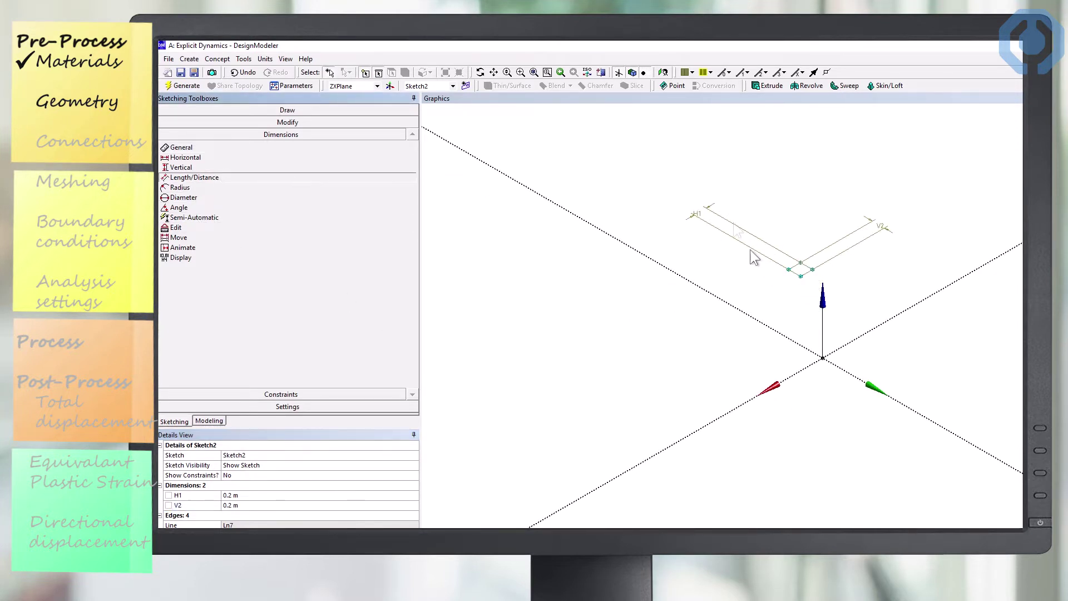
left_click(798, 270)
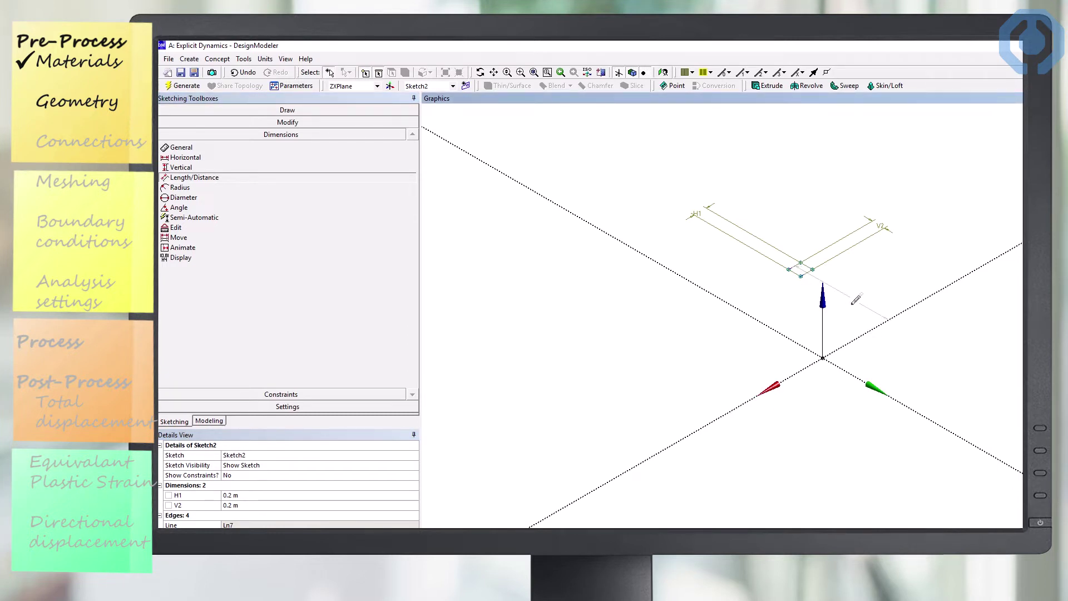
left_click(817, 289)
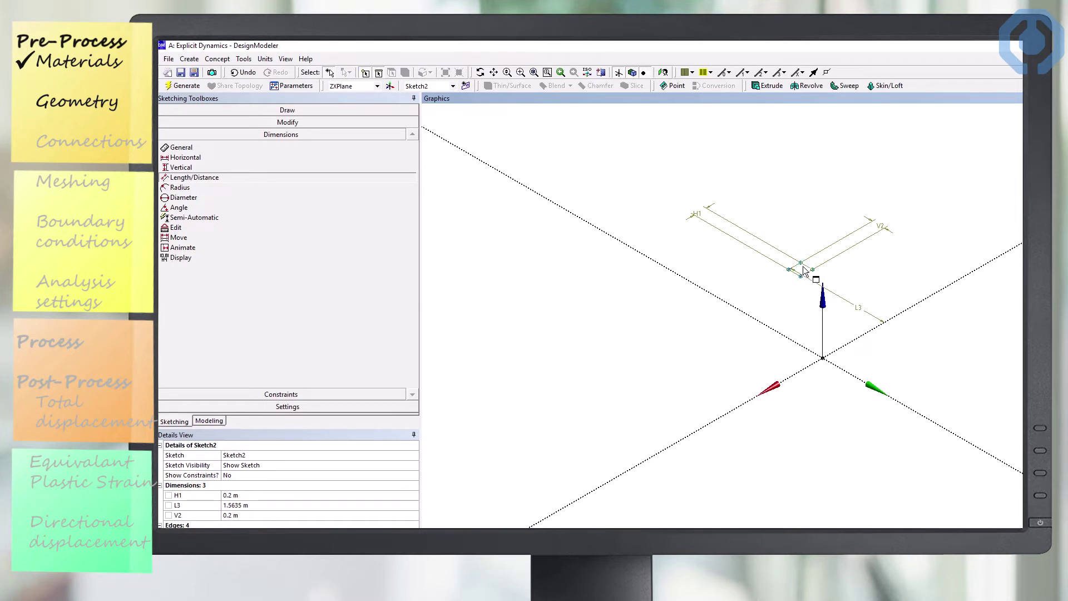
left_click(803, 266)
left_click(725, 292)
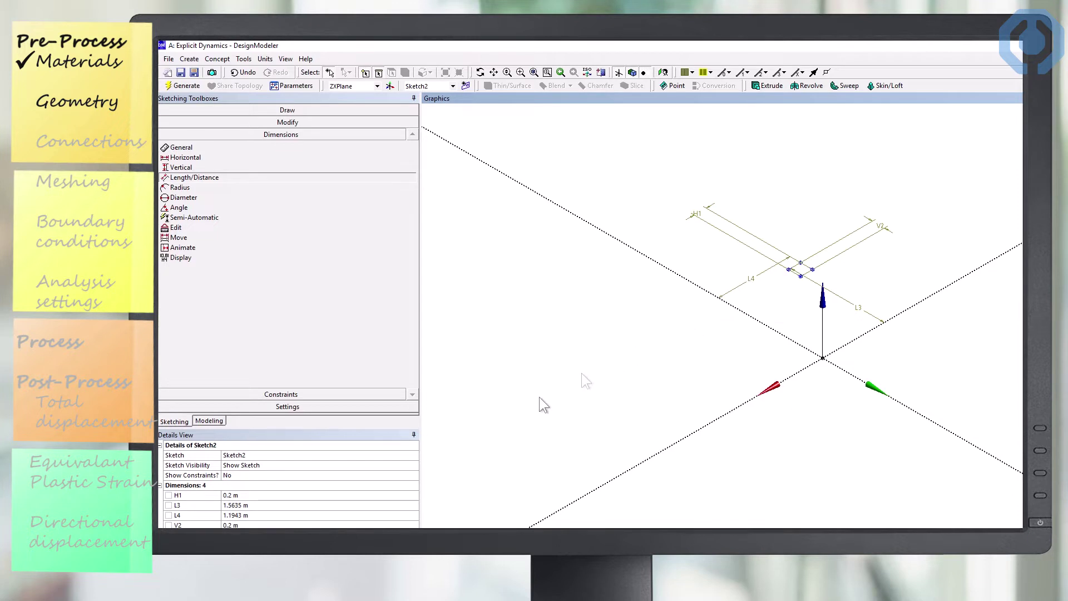
Set L3 and L4 to 0.1 m to centre the square on the origin
left_click(245, 505)
type("0.1")
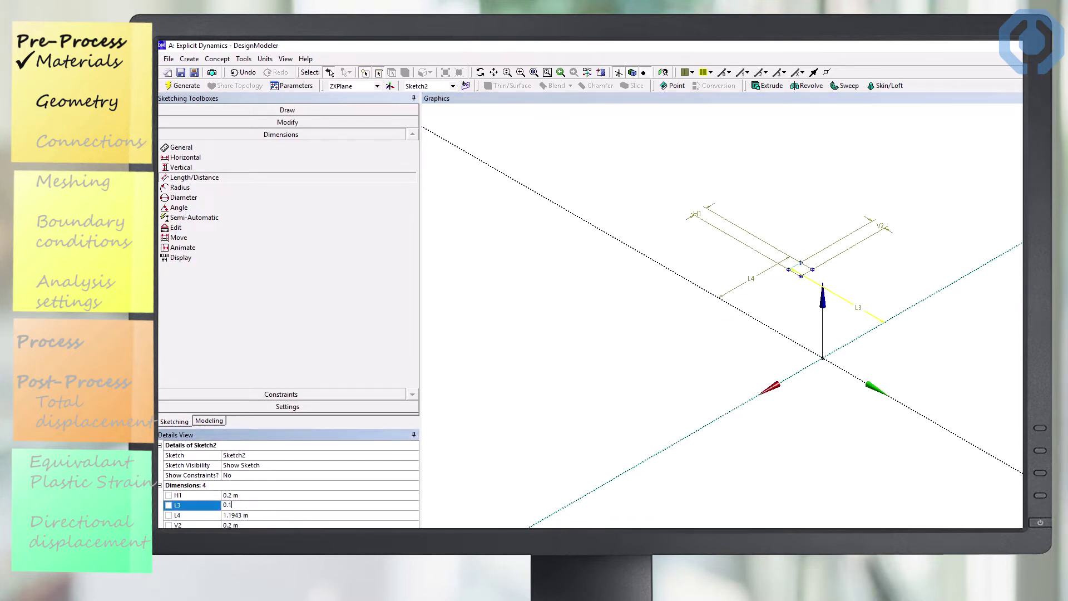
key("Return")
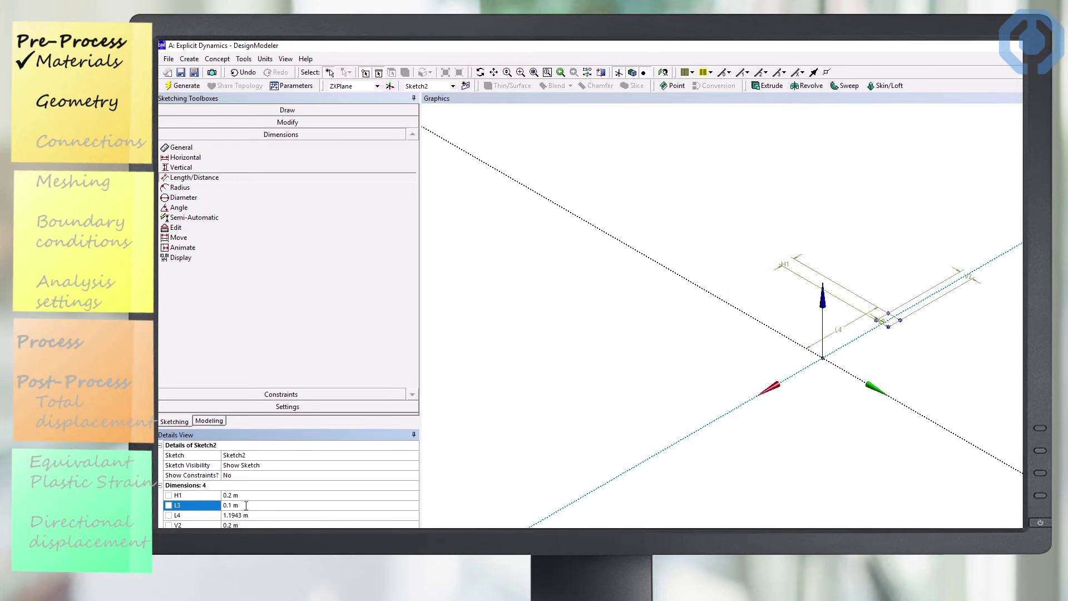
left_click(256, 515)
type("0.1")
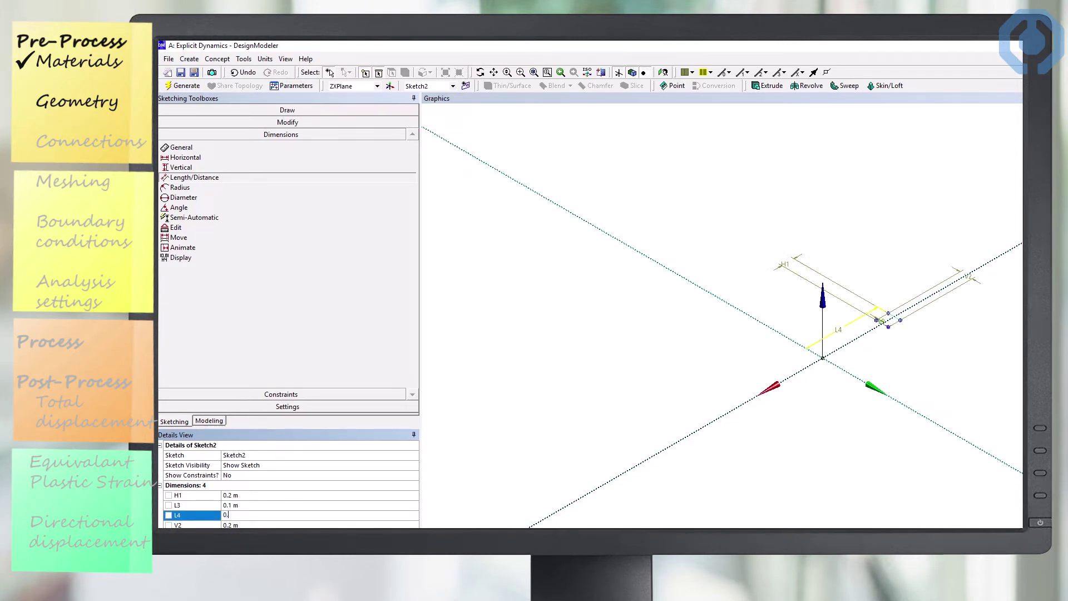
key("Return")
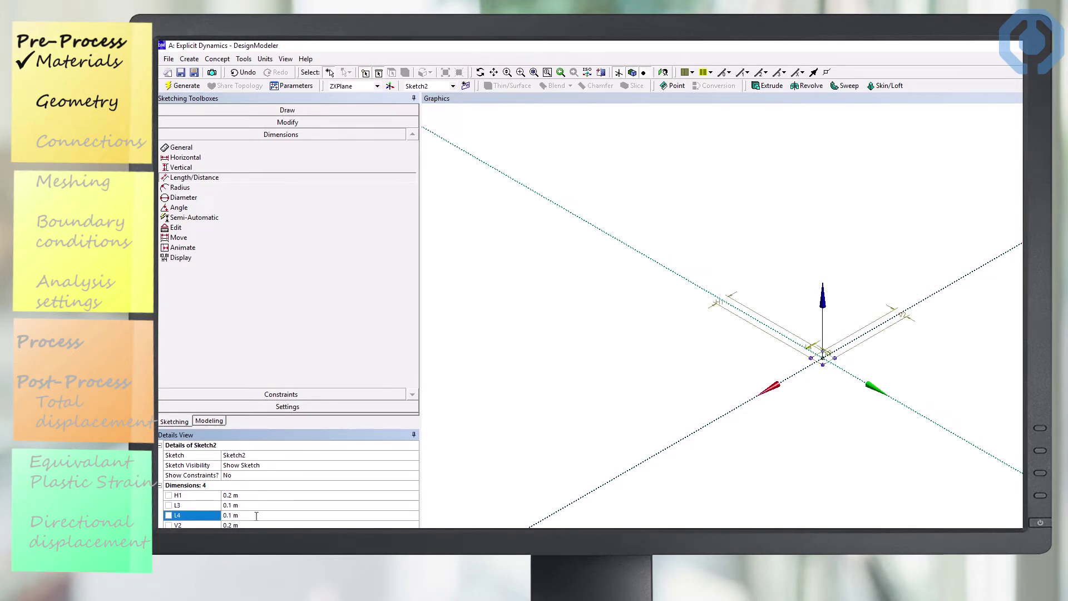
scroll(837, 370, "up", 5)
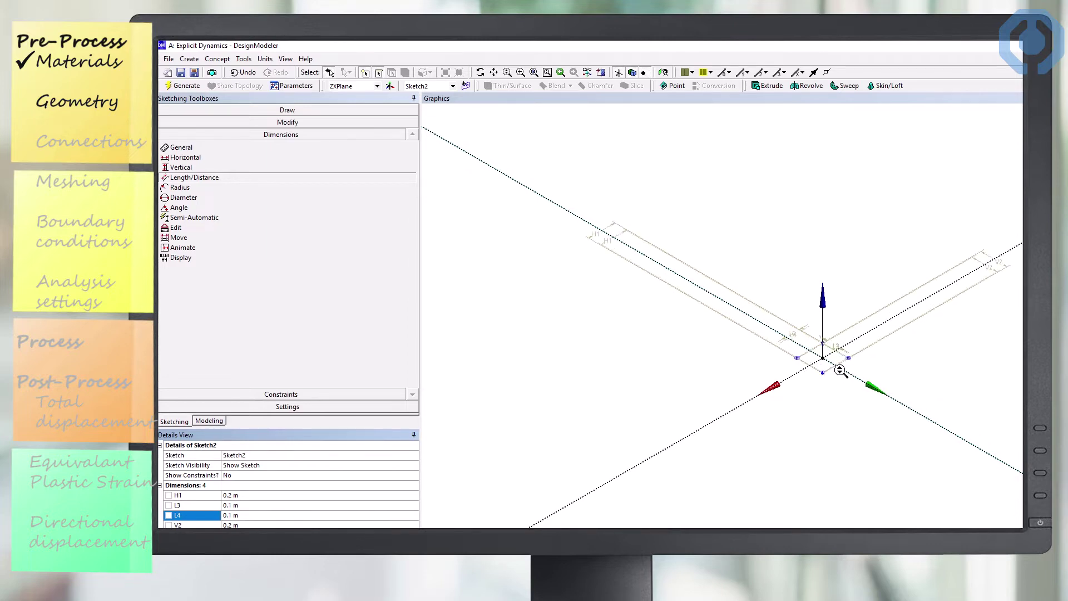
scroll(839, 367, "up", 3)
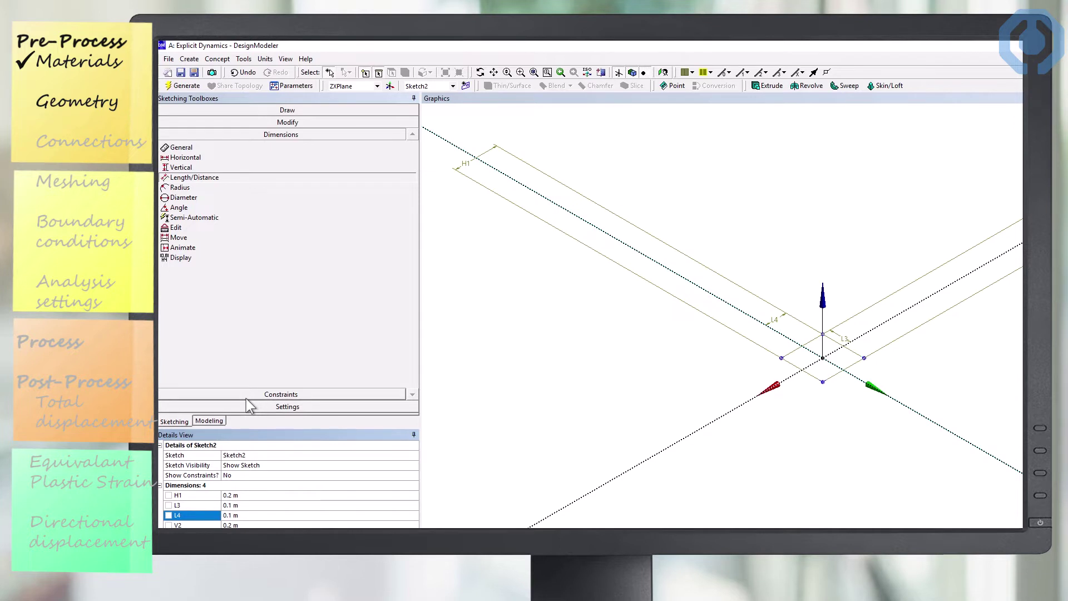
Extrude Sketch2 to a 0.025 m depth and generate the square plate
left_click(217, 421)
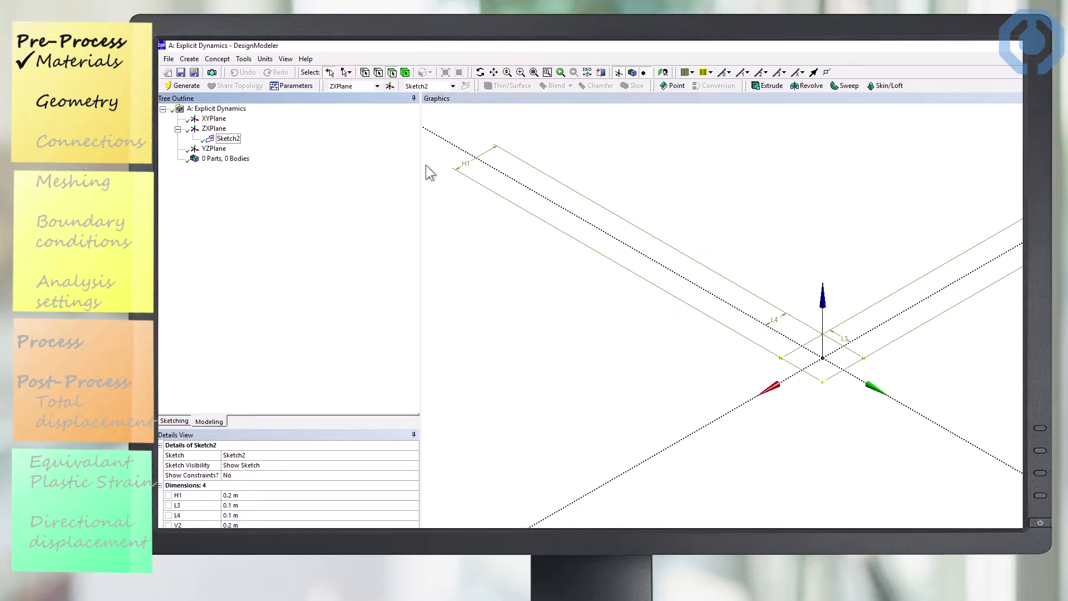
left_click(764, 86)
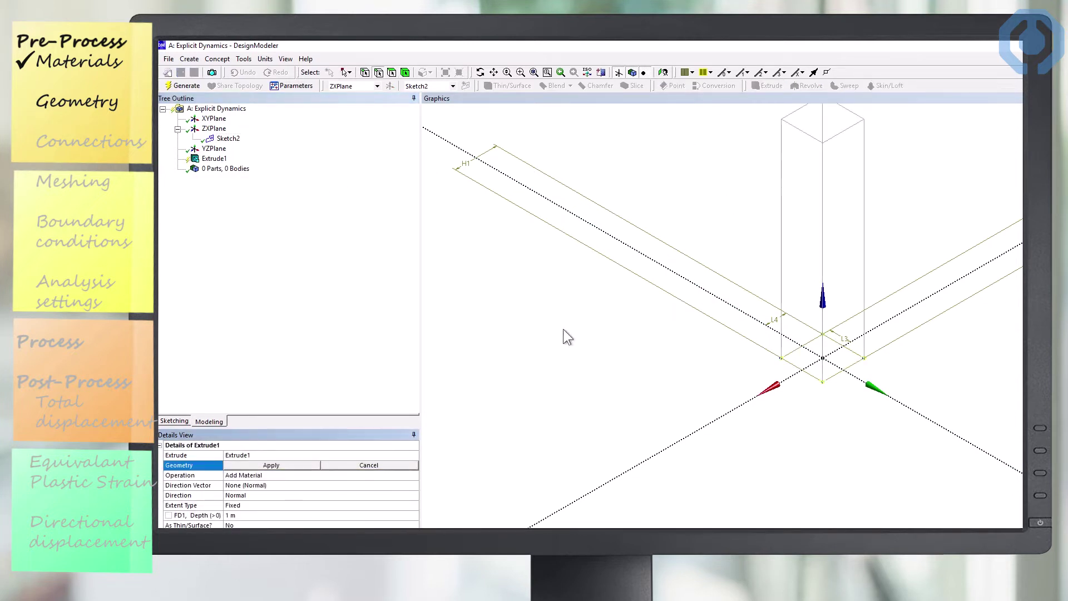
left_click(250, 515)
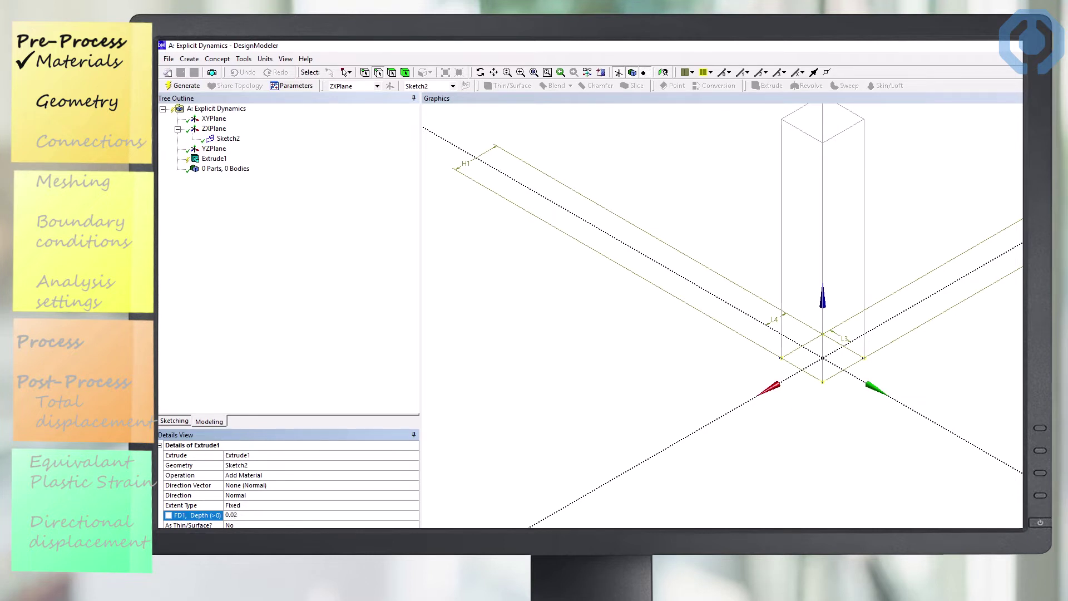
type("0.025")
key("Return")
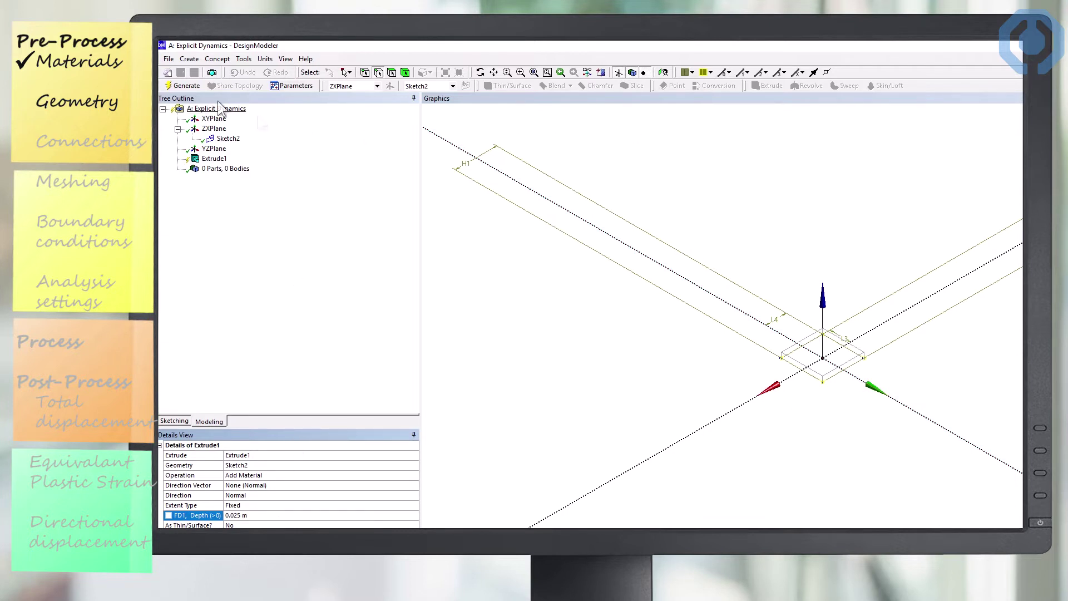
left_click(170, 86)
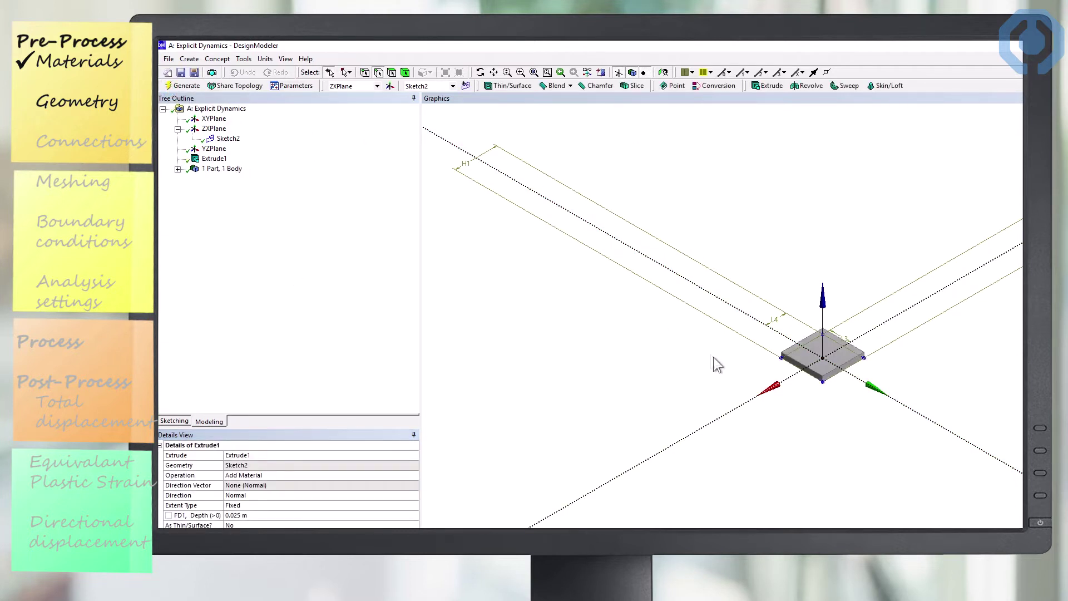
mouse_move(740, 404)
middle_mouse_down()
mouse_move(823, 457)
mouse_move(944, 418)
mouse_move(970, 395)
mouse_move(990, 416)
middle_mouse_up()
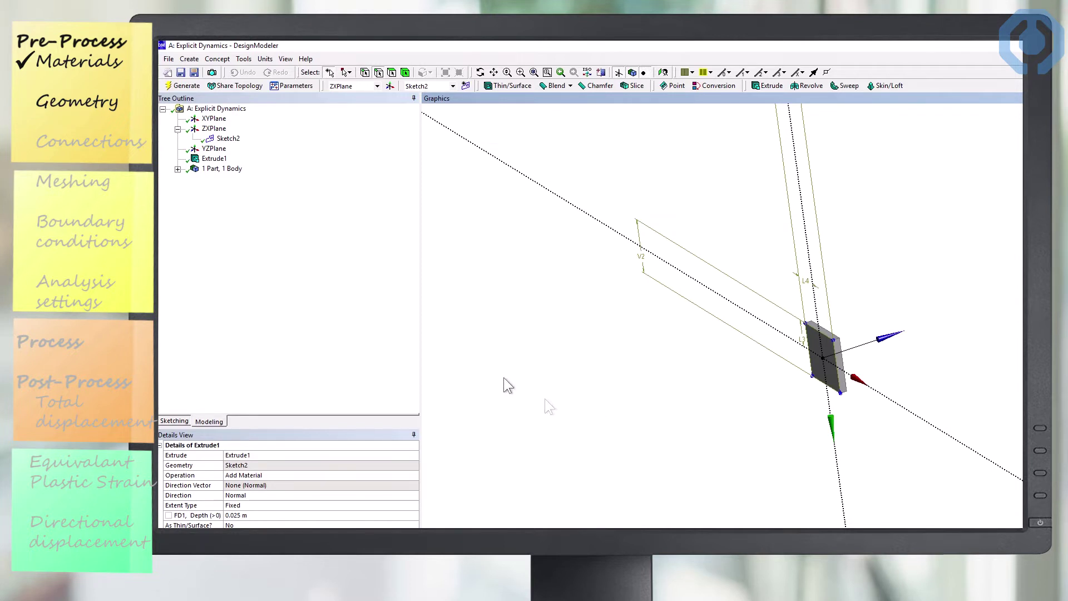
left_click(213, 119)
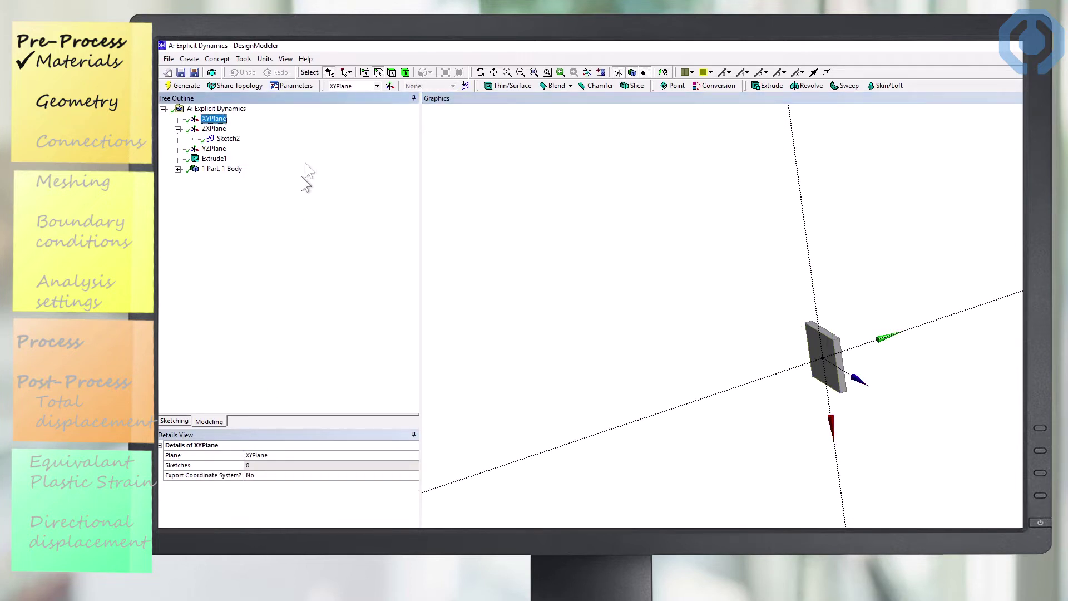
Create Sketch3 on the XYPlane and draw three connected lines beside the plate
left_click(465, 87)
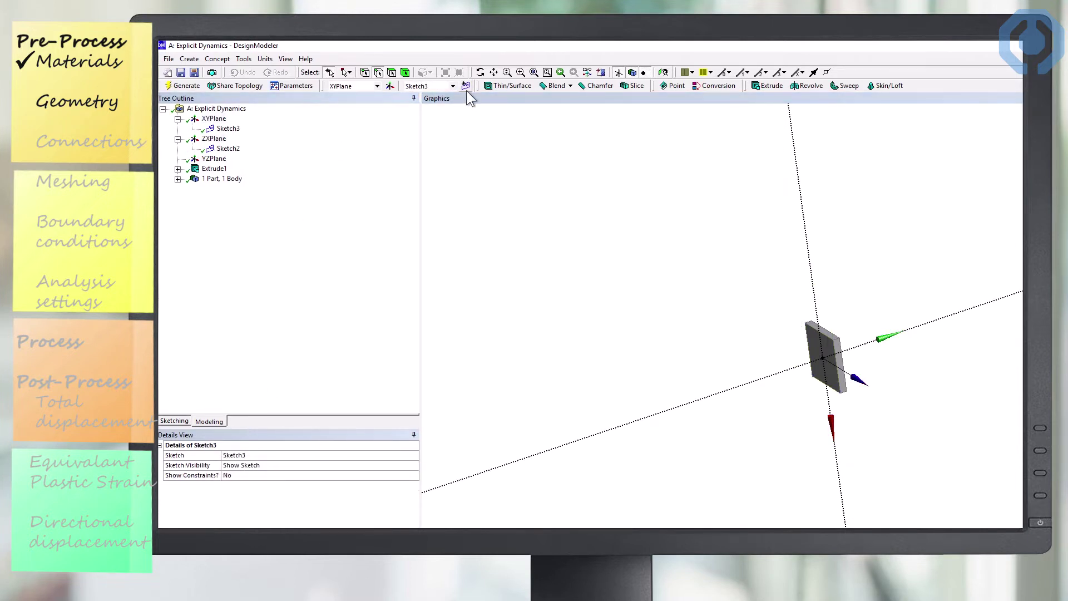
left_click(236, 129)
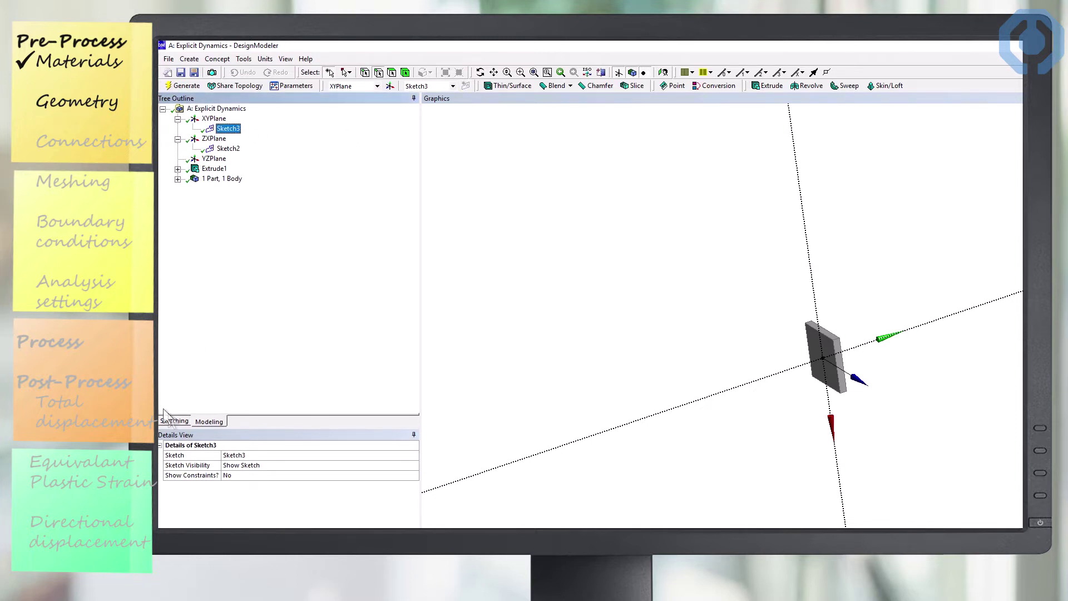
left_click(177, 422)
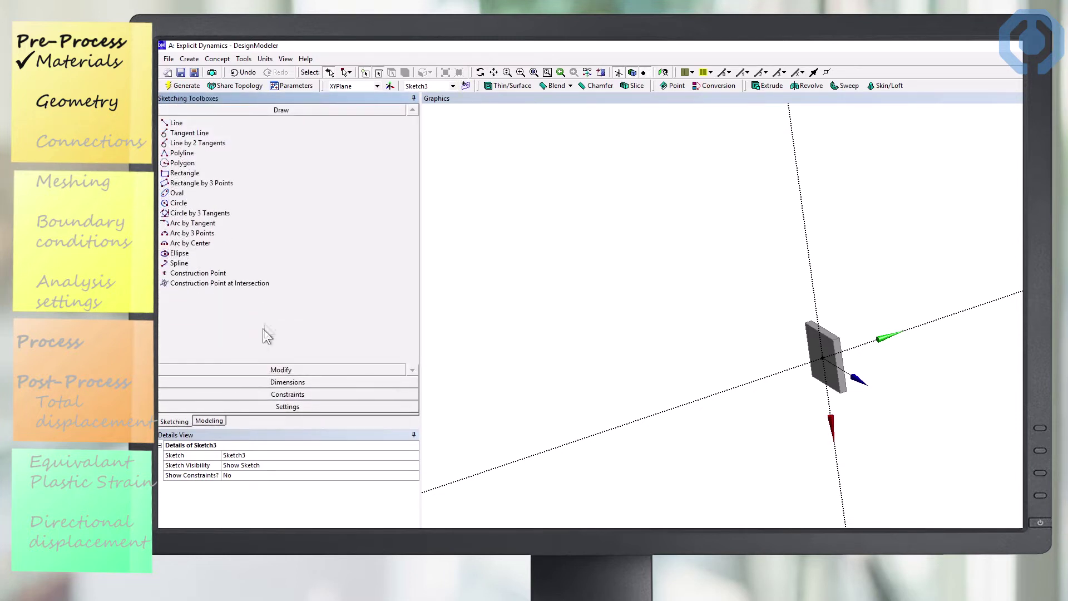
left_click(201, 121)
scroll(828, 372, "up", 5)
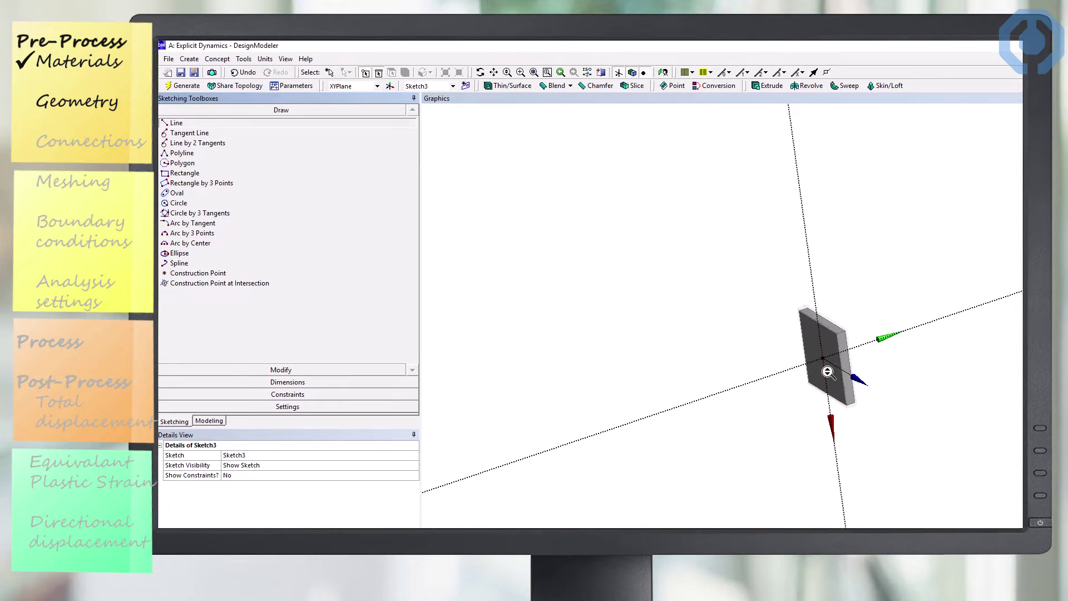
scroll(828, 372, "up", 2)
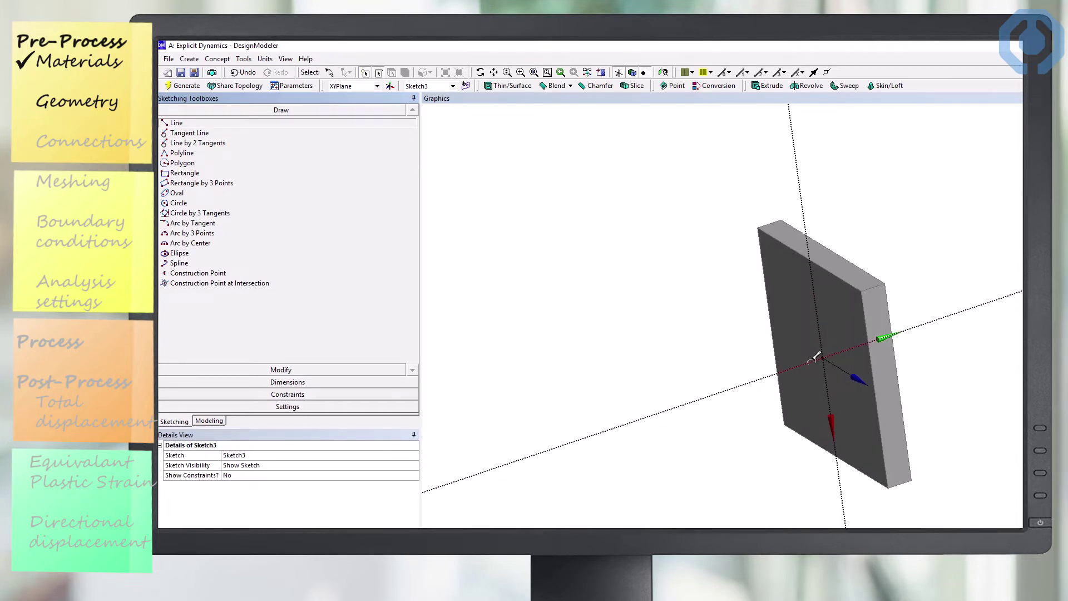
left_click(813, 360)
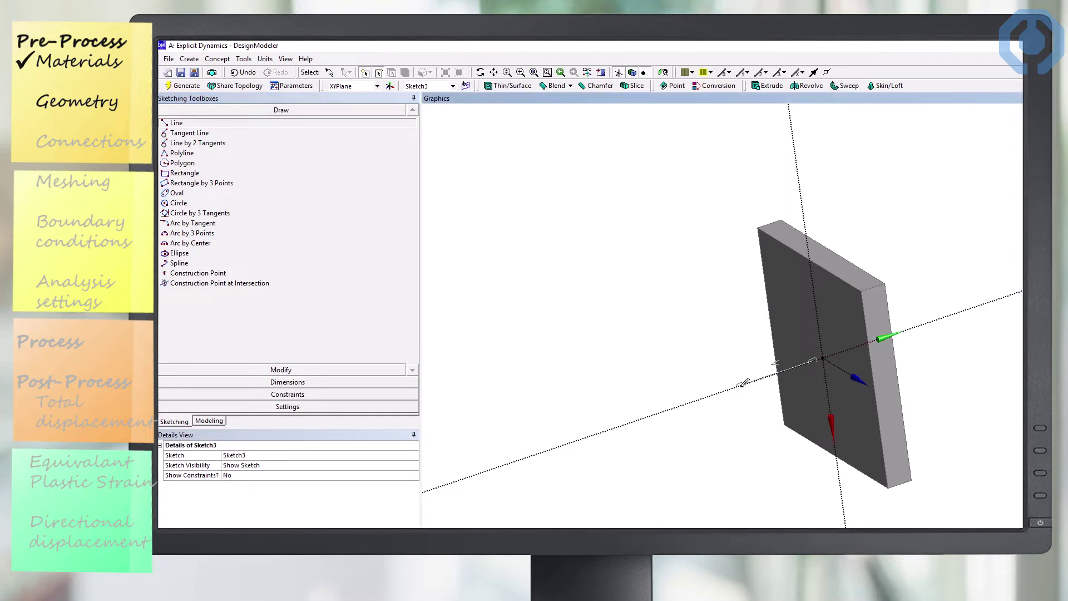
left_click(742, 385)
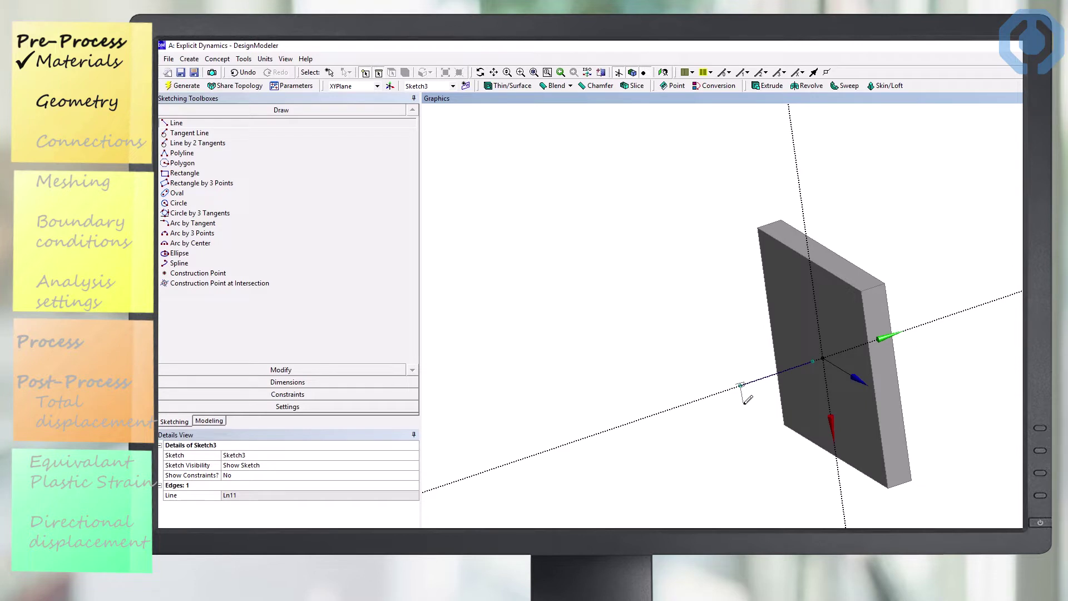
left_click(743, 402)
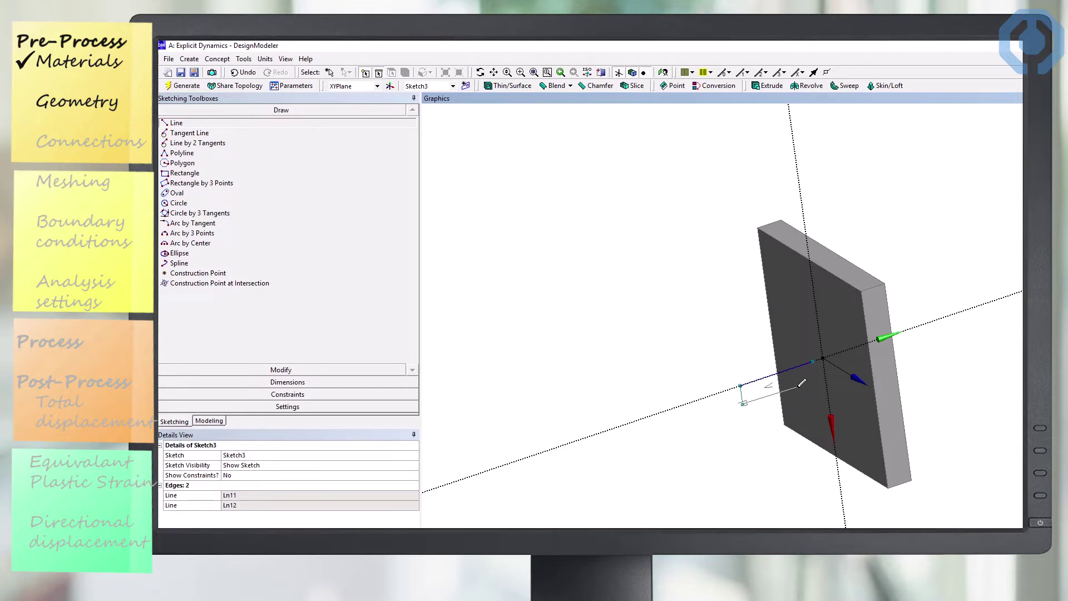
left_click(799, 386)
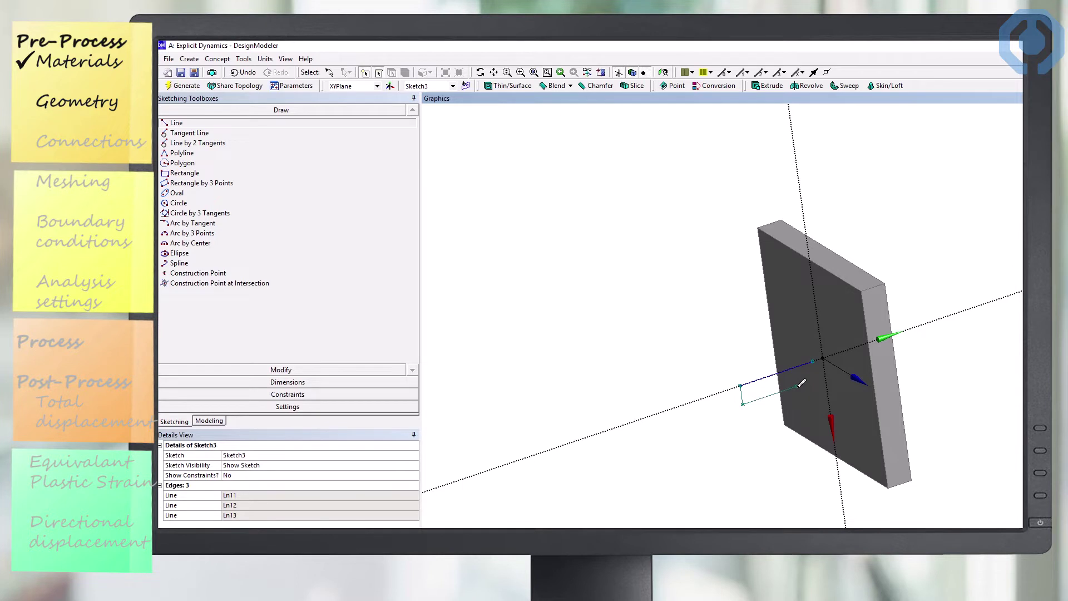
Close the outline with a three-point arc from the last line's end
left_click(247, 233)
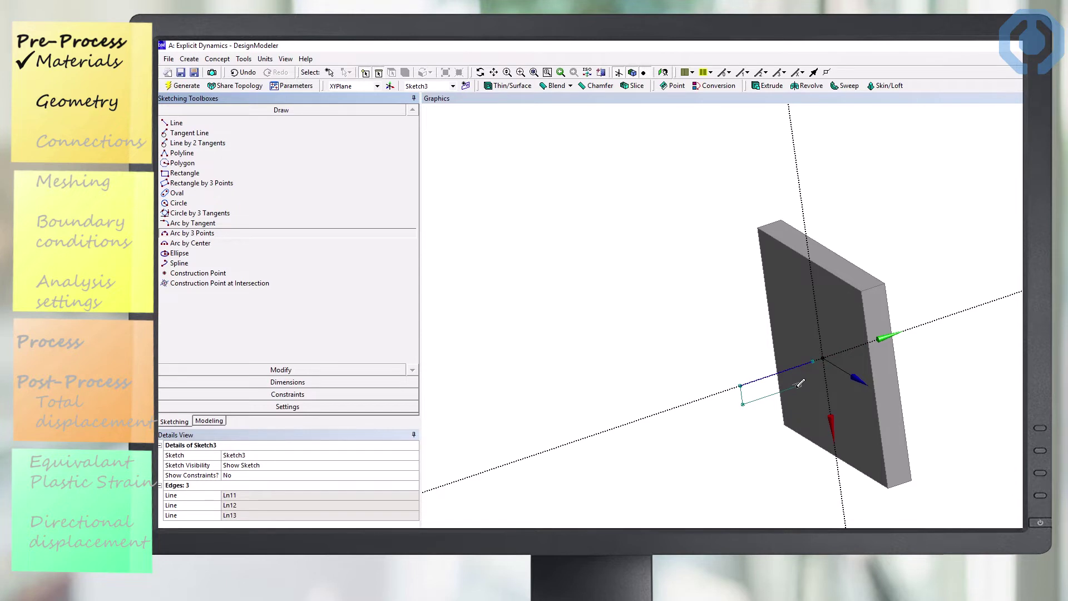
left_click(798, 384)
left_click(816, 358)
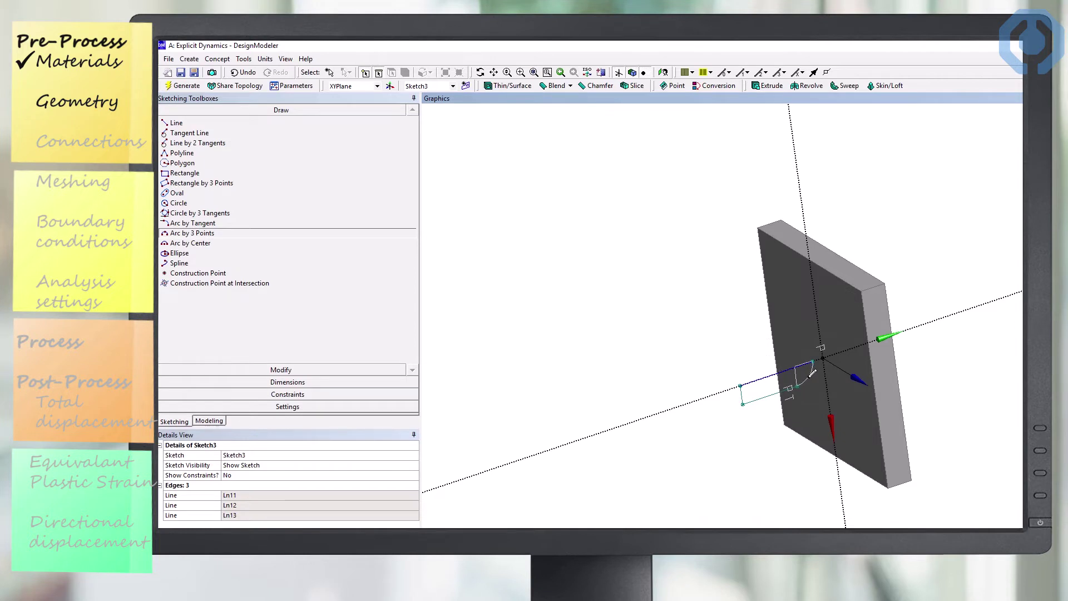
left_click(810, 376)
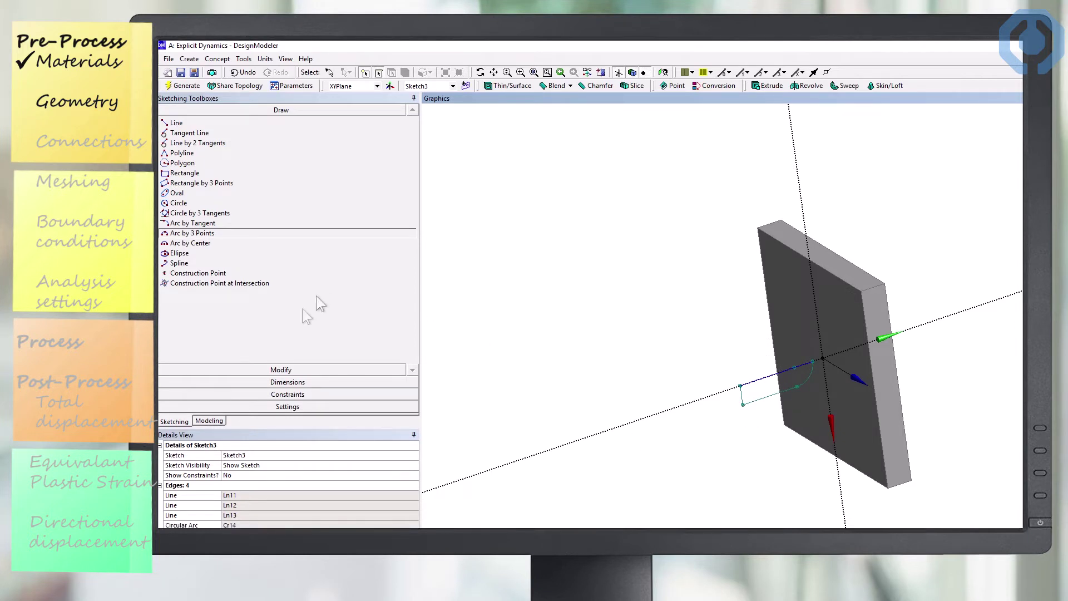
left_click(285, 379)
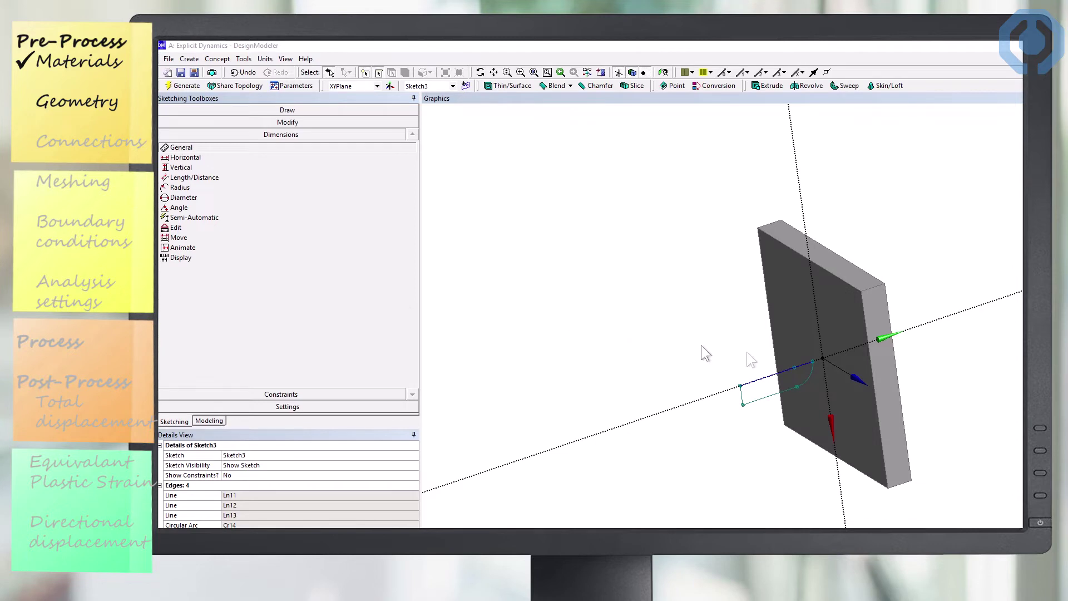
Dimension the bullet outline with V1 at 0.035 m and the bottom line V2 at 0.022 m
left_click(767, 377)
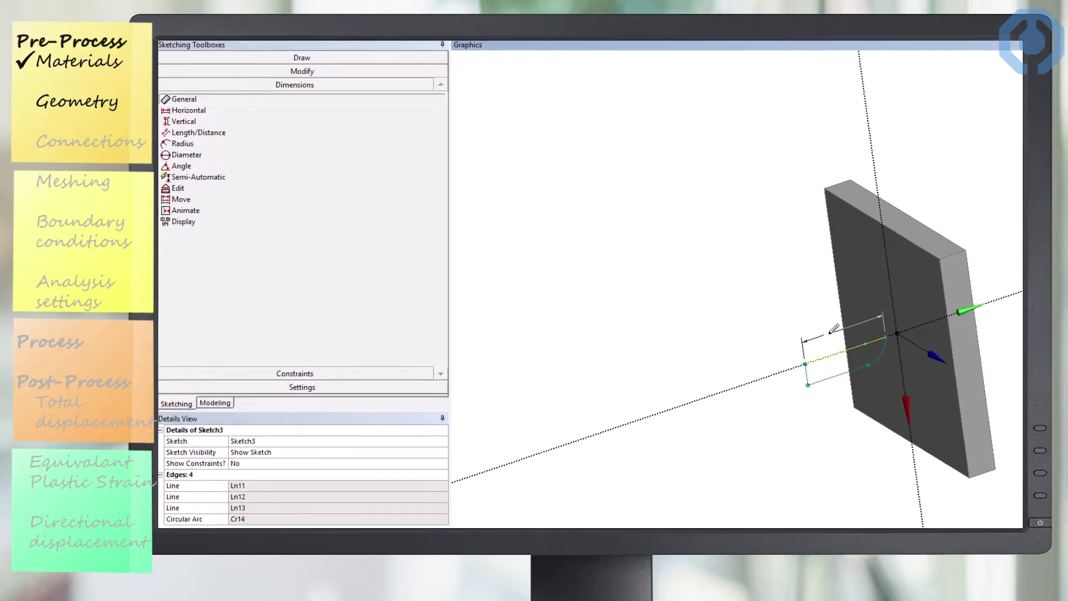
left_click(831, 331)
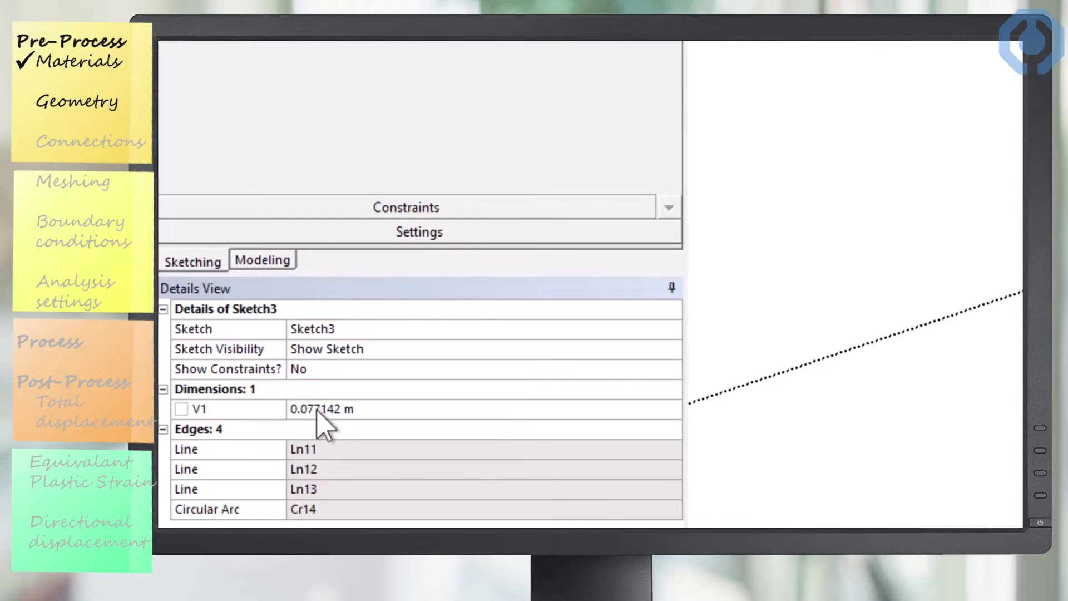
left_click(317, 411)
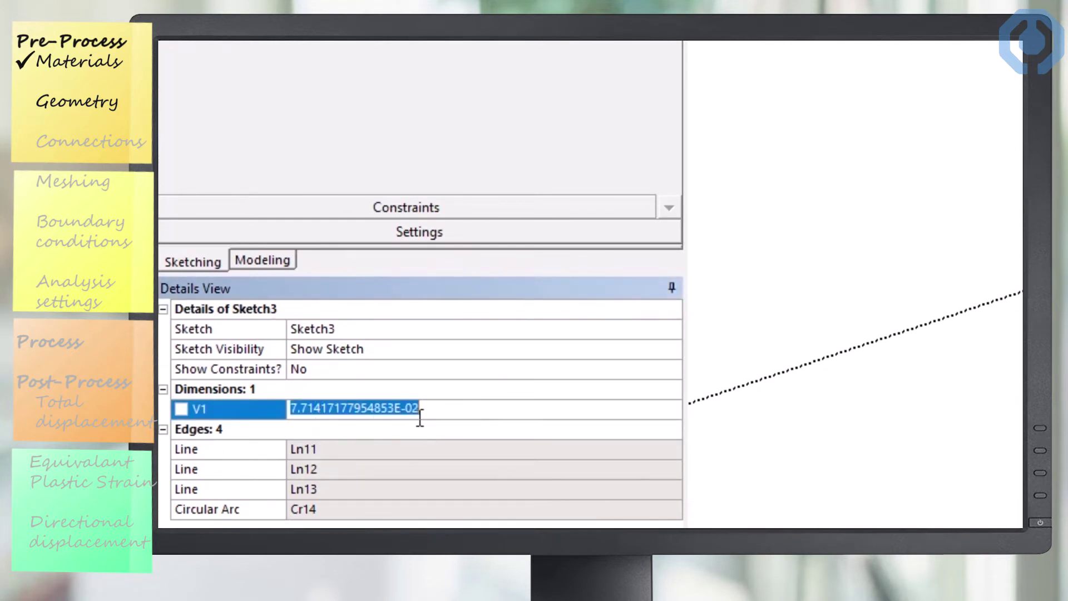
type("0.03")
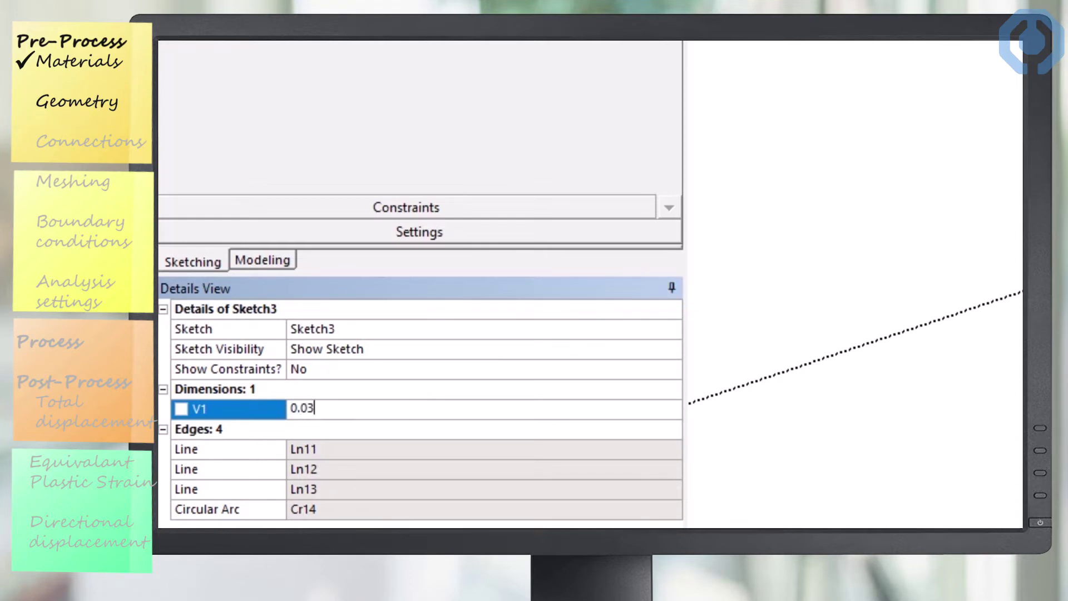
type("5")
key("Return")
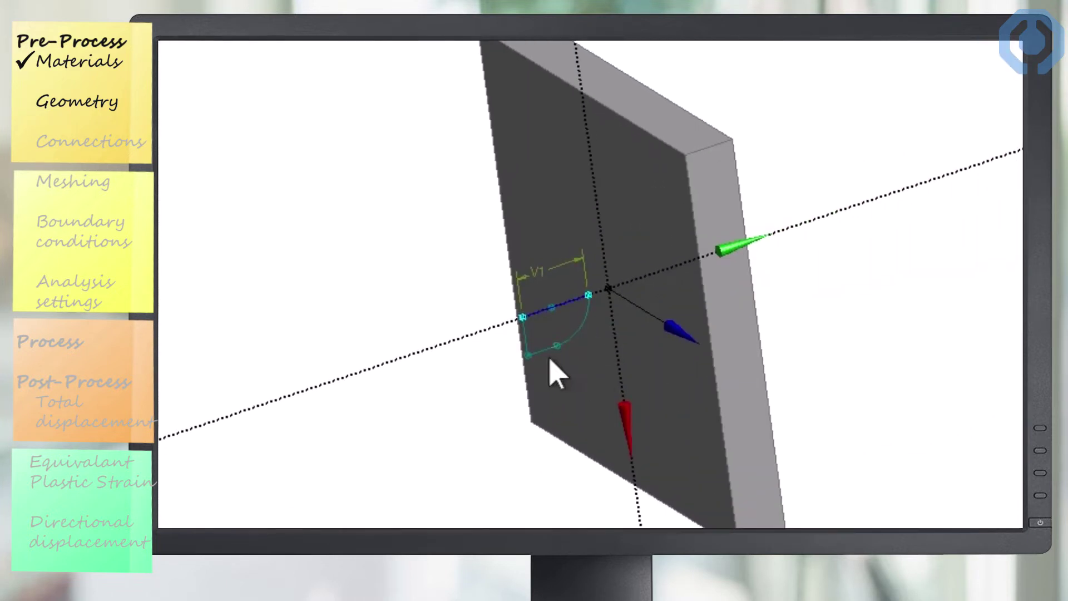
left_click(542, 352)
left_click(558, 377)
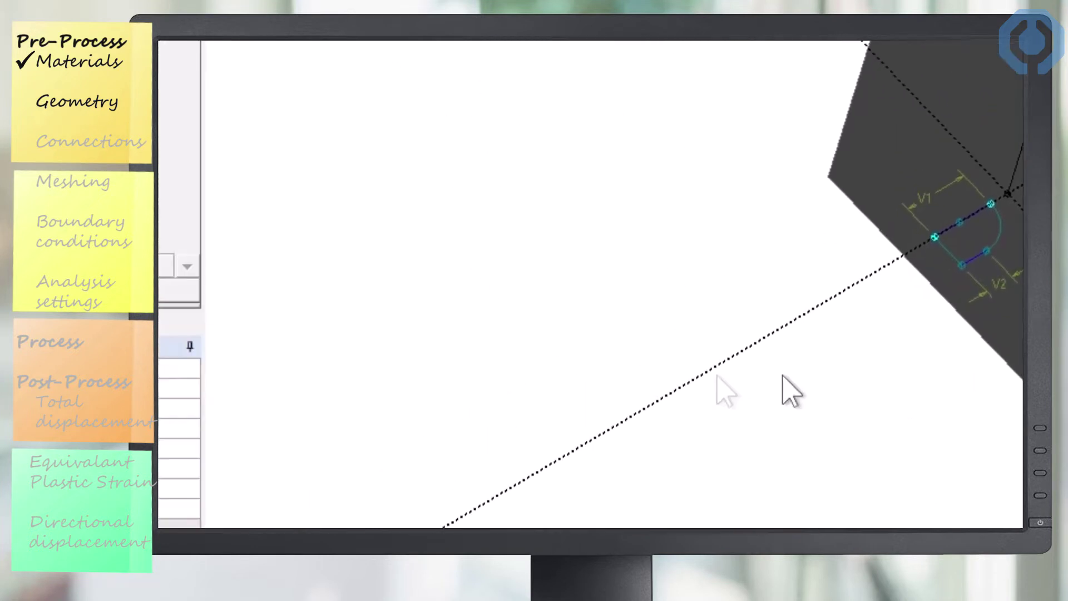
left_click(351, 376)
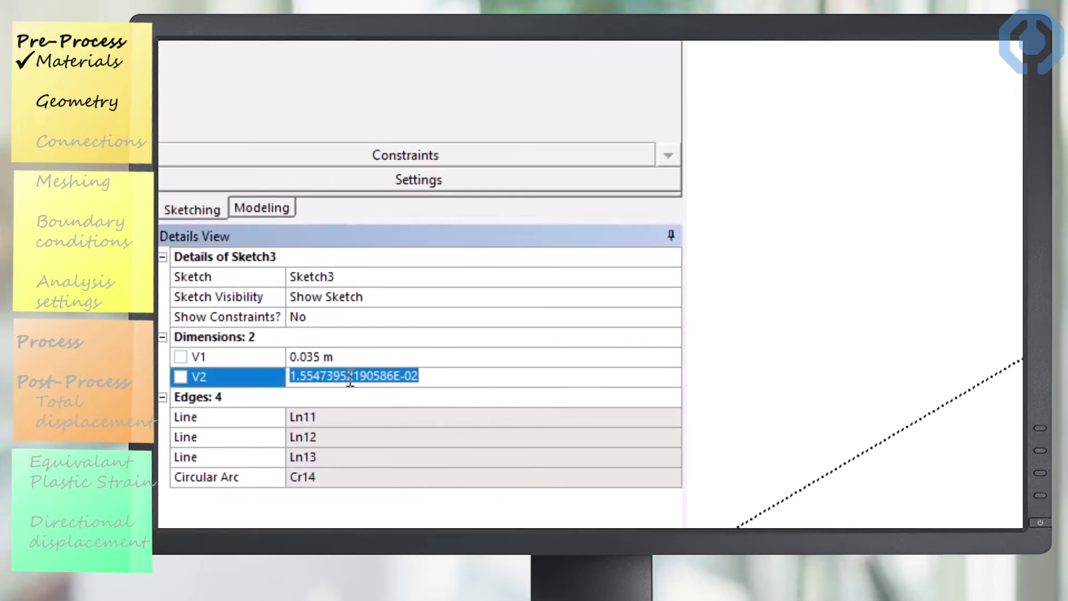
type("0.0")
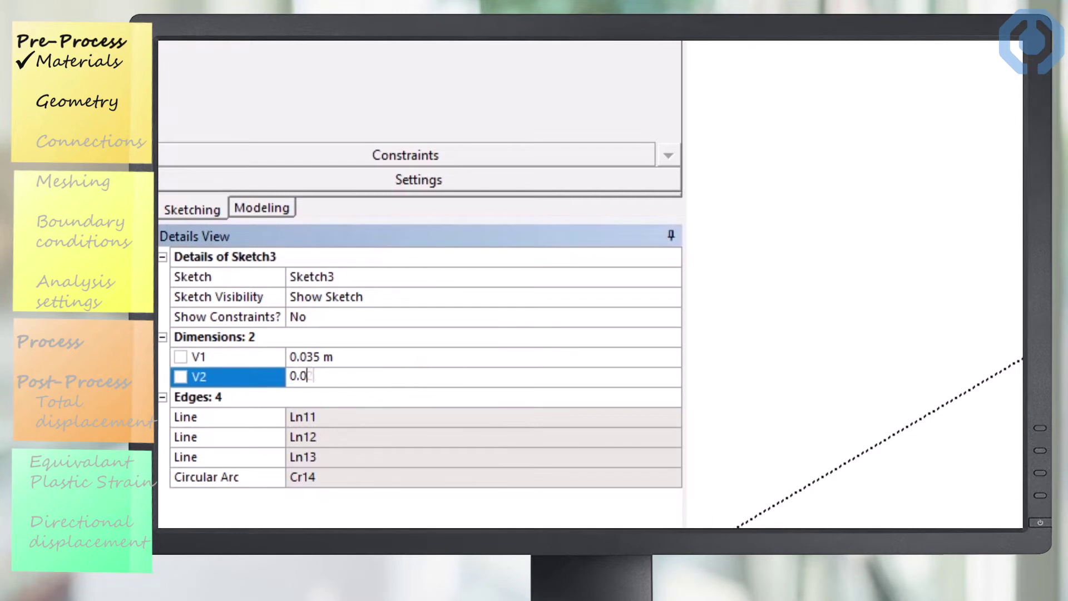
type("22")
key("Return")
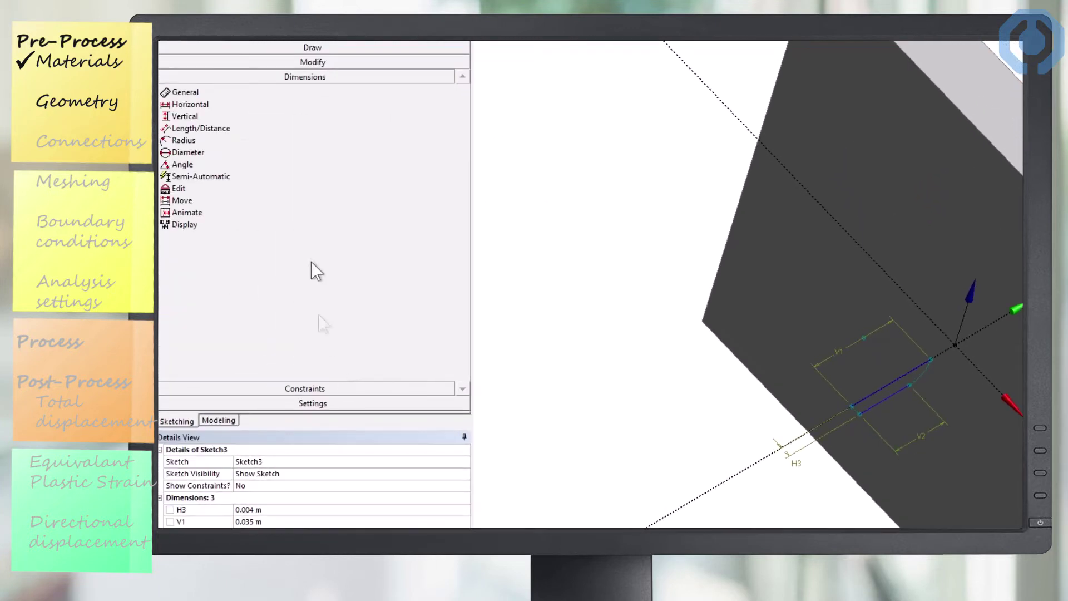
Dimension the tip line's distance to the x-axis as L5 = 0.001 m
left_click(244, 132)
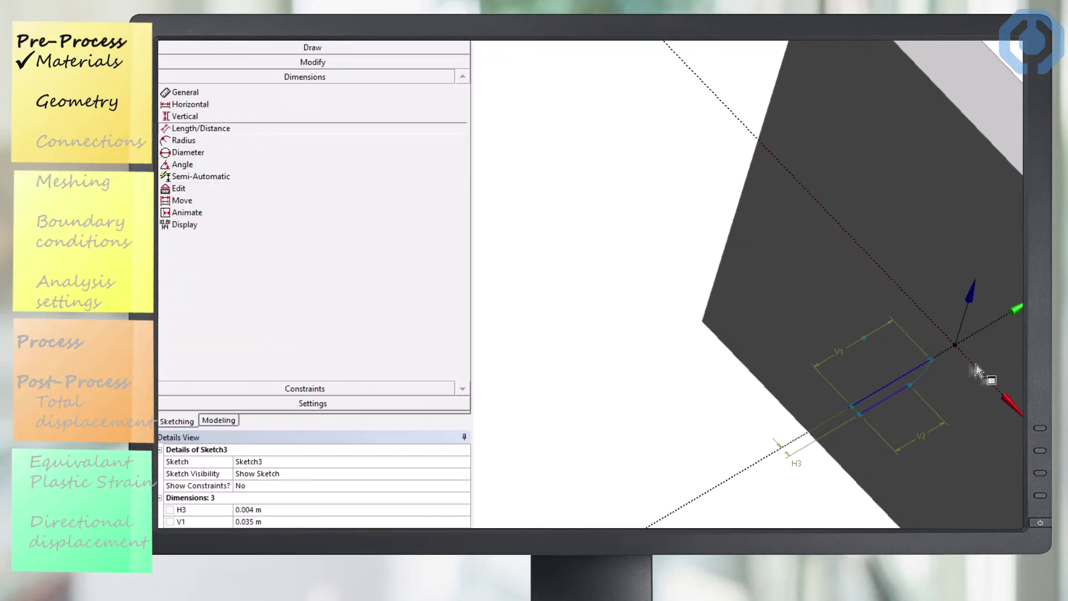
left_click(932, 359)
left_click(963, 353)
left_click(843, 277)
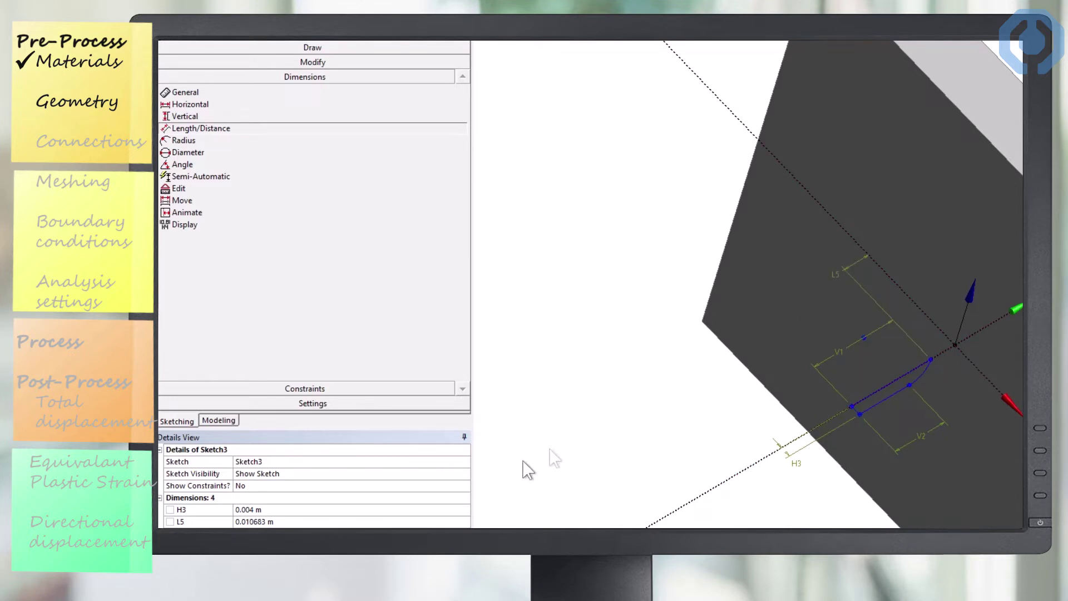
left_click(259, 521)
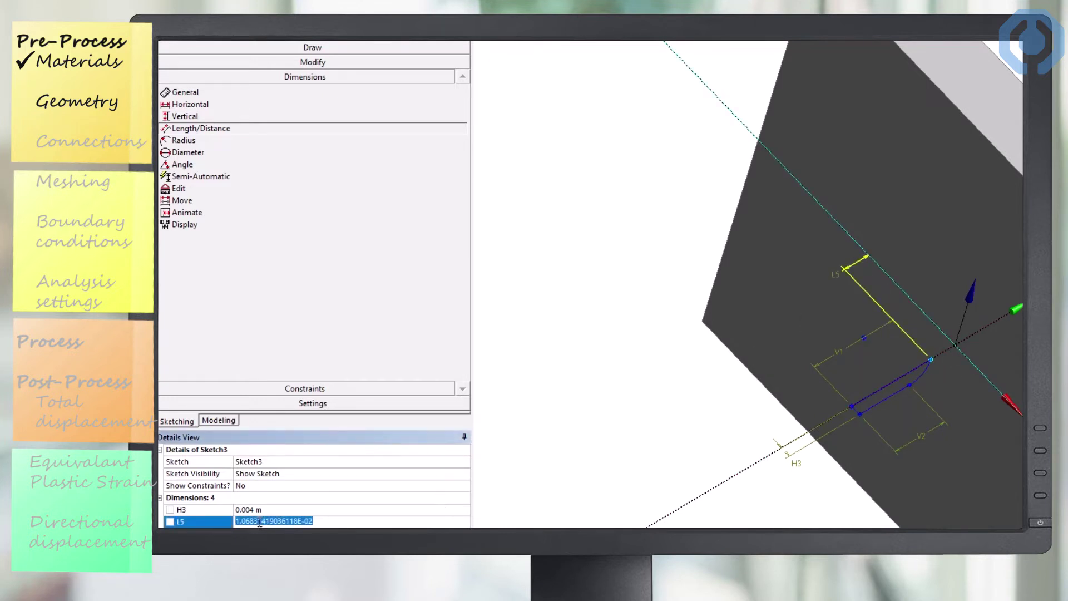
type("0.001")
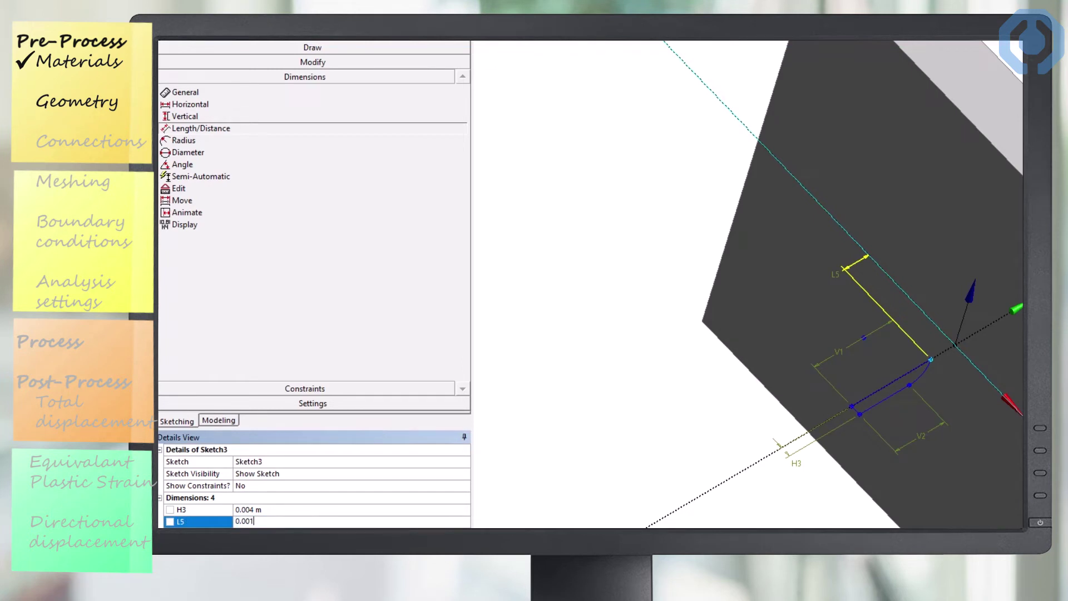
key("Return")
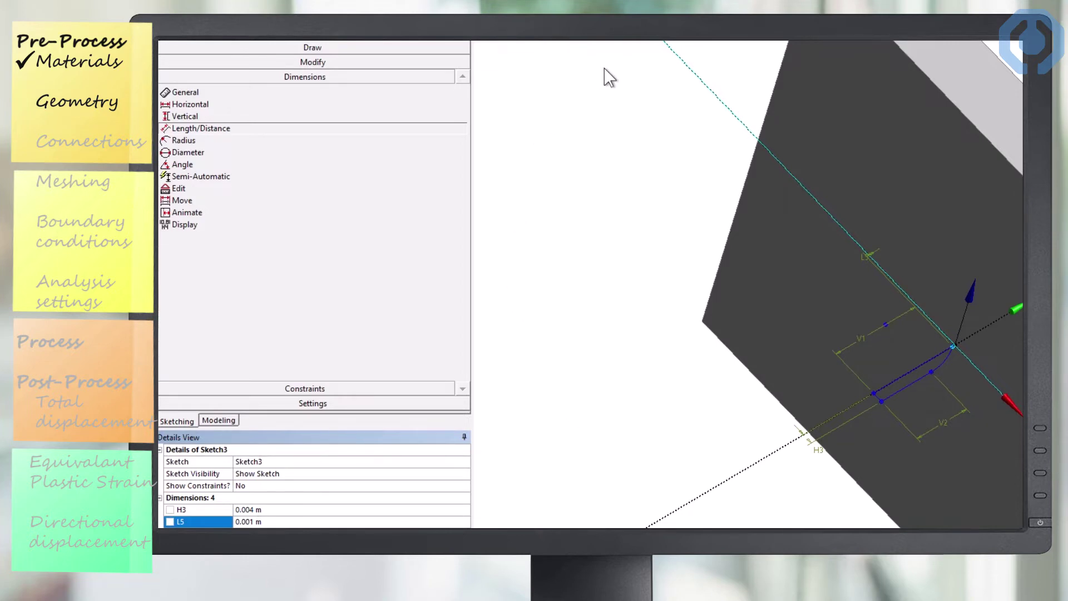
left_click(923, 46)
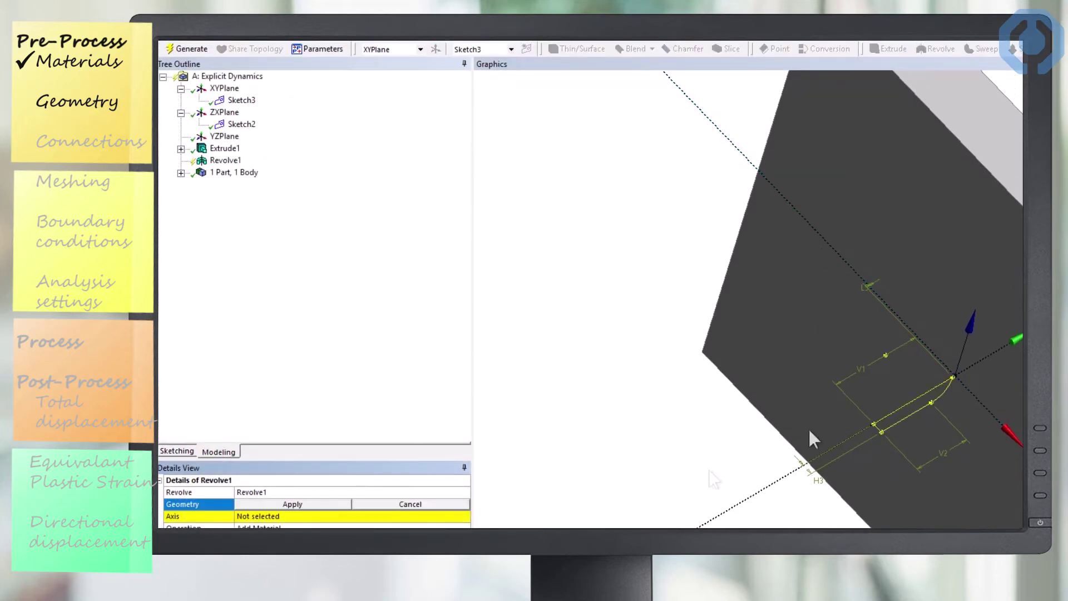
Revolve Sketch3 about the axis line and generate the solid bullet
left_click(285, 504)
left_click(286, 517)
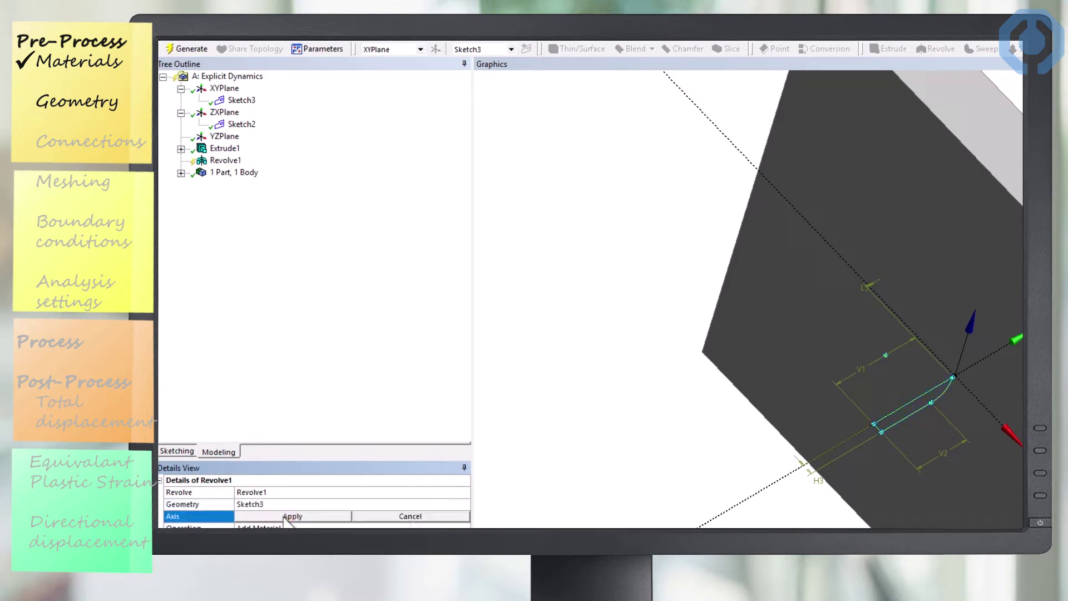
left_click(746, 500)
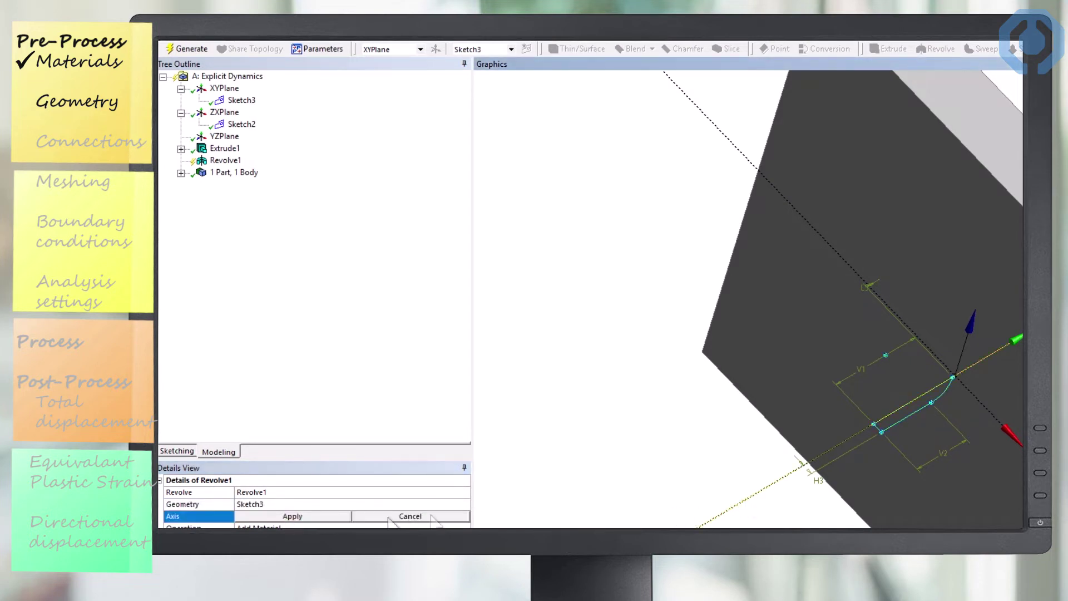
left_click(327, 517)
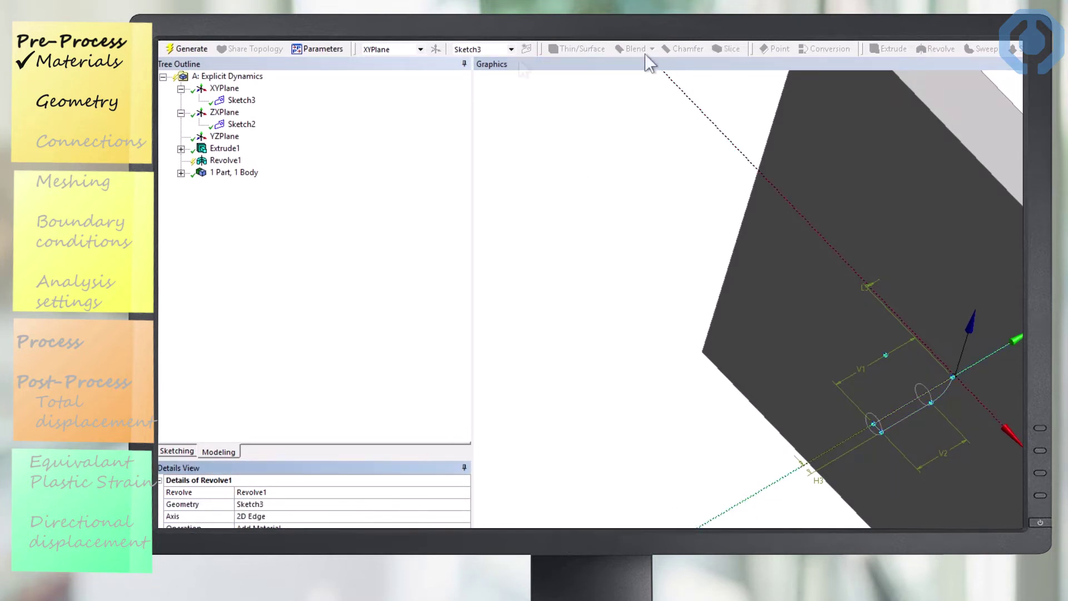
left_click(191, 50)
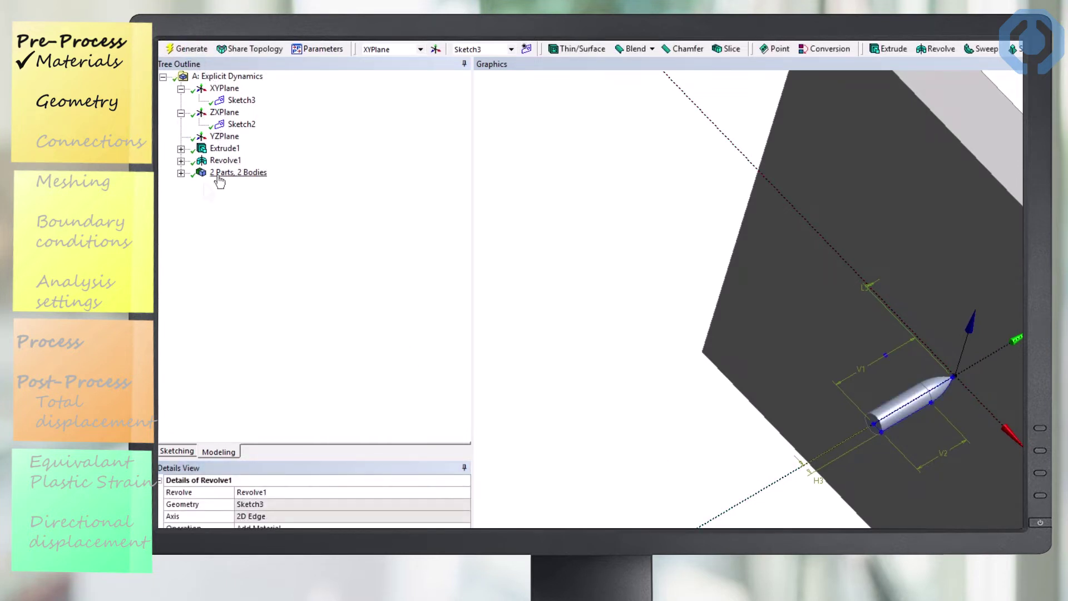
Rename the projectile body to 'Bullet'
left_click(181, 173)
left_click(236, 197)
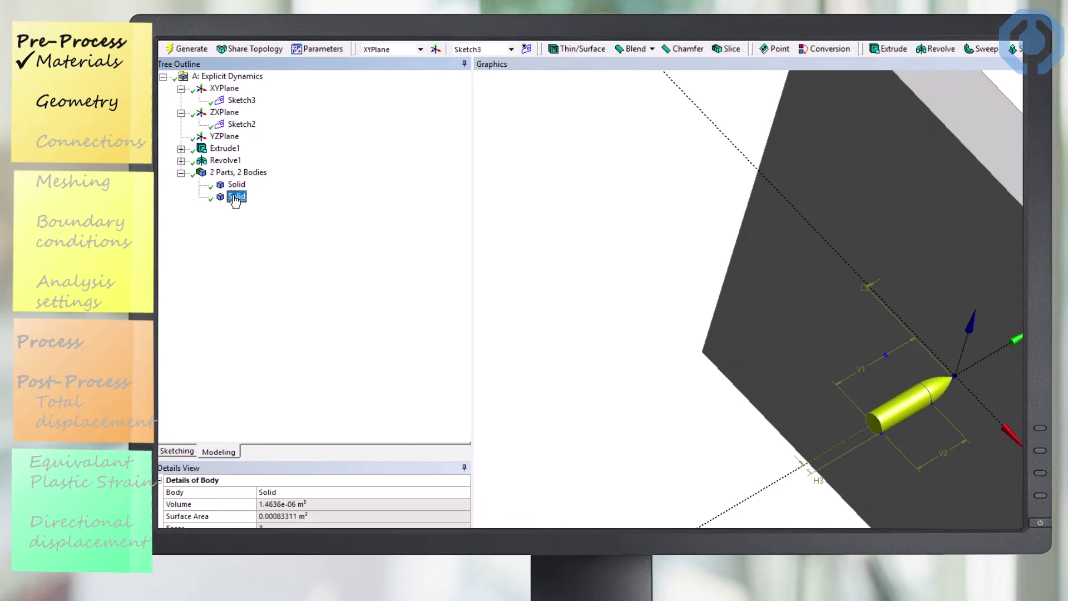
left_click(236, 196)
type("Bullet")
key("Return")
Rename the plate body to 'Steel wall'
left_click(236, 184)
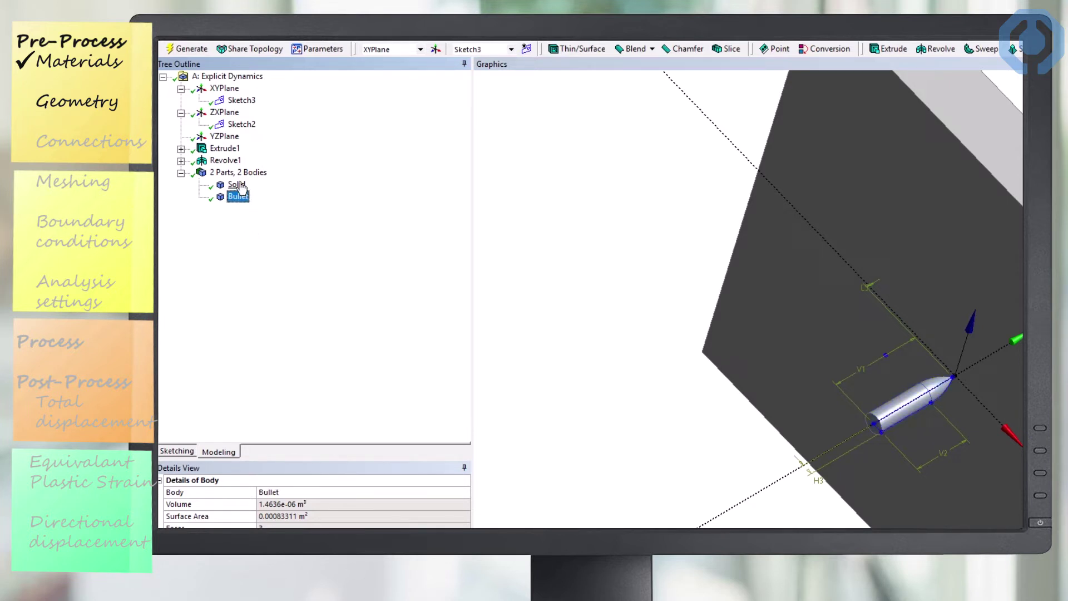
key("F2")
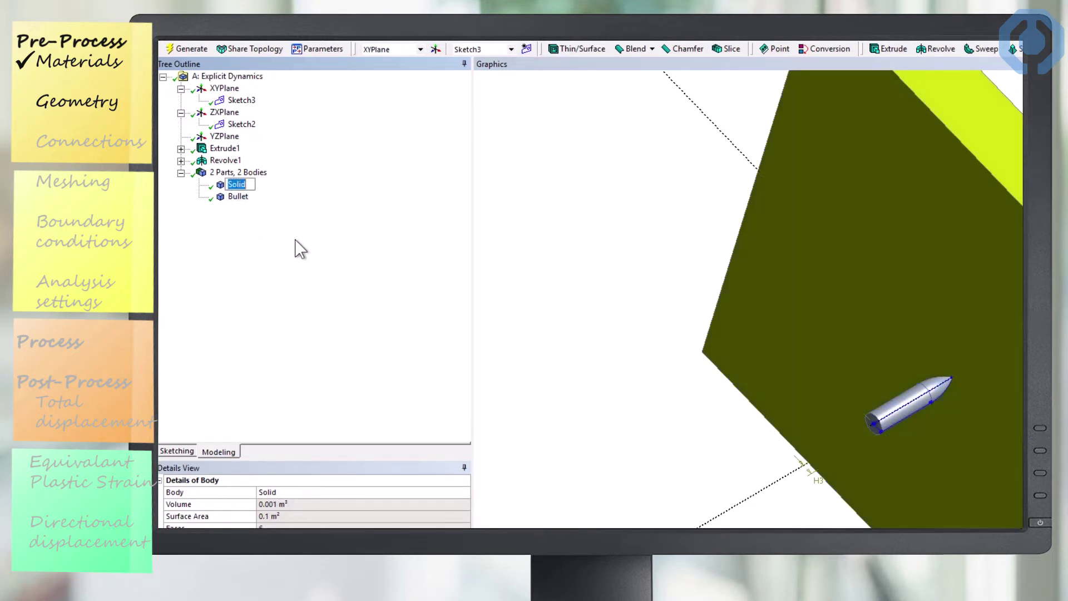
type("Steel wall")
key("Return")
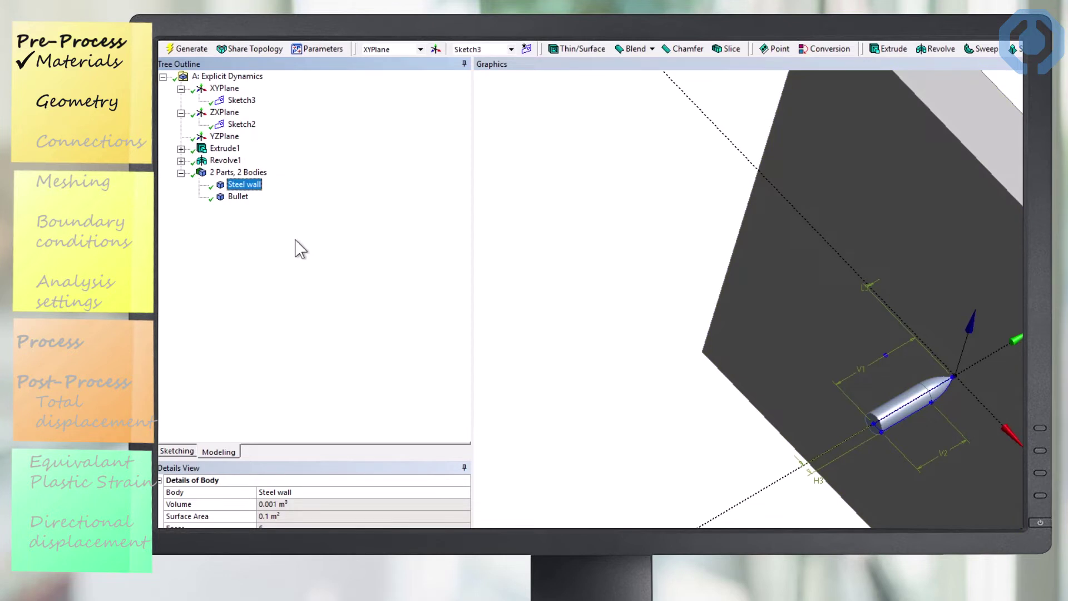
left_click(579, 336)
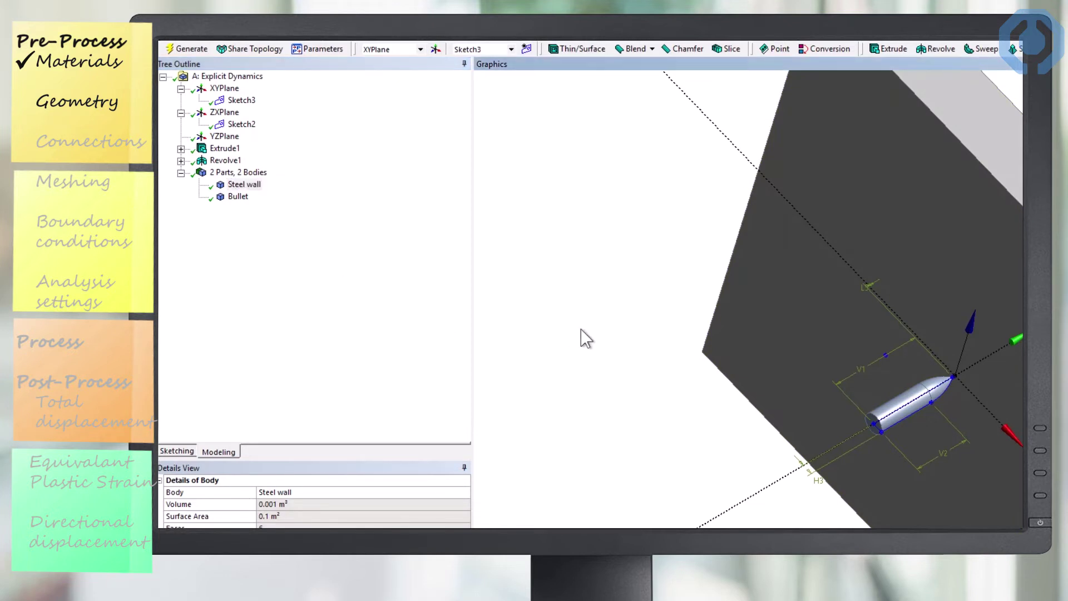
scroll(1016, 343, "down", 3)
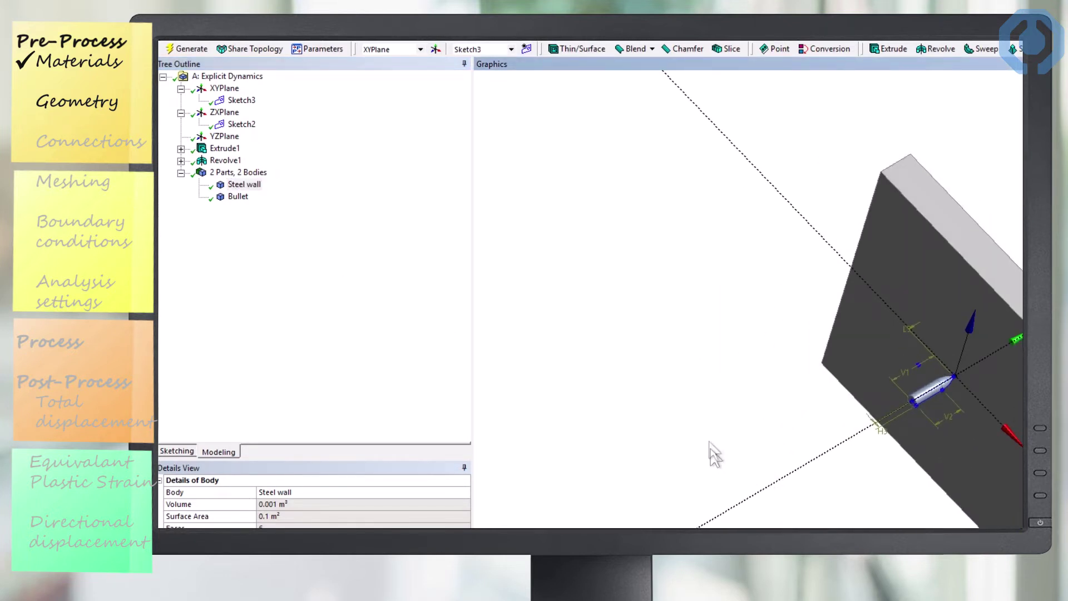
Inspect the bullet beside the steel wall in 3D, then bring the model into Mechanical
middle_click_drag(881, 481, 806, 487)
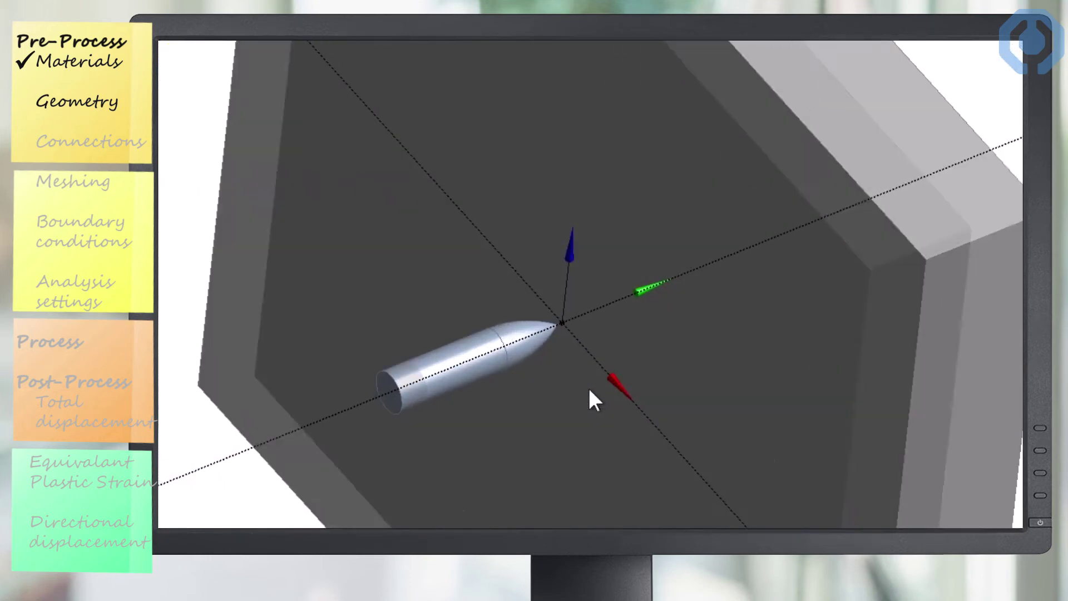
scroll(590, 391, "up", 5)
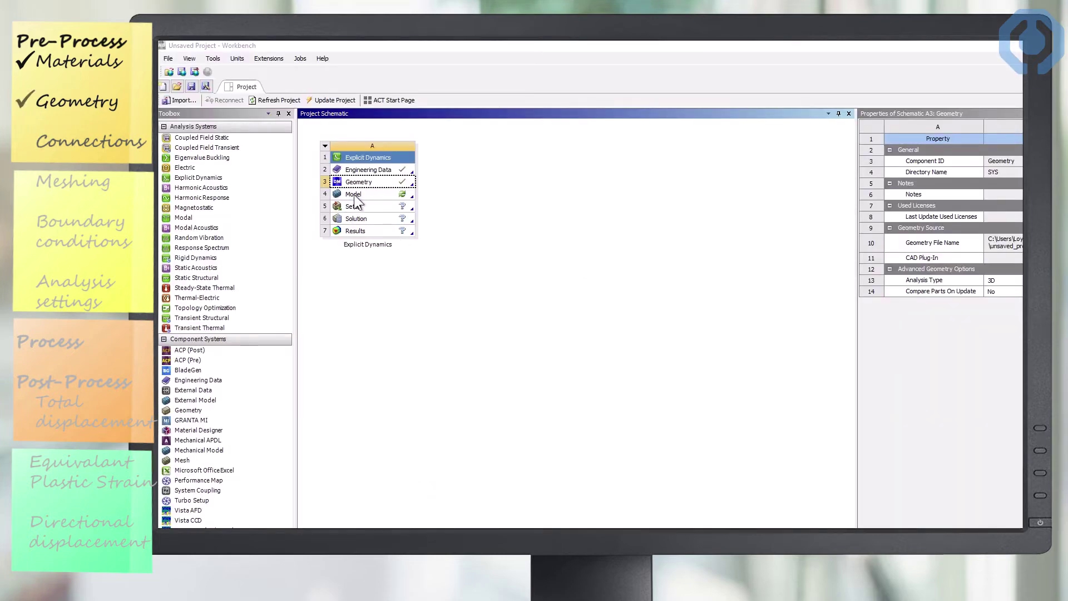
left_click(355, 196)
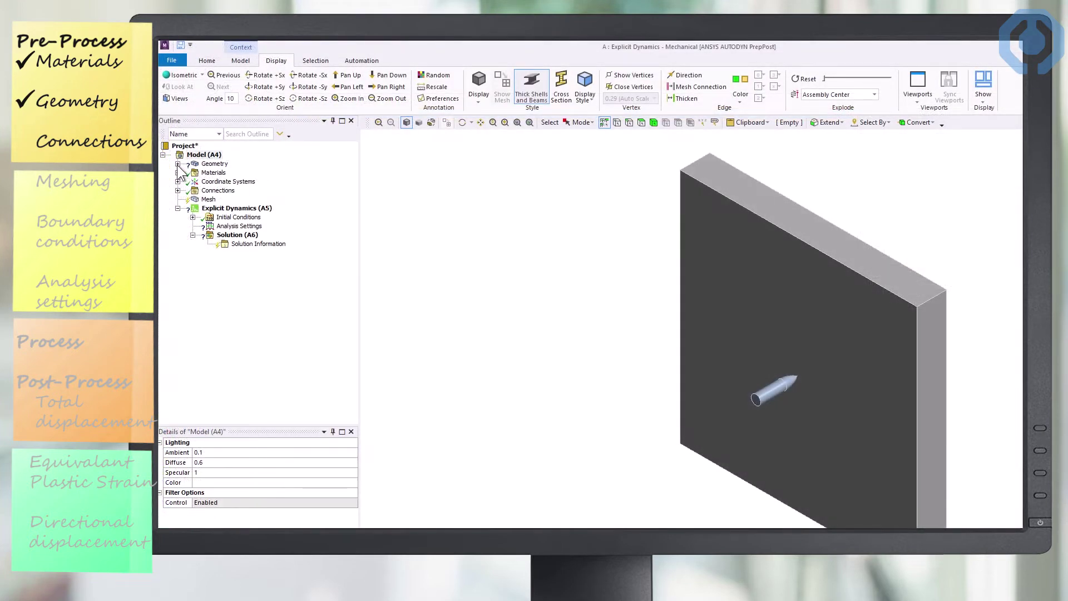
Assign Structural Steel NL as the material of the Steel wall body
left_click(178, 164)
left_click(229, 172)
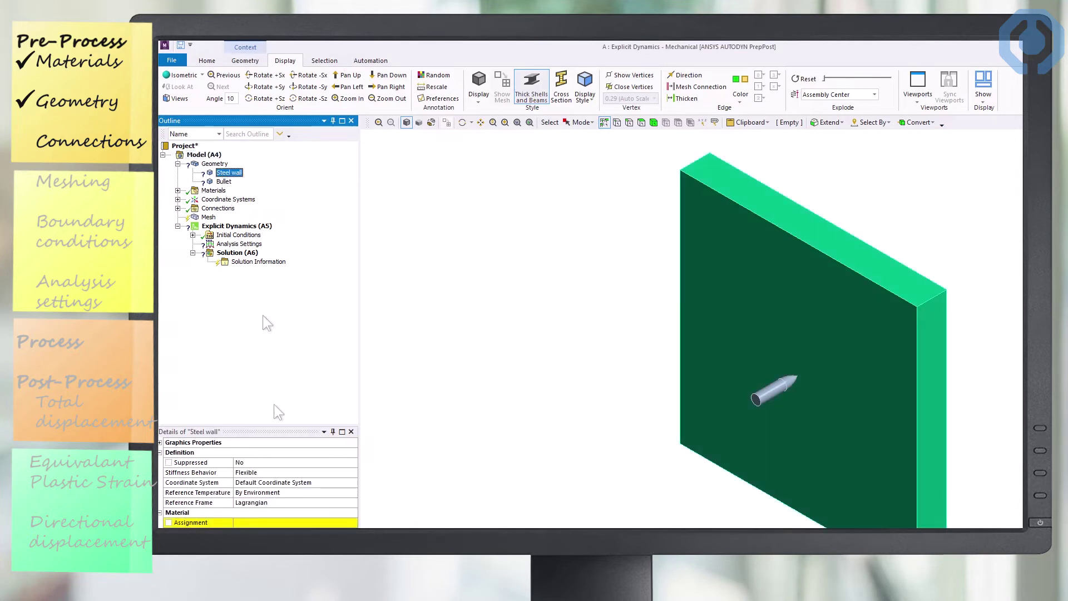
left_click(326, 525)
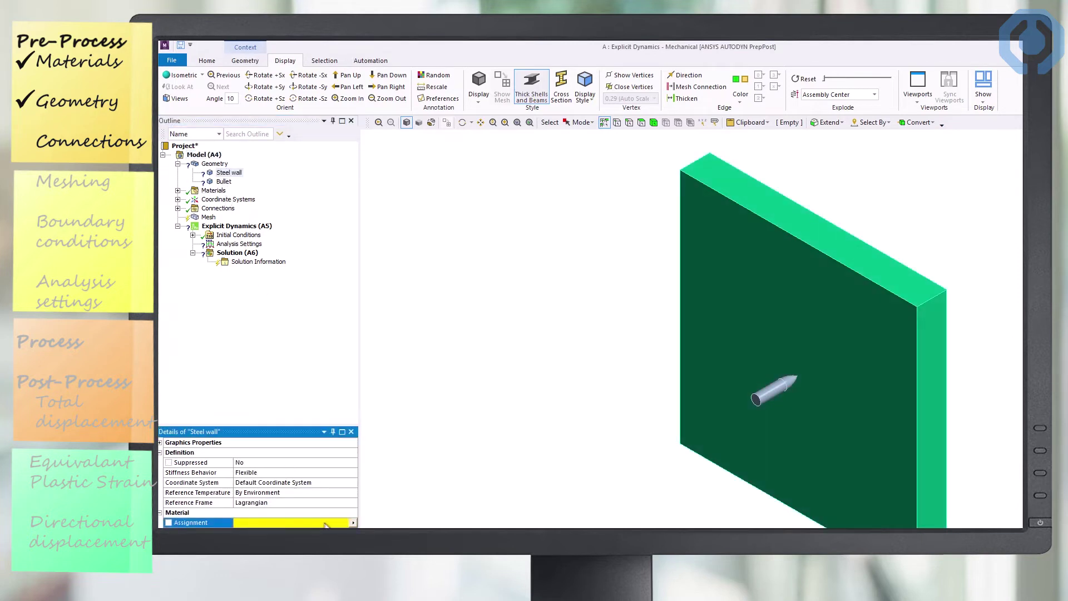
left_click(353, 523)
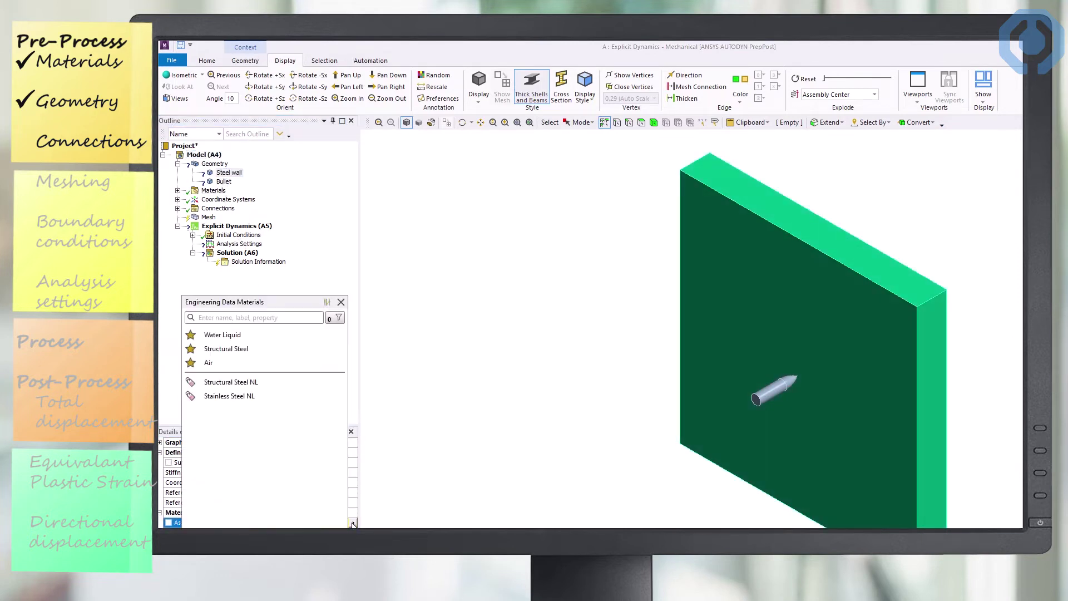
left_click(255, 384)
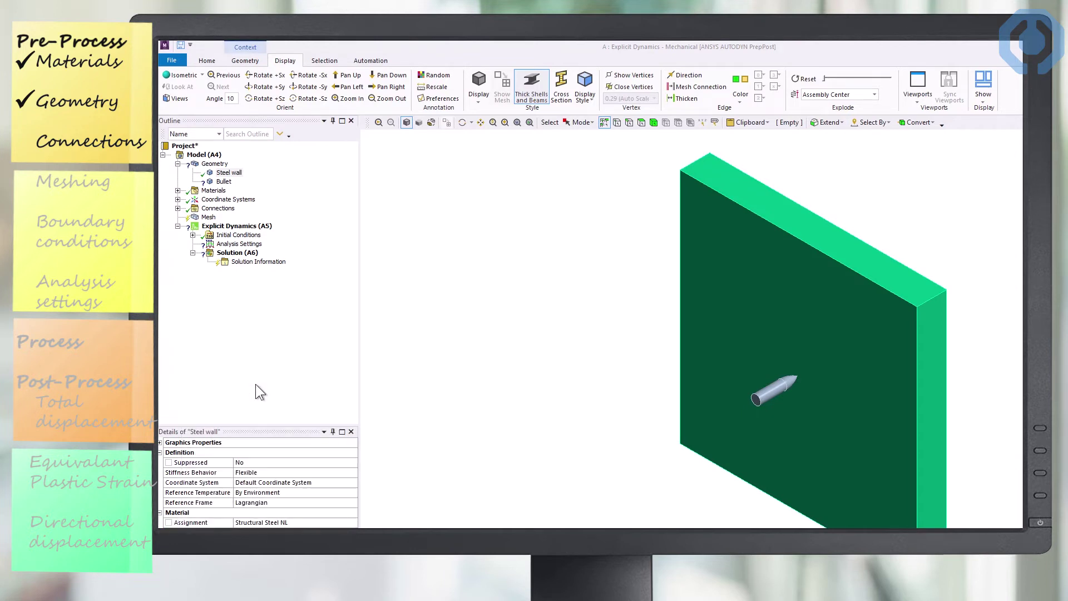
Assign Stainless Steel NL as the material of the Bullet body
left_click(224, 182)
left_click(352, 524)
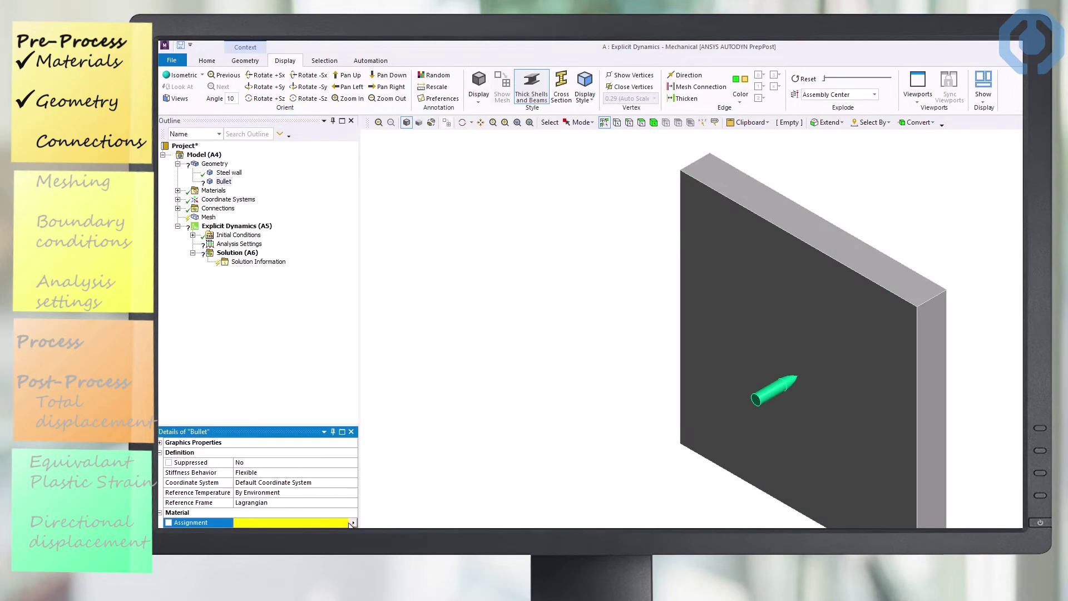
left_click(354, 523)
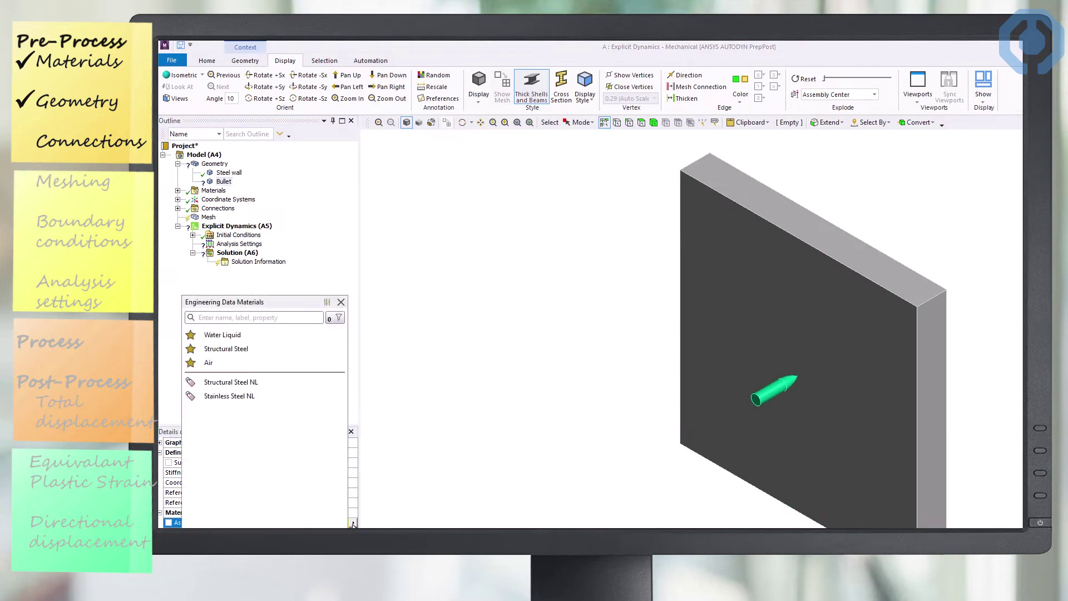
left_click(244, 396)
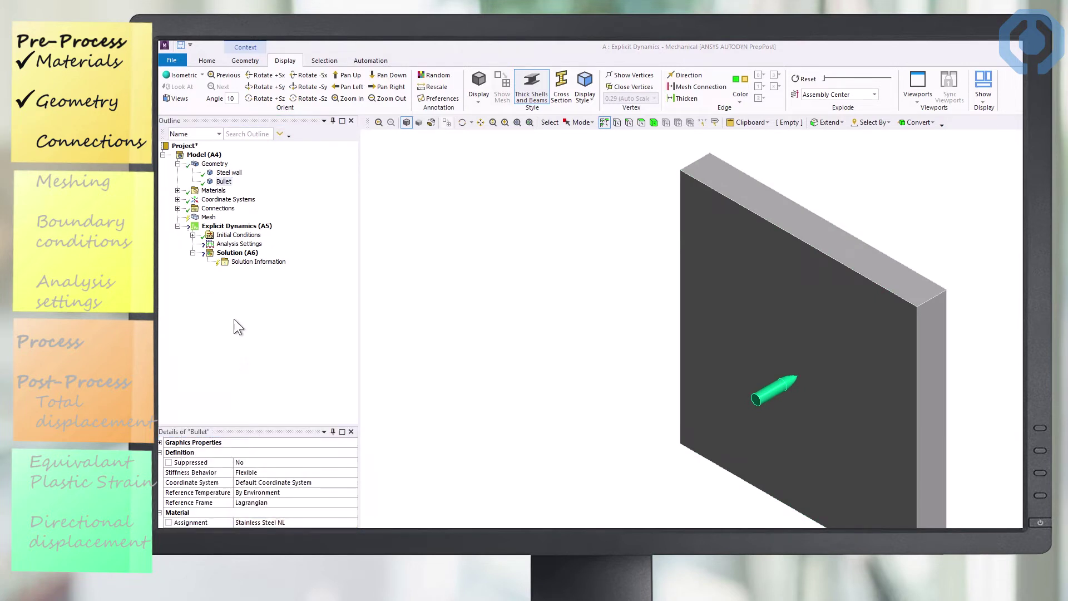
left_click(178, 163)
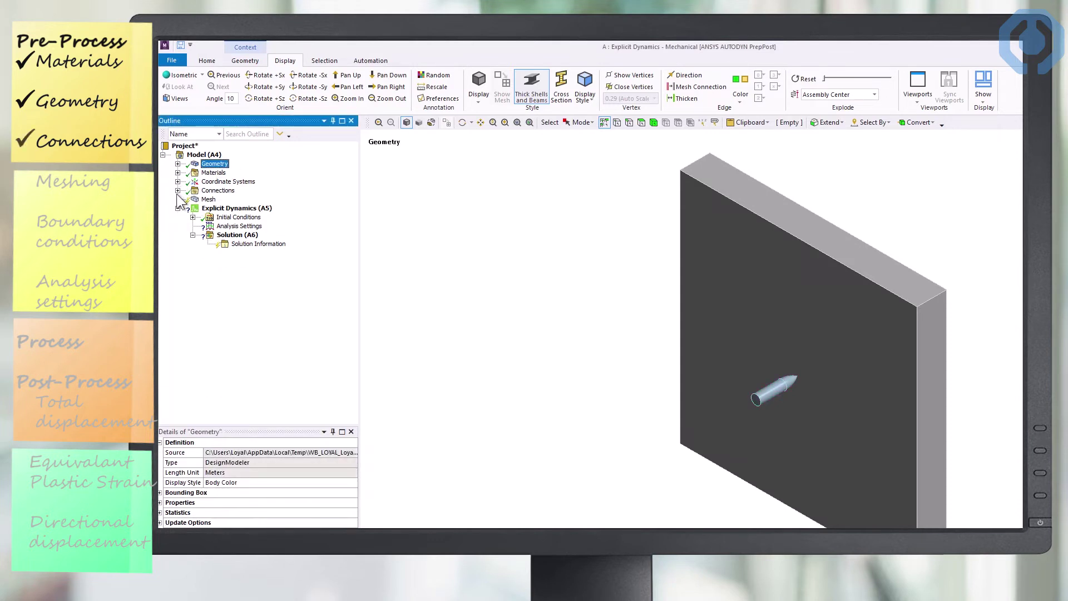
Confirm the Body Interaction is frictionless, then select the Mesh node to view its settings
left_click(177, 191)
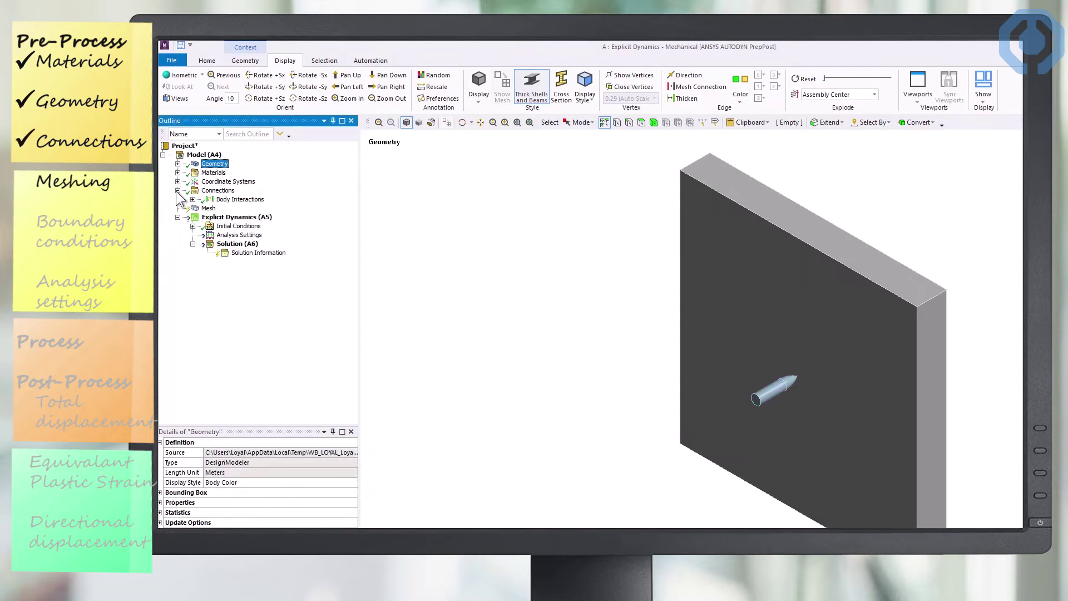
left_click(193, 200)
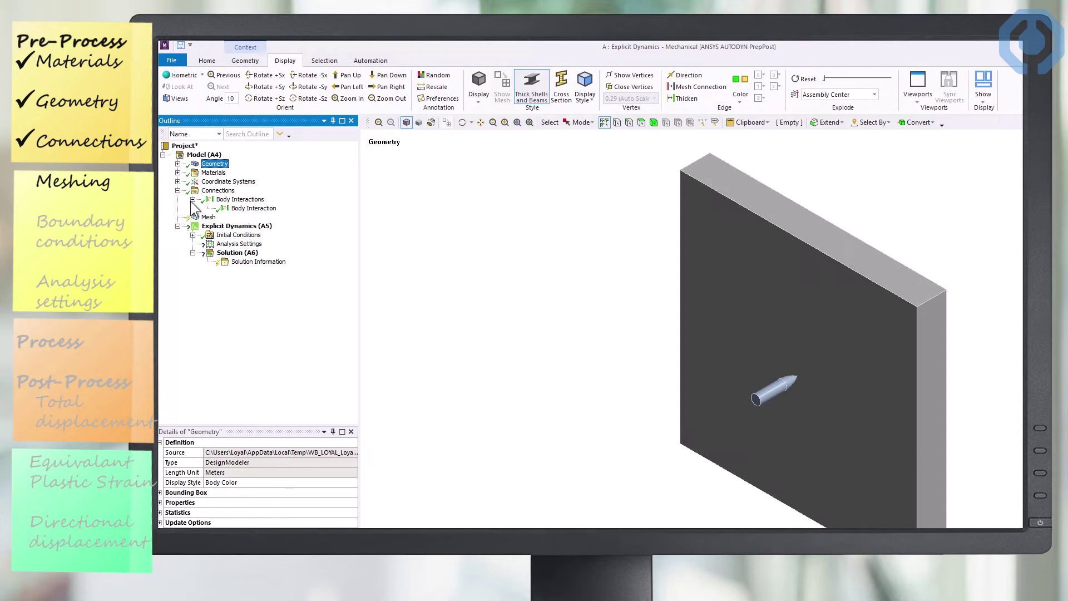
left_click(235, 209)
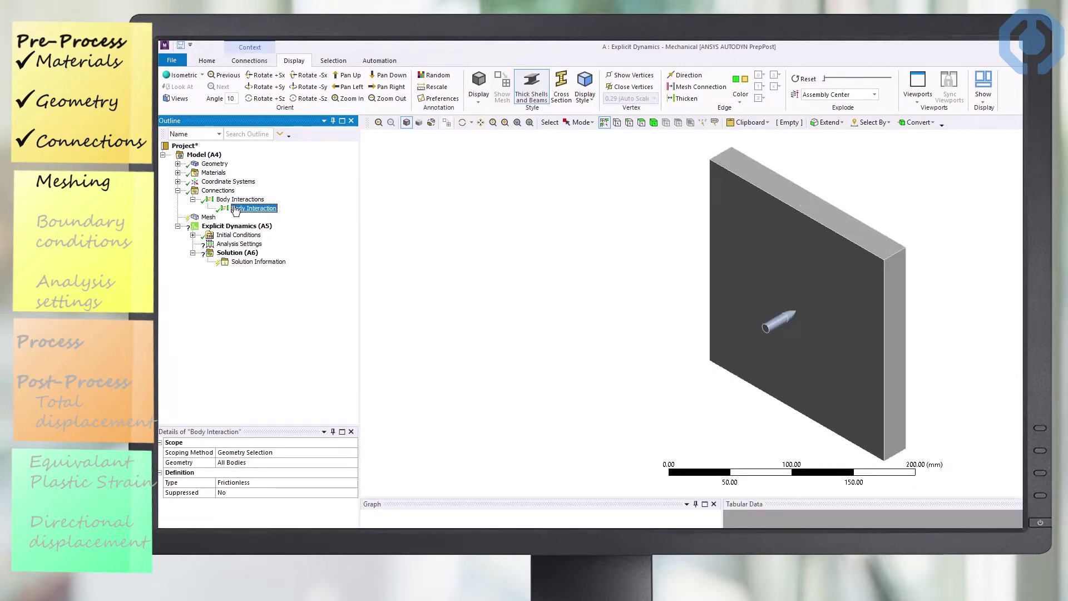
key("Up")
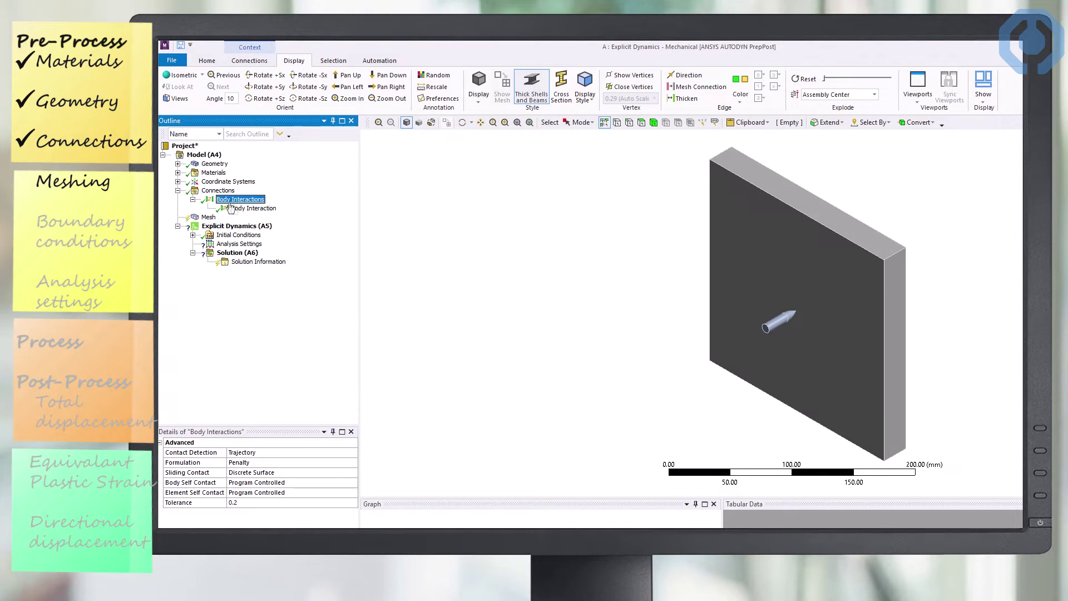
left_click(178, 190)
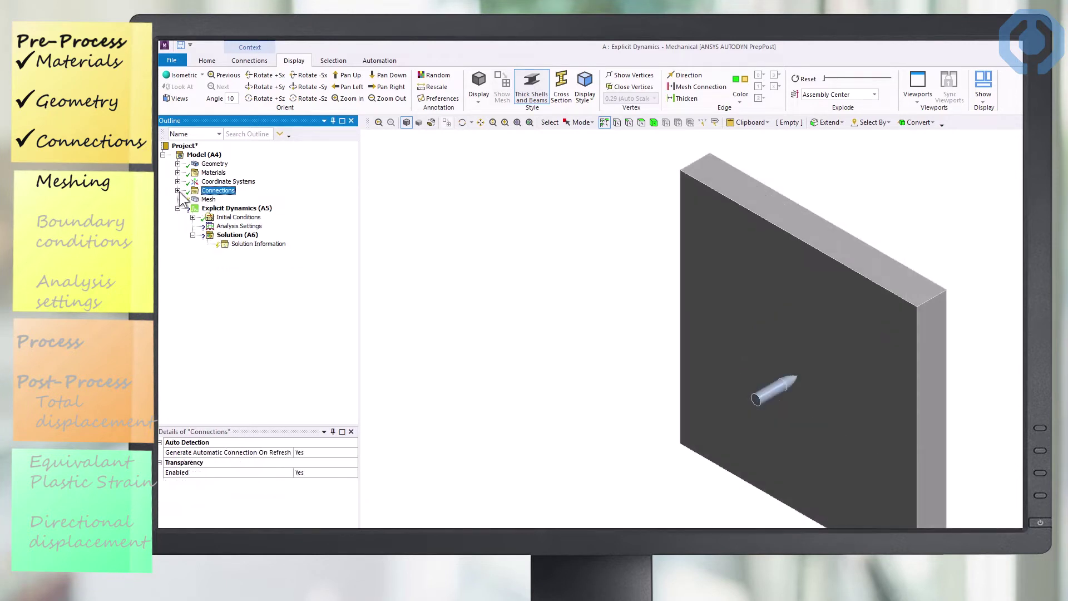
left_click(204, 202)
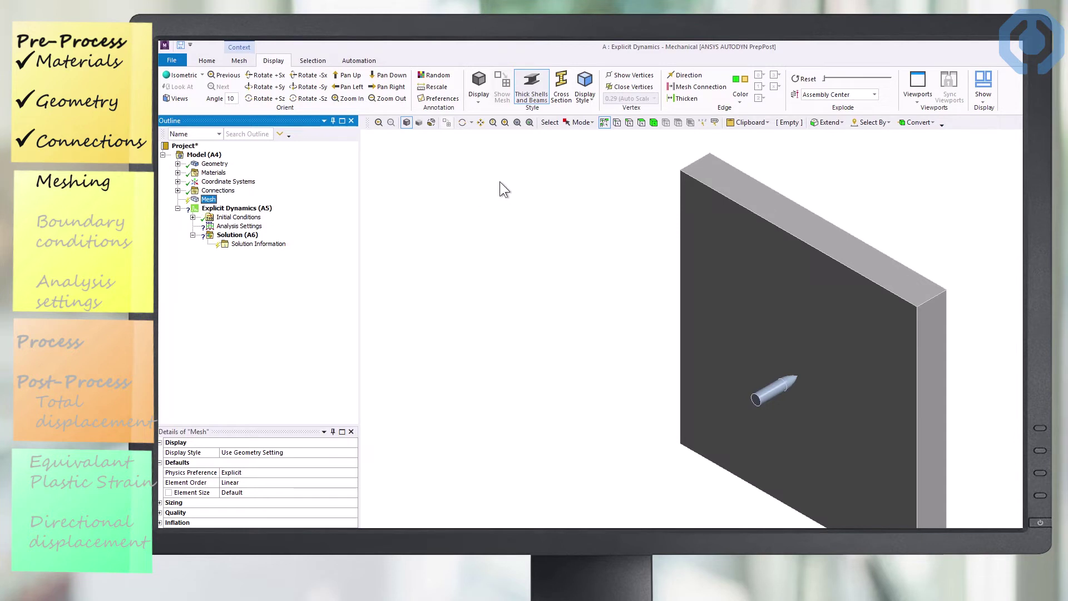
Add an Edge Sizing control scoped to the plate's eight edges
left_click(240, 60)
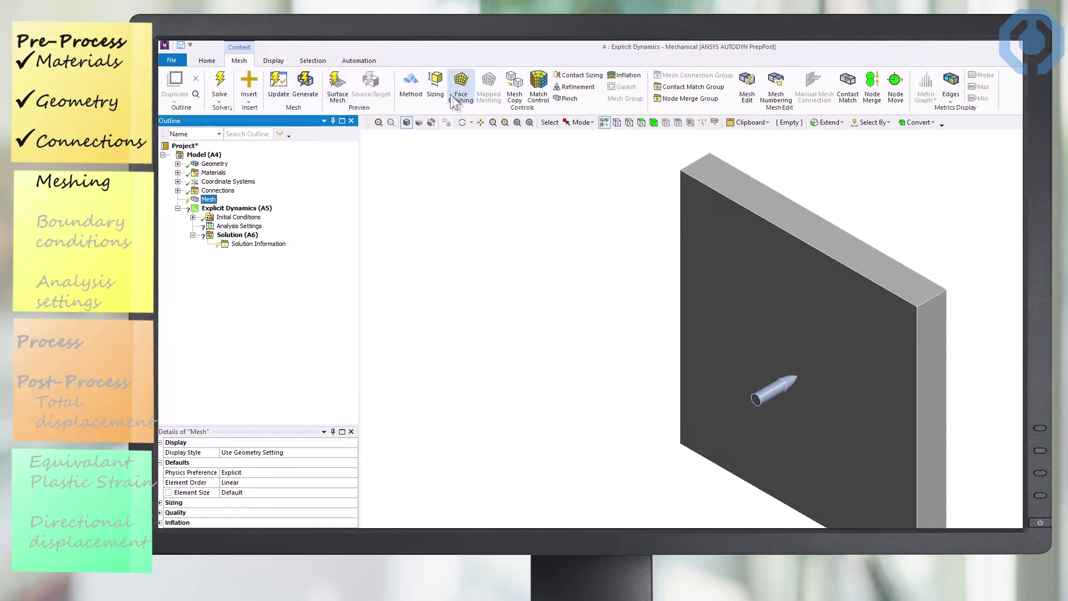
left_click(443, 87)
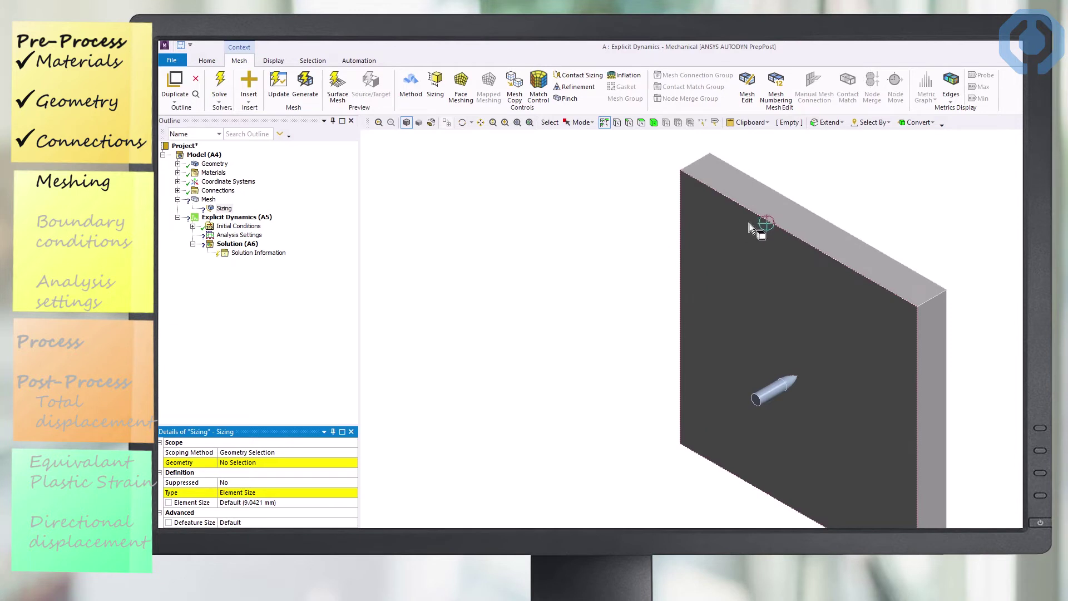
key("ctrl+b")
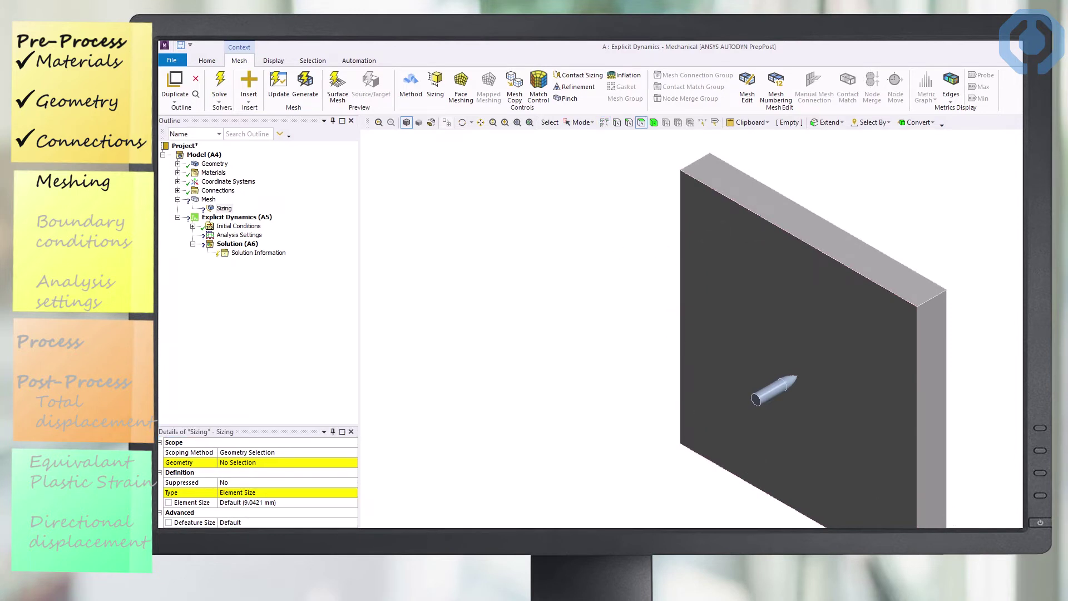
left_click_drag(897, 184, 798, 528)
left_click(727, 257)
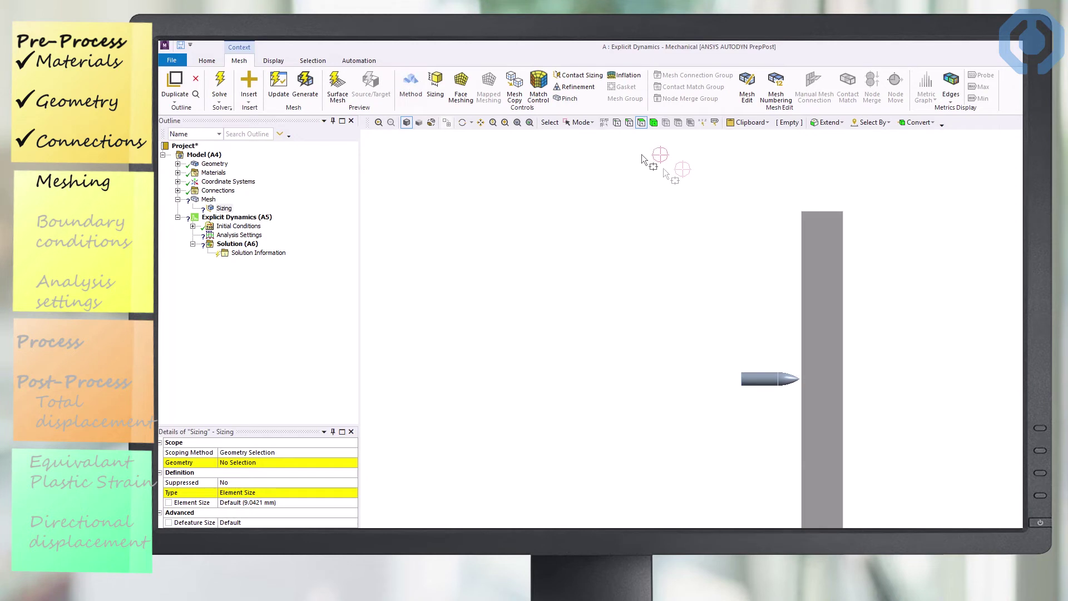
left_click(629, 123)
left_click_drag(936, 179, 801, 528)
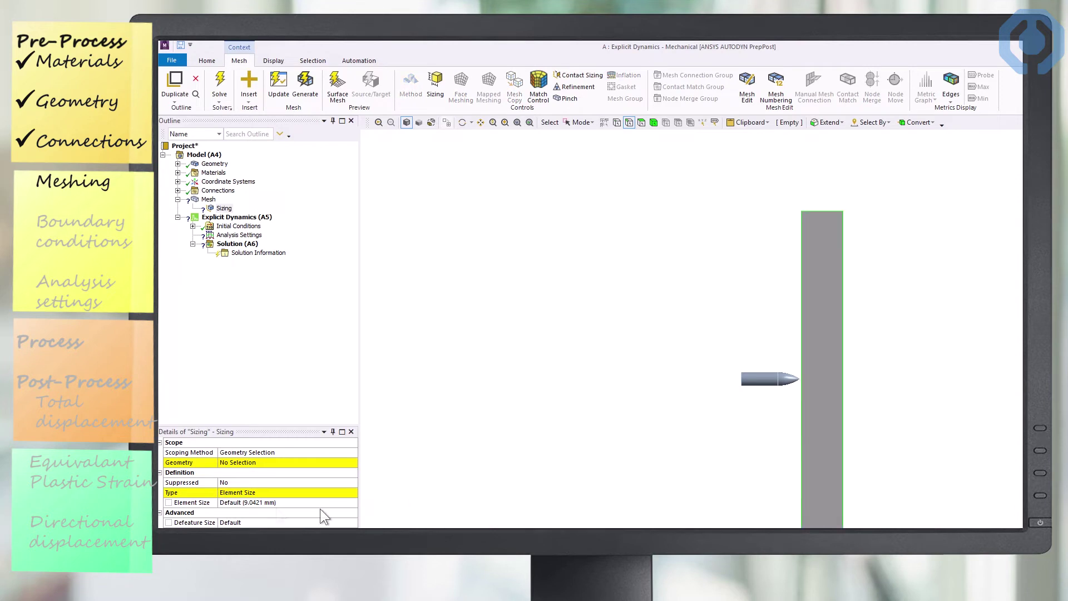
left_click(229, 465)
left_click(235, 462)
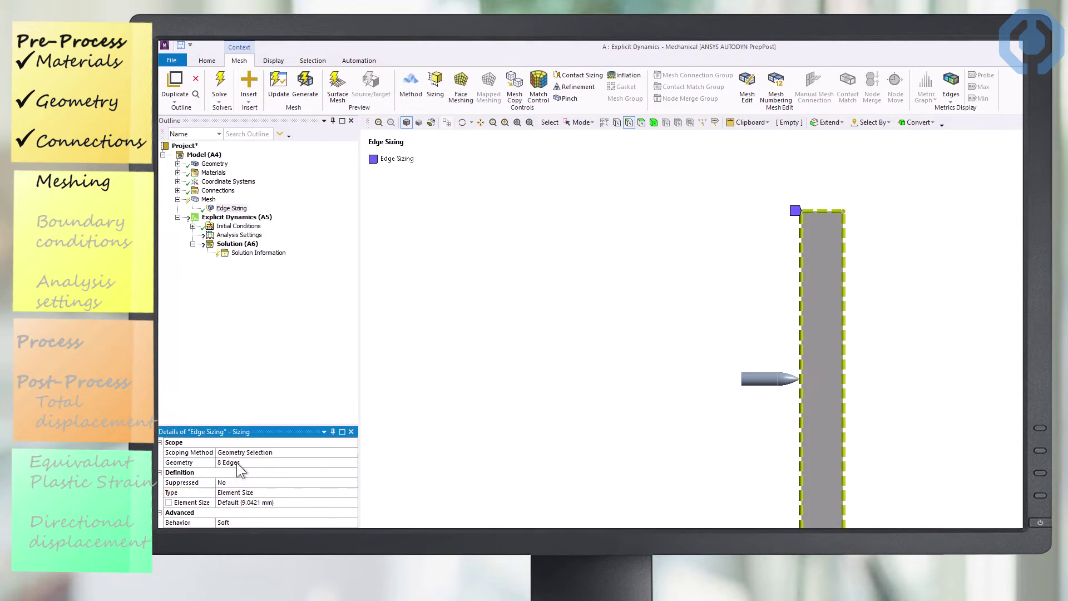
Set the edge sizing element size to 2 mm and generate the mesh
left_click(267, 504)
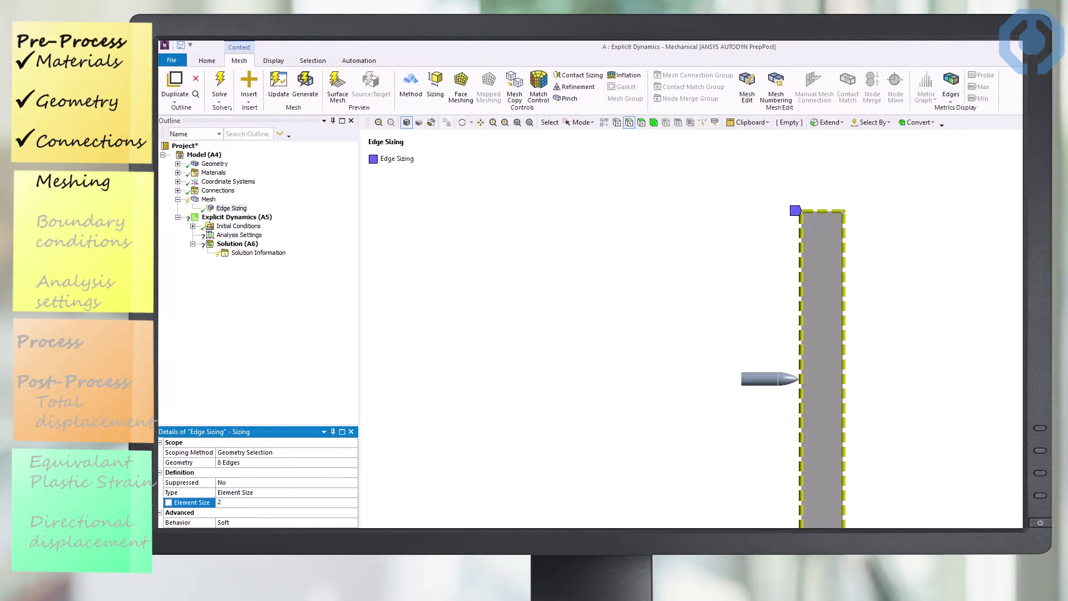
type("2")
key("Return")
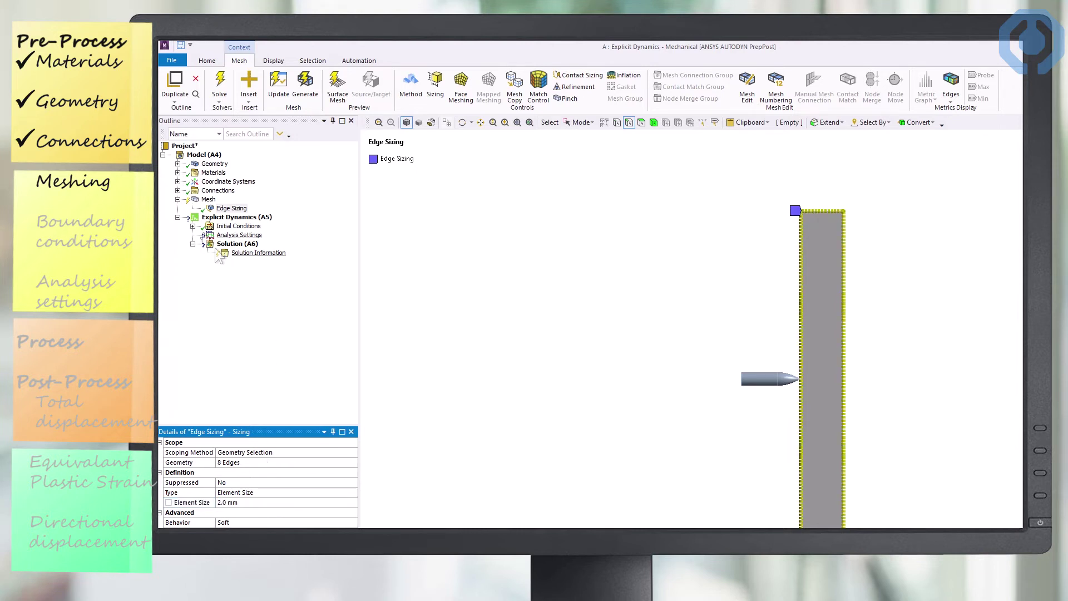
left_click(208, 199)
right_click(208, 199)
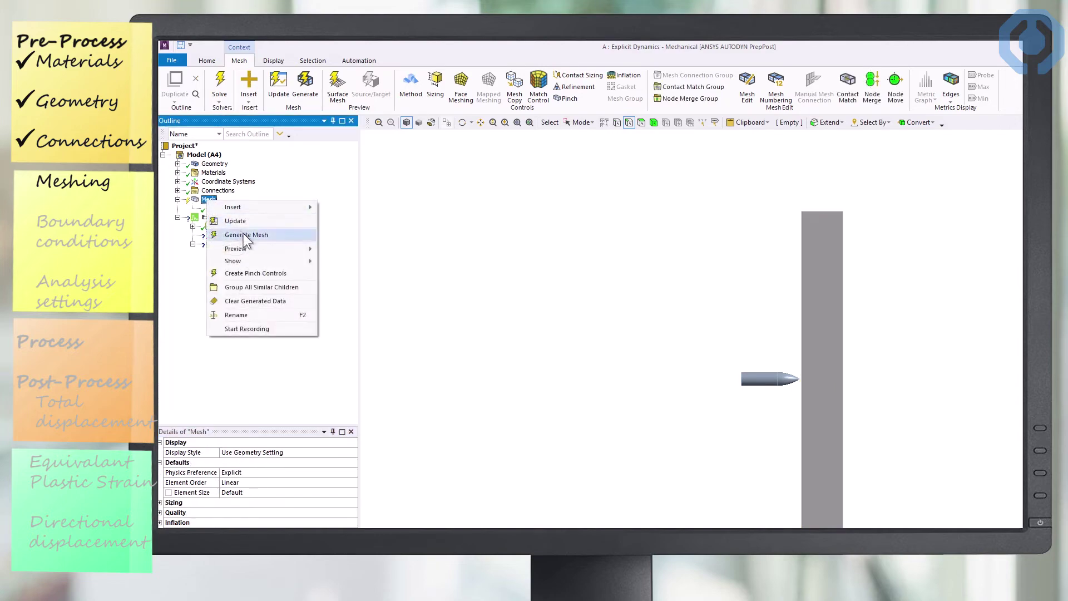
left_click(242, 232)
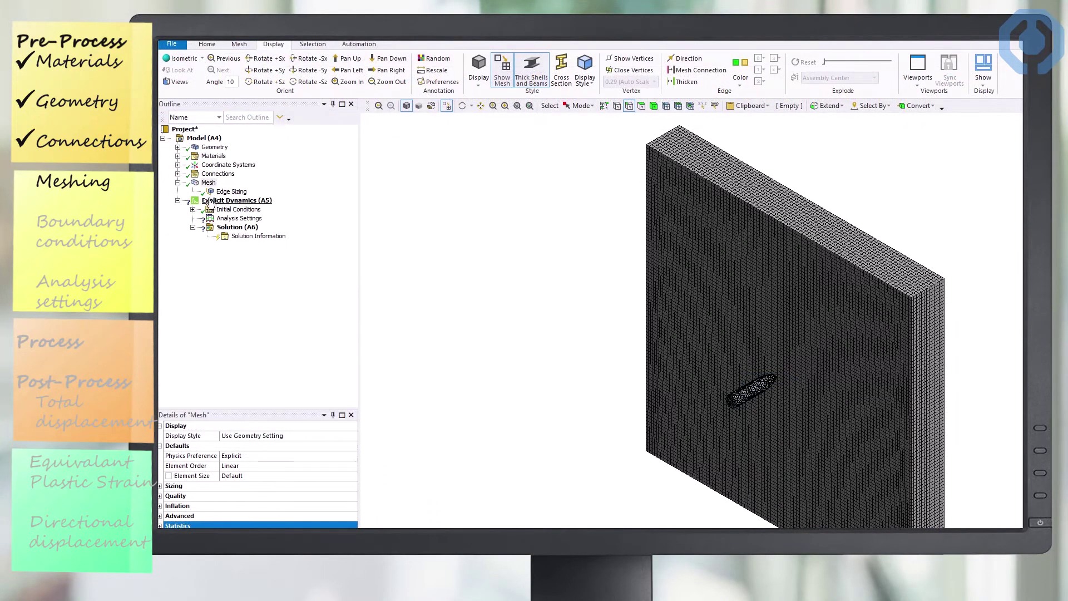
left_click(209, 201)
Add a Velocity initial condition scoped to the projectile body
left_click(211, 212)
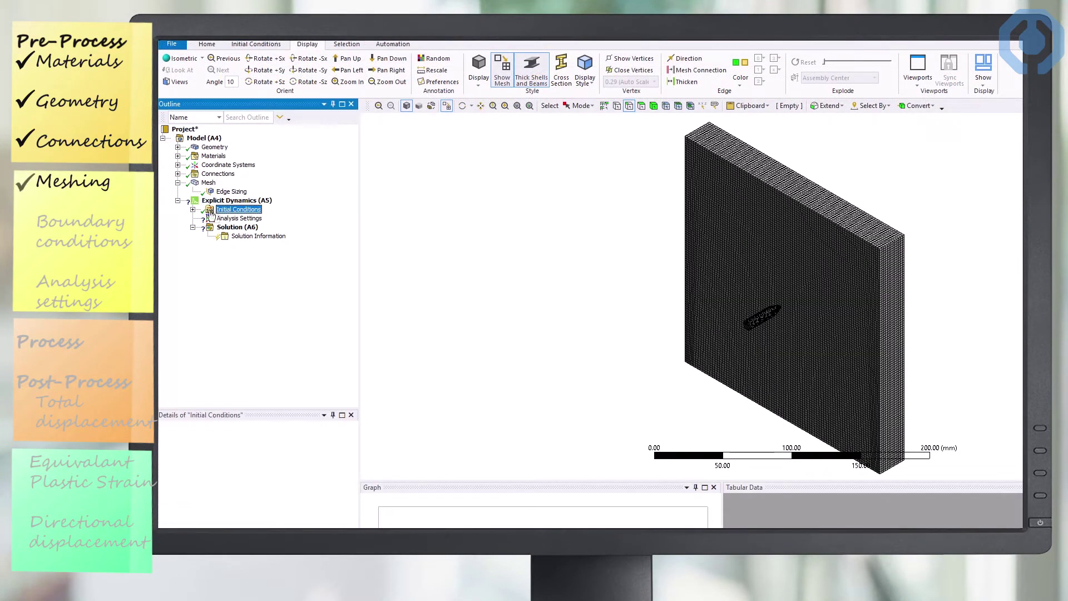
left_click(193, 209)
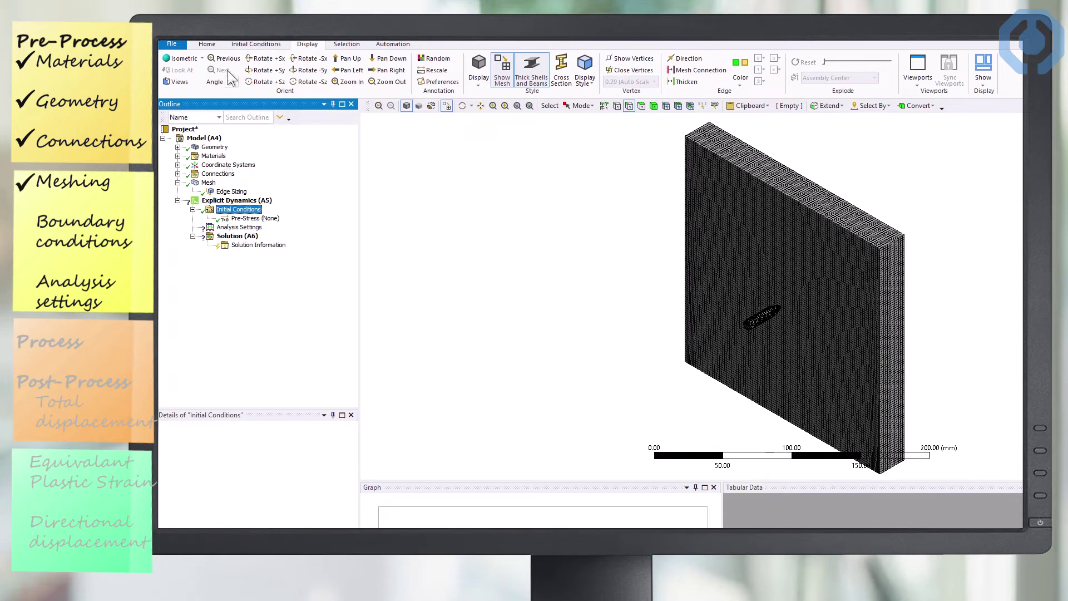
left_click(253, 44)
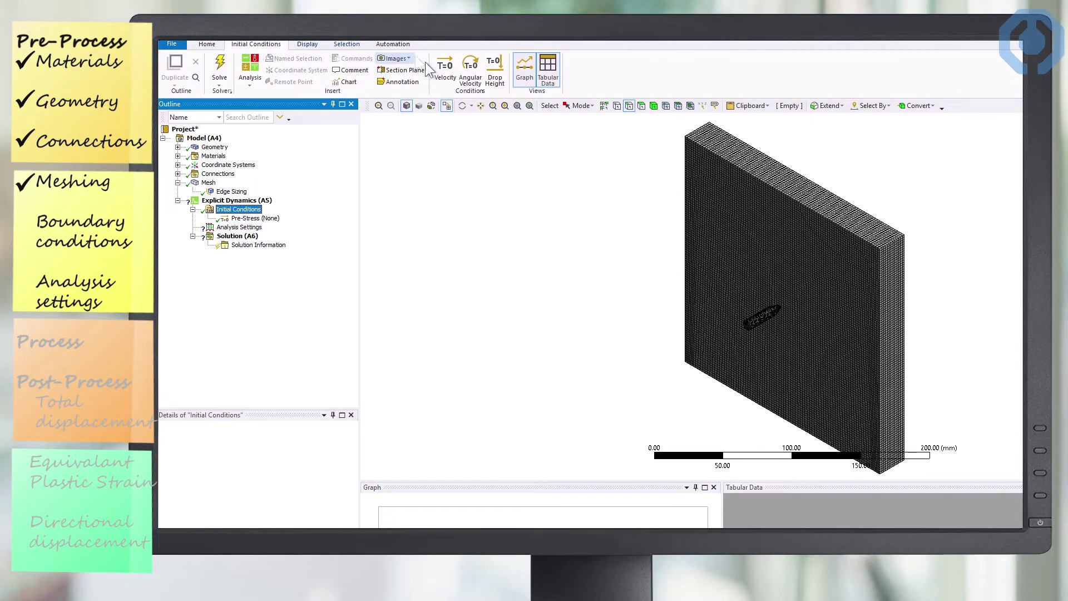
left_click(444, 69)
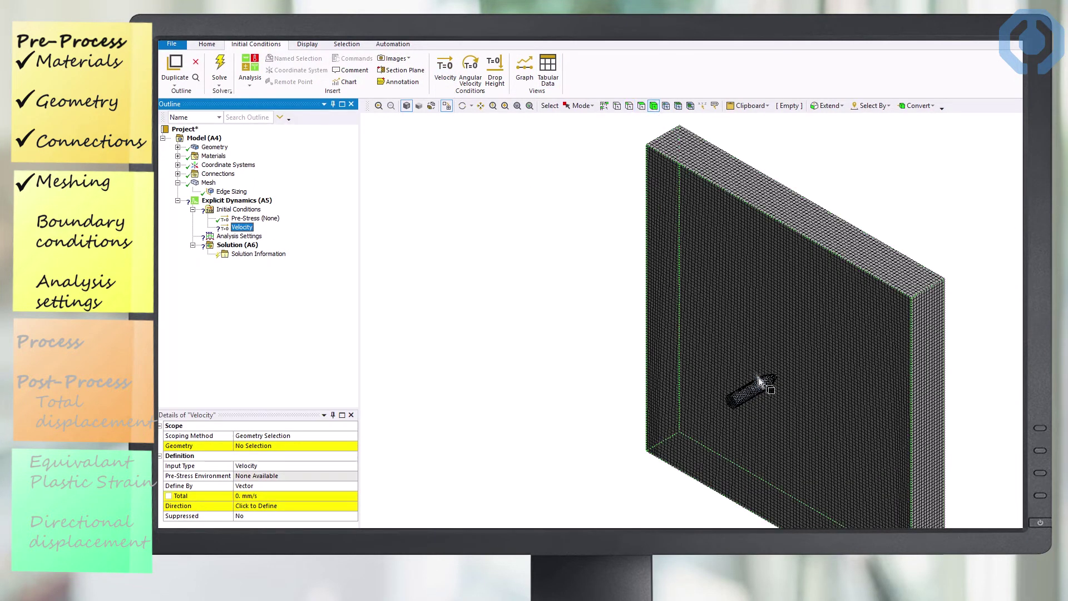
left_click(759, 390)
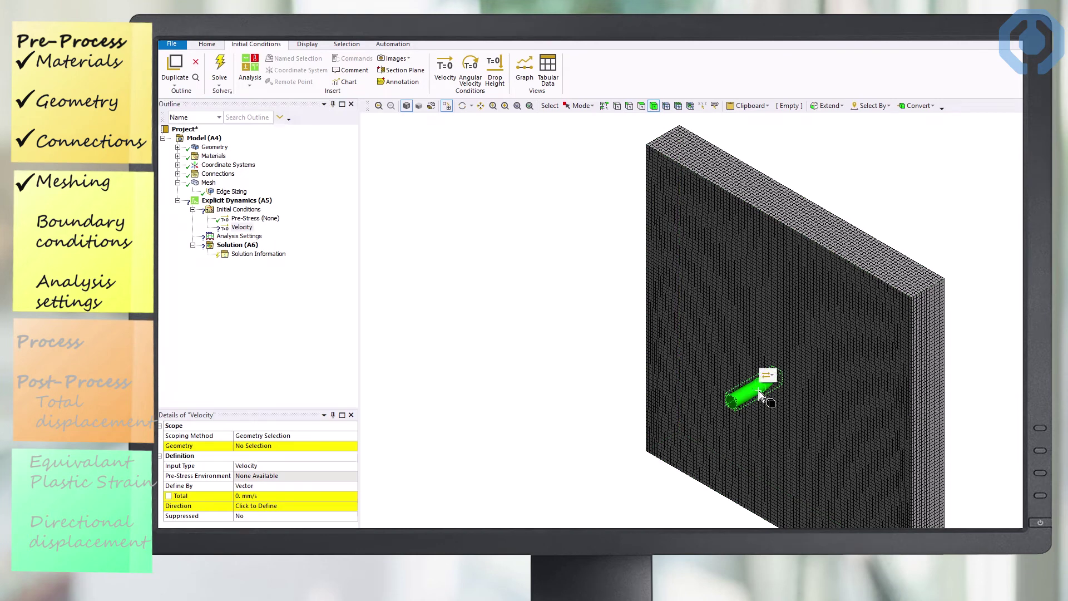
left_click(276, 443)
left_click(273, 443)
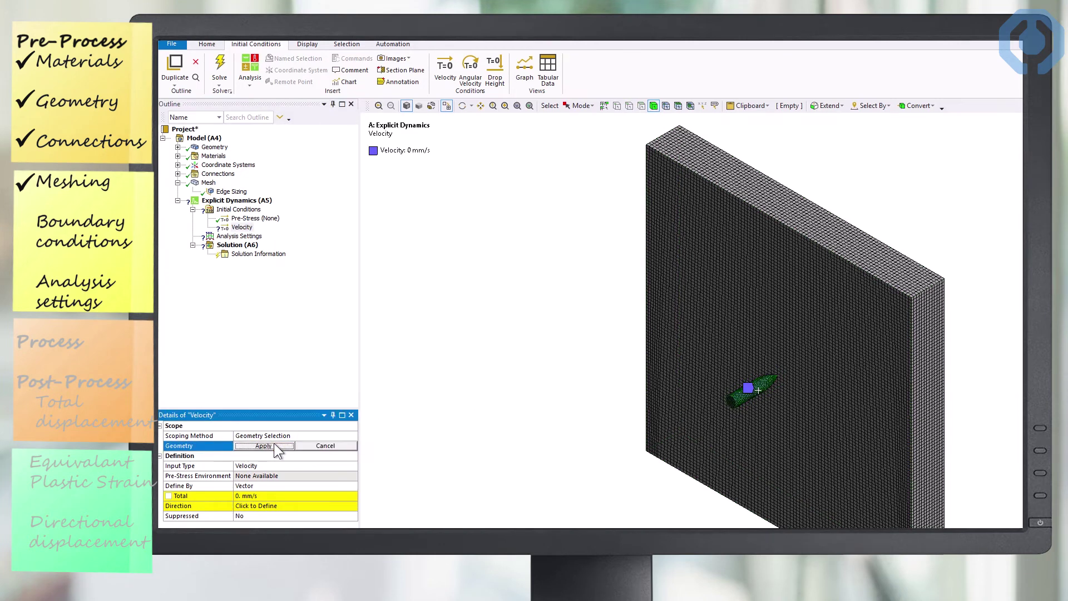
Define the velocity by components with a Y component of 900 mm/s
double_click(255, 487)
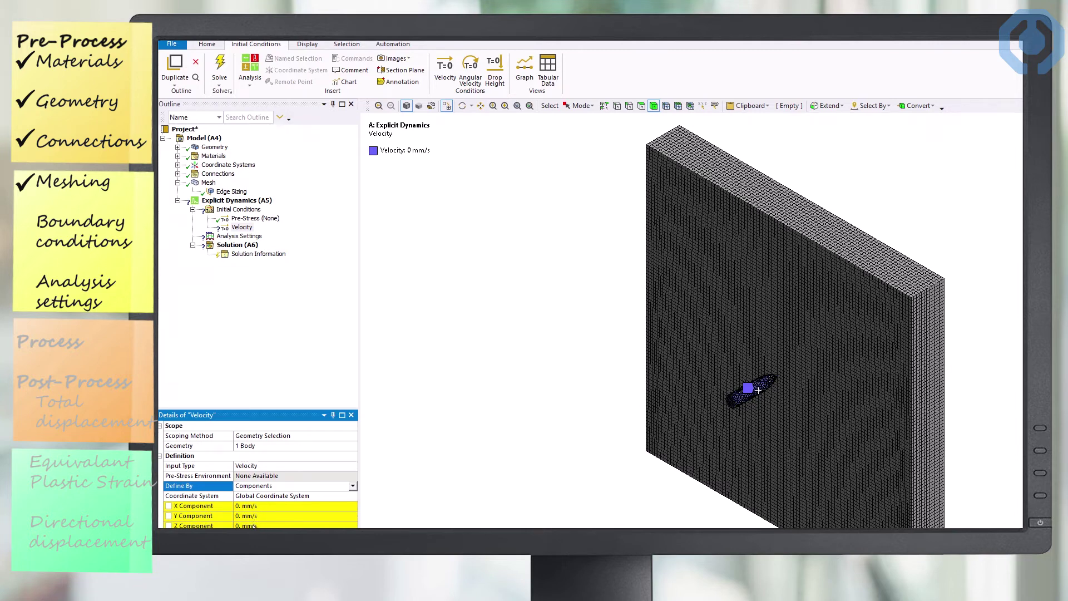
left_click(255, 517)
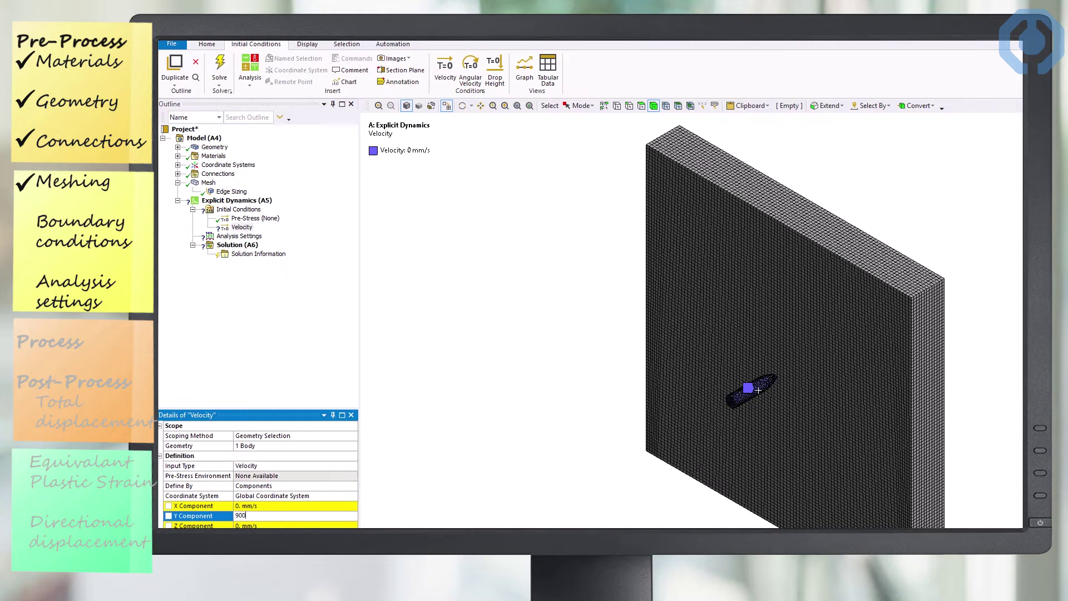
key("Return")
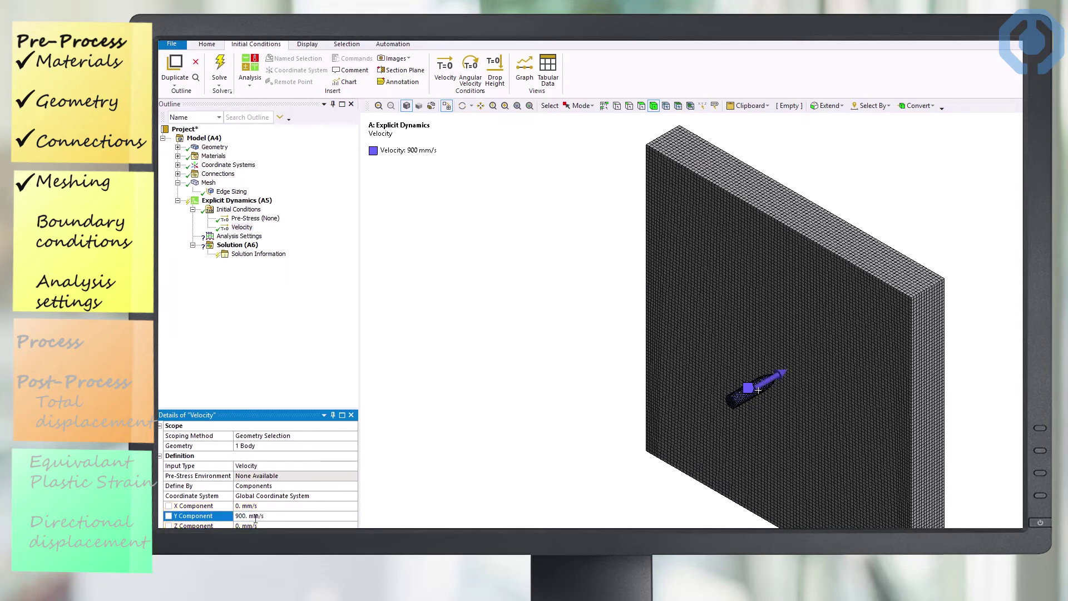
left_click(235, 238)
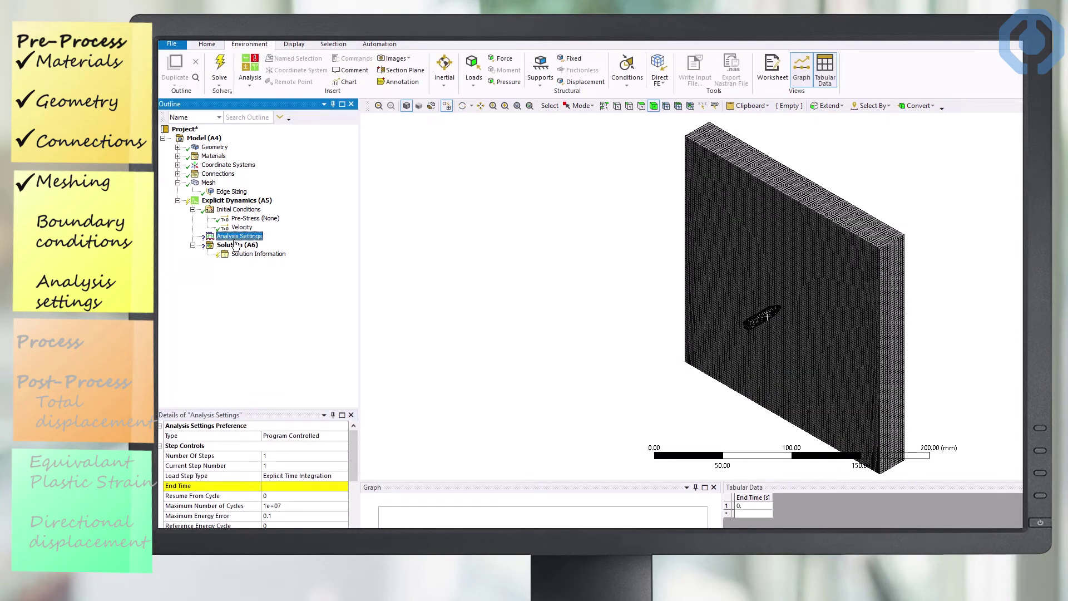
Set the Analysis Settings End Time to 3e-5 s
left_click(275, 487)
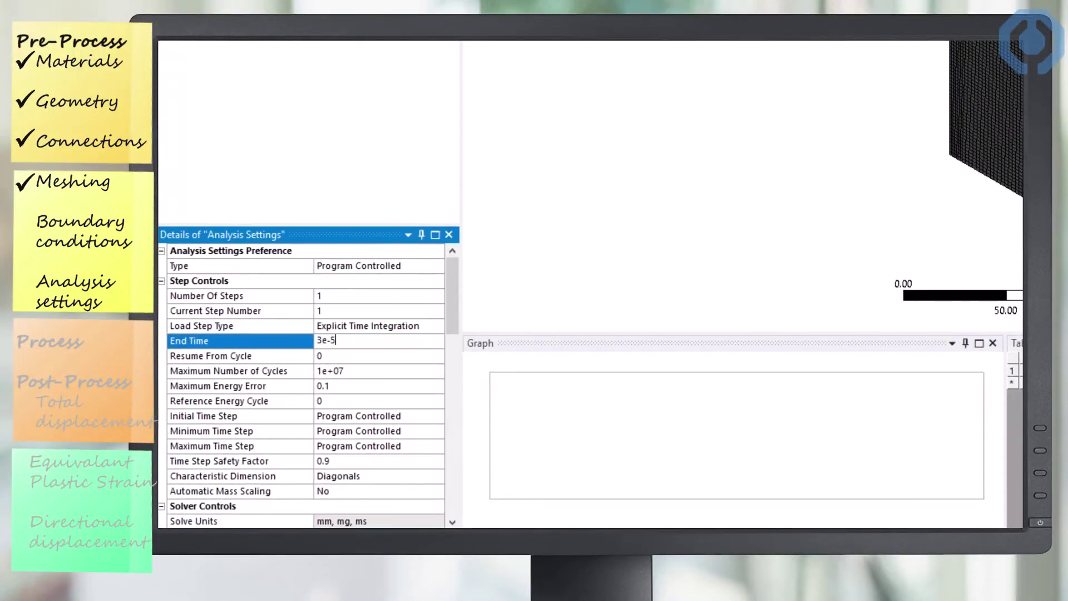
key("Return")
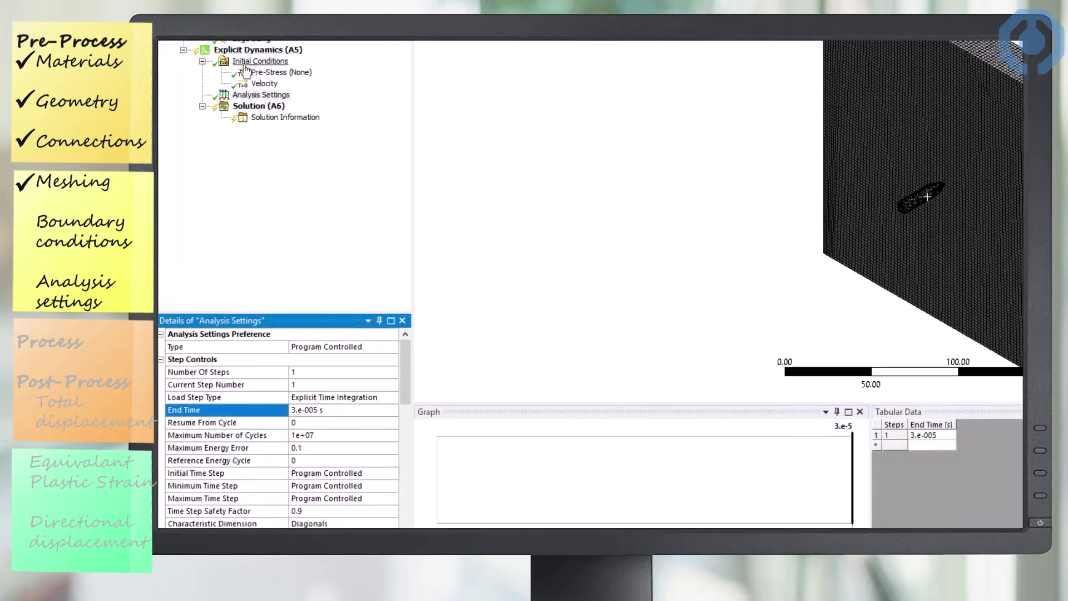
left_click(272, 109)
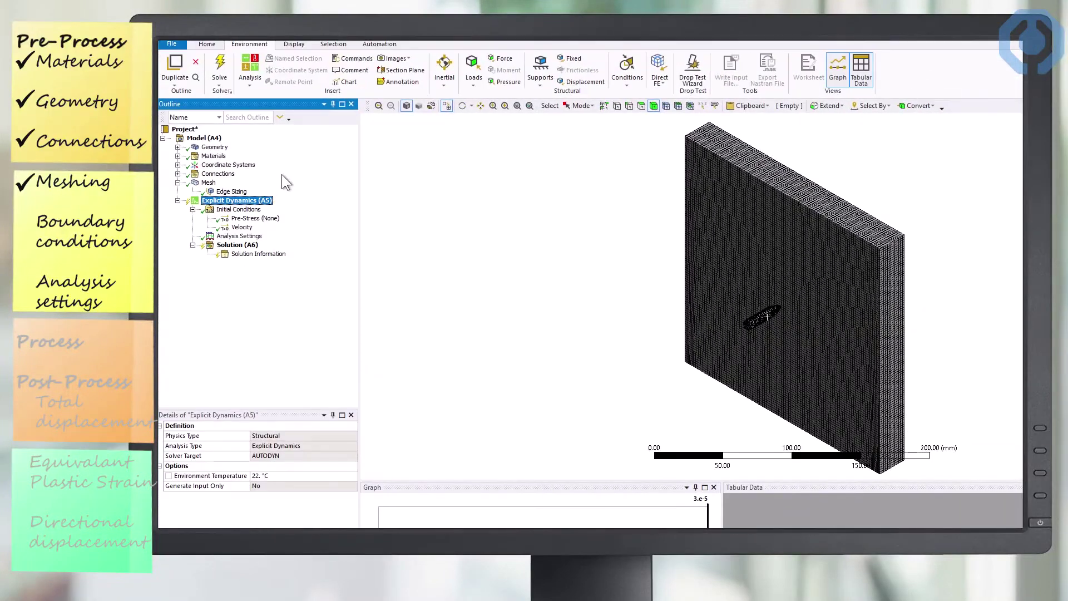
Scope the Fixed Support to both side faces of the steel plate (2 Faces)
left_click(575, 58)
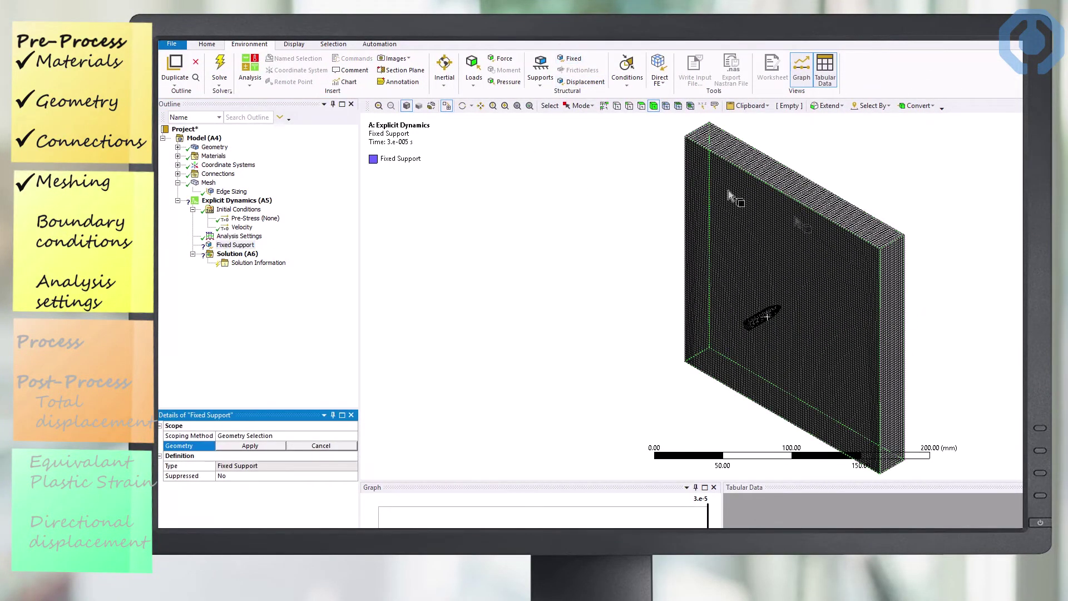
left_click(889, 303)
middle_click_drag(731, 364, 647, 275)
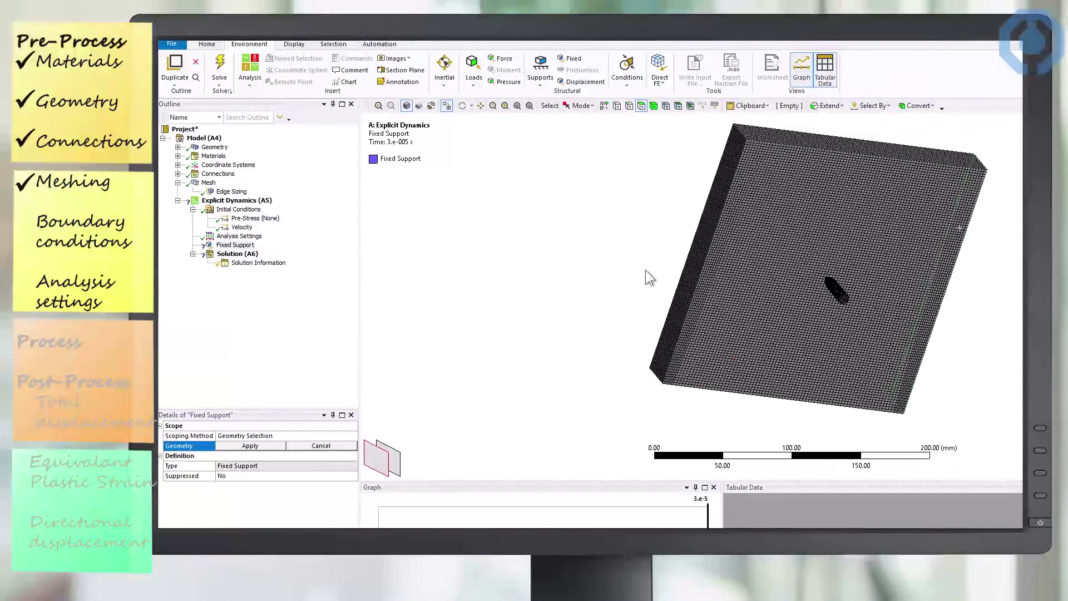
left_click(689, 275)
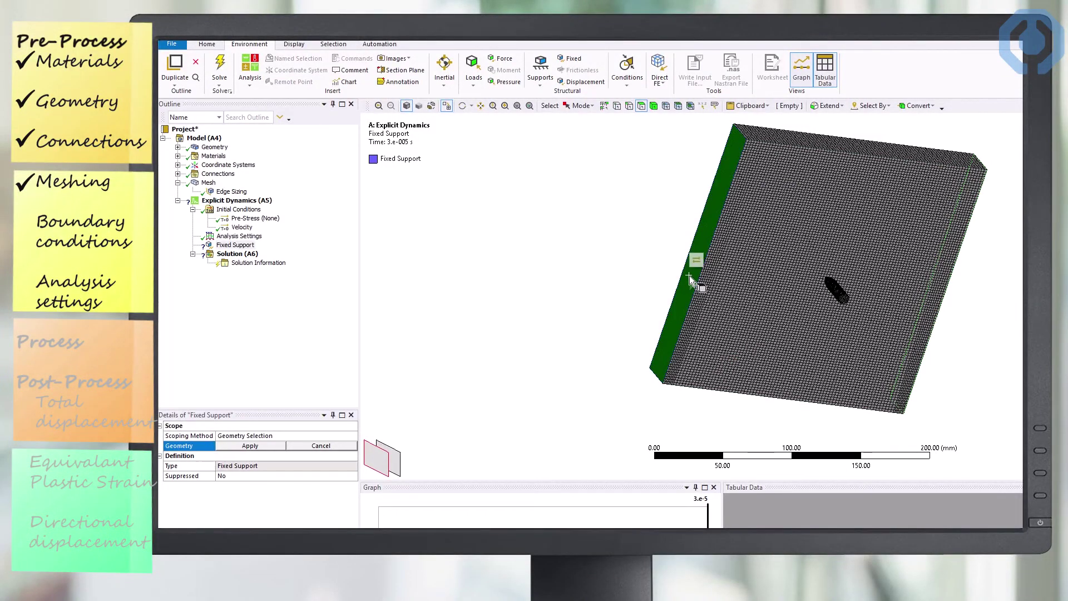
left_click(266, 445)
middle_click_drag(832, 383, 666, 383)
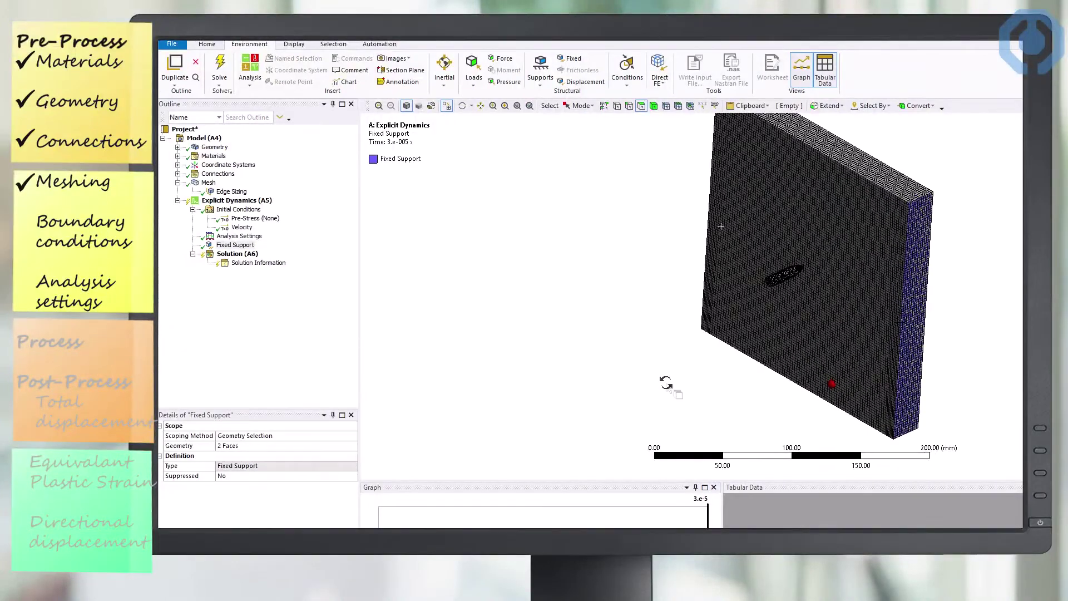
left_click(238, 255)
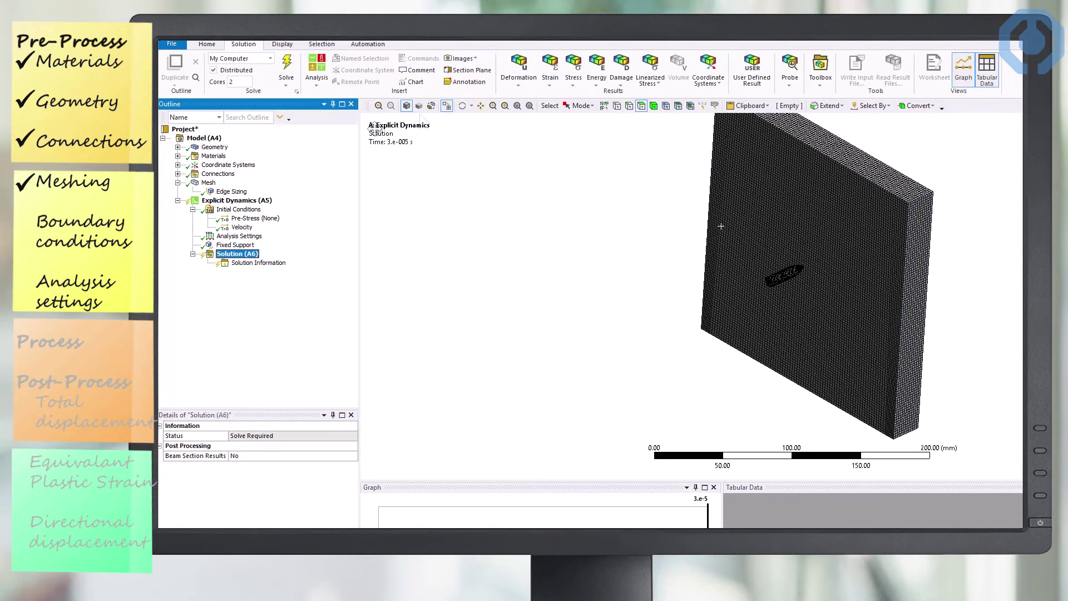
Add Total Deformation, Equivalent Plastic Strain and Equivalent (von-Mises) Stress results under Solution
left_click(531, 83)
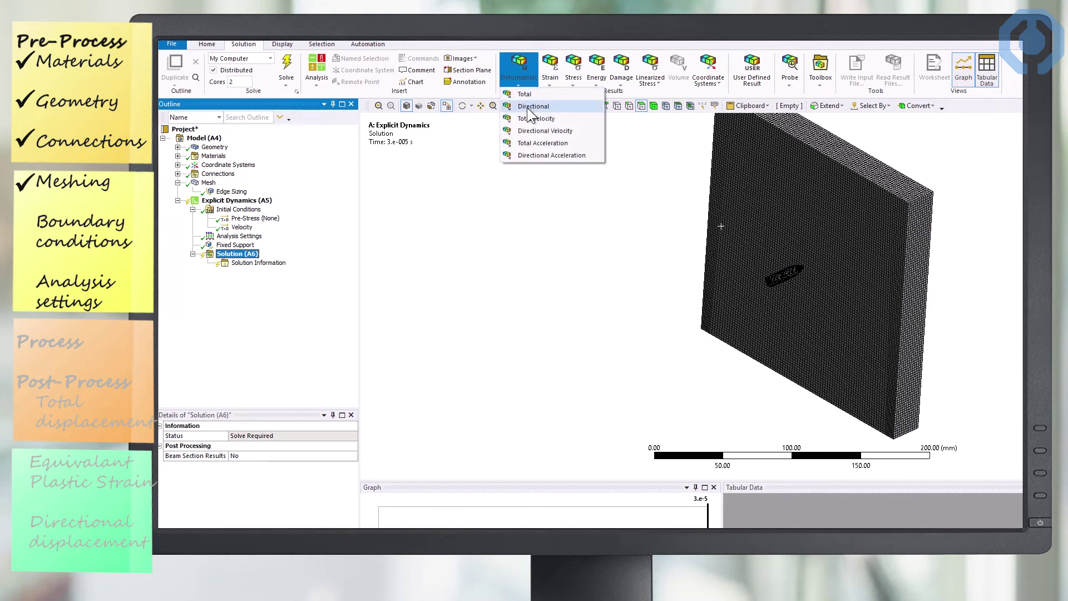
left_click(525, 95)
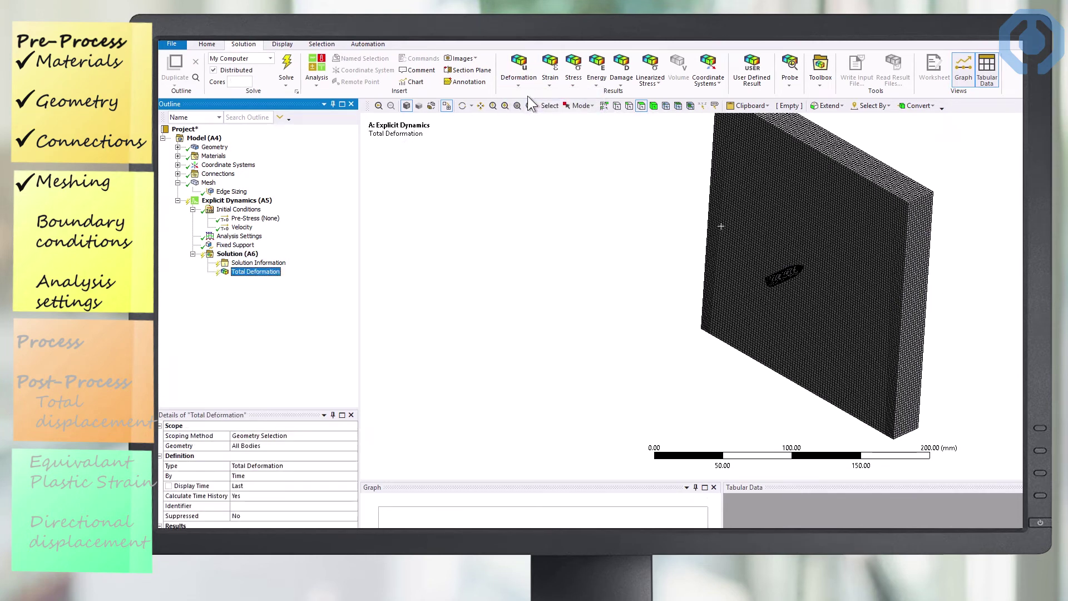
left_click(528, 82)
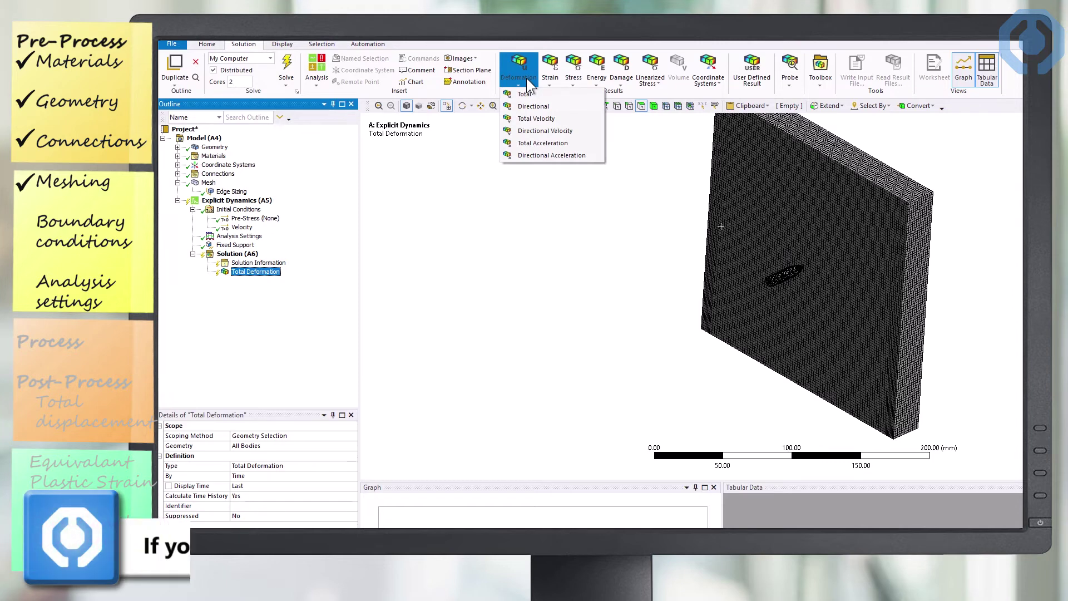
left_click(550, 78)
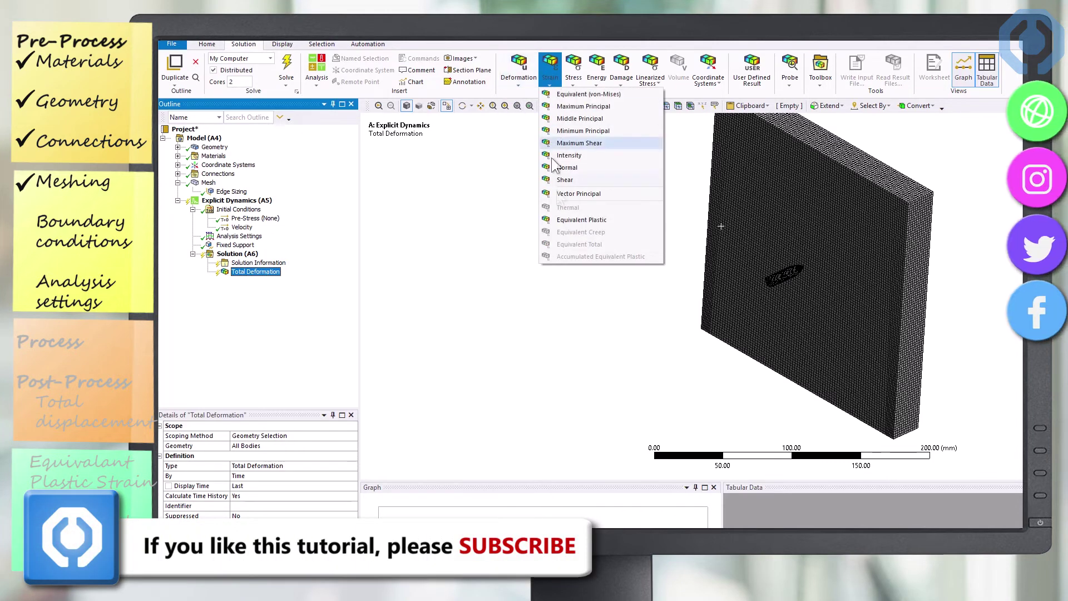
left_click(565, 219)
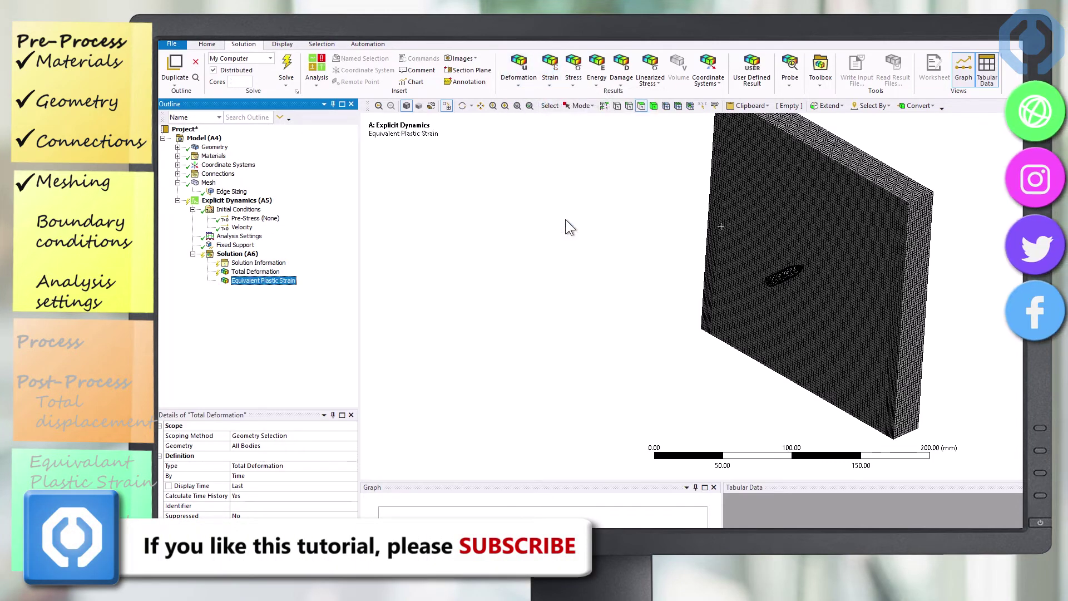
left_click(576, 78)
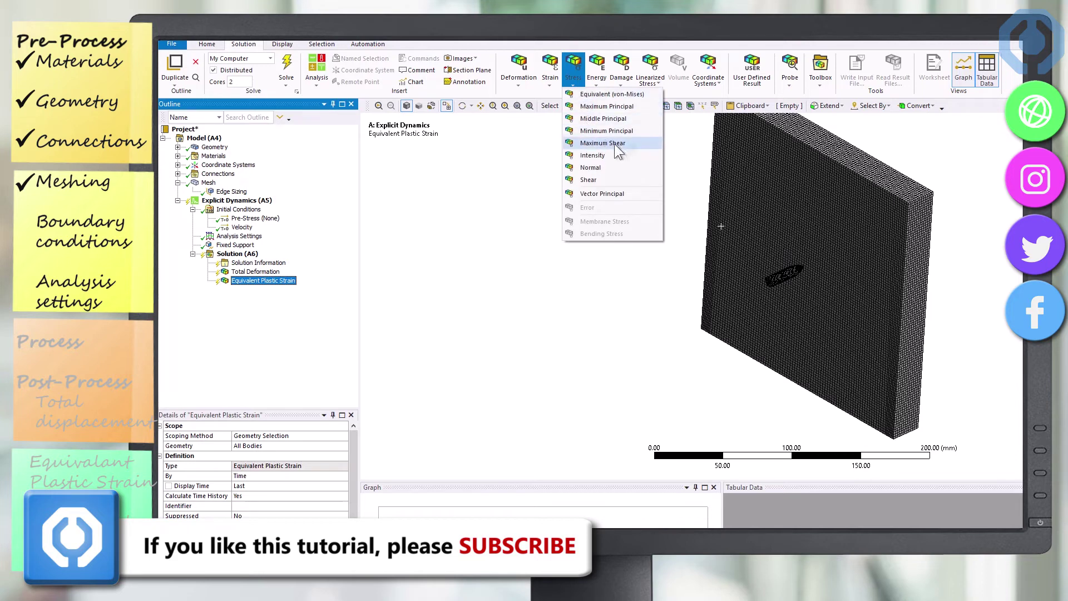
left_click(635, 95)
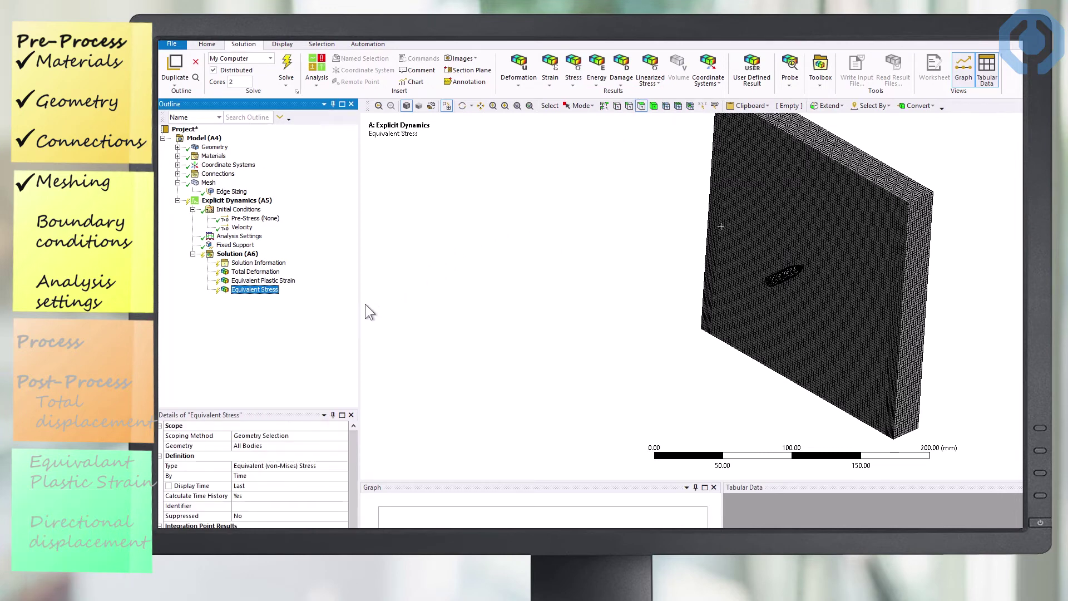
right_click(242, 257)
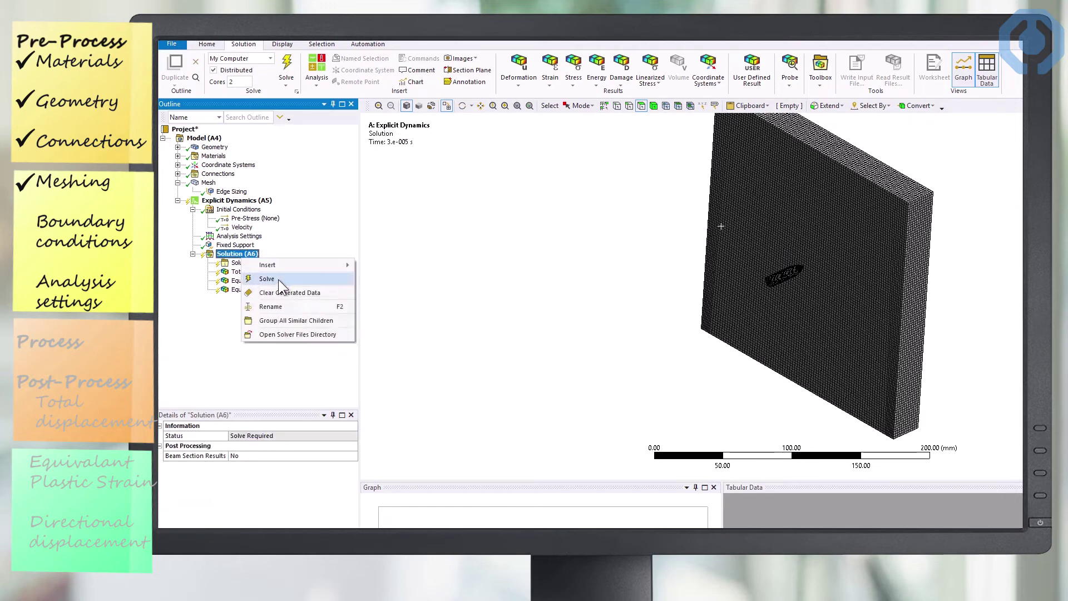
Solve Solution (A6) and let the explicit run finish at 3e-5 s
left_click(278, 280)
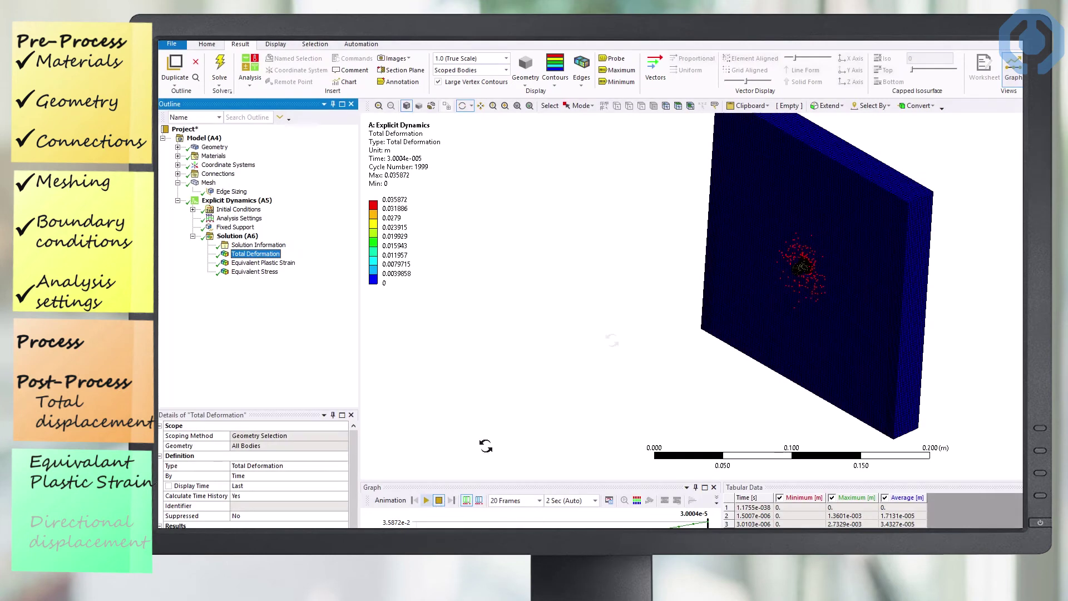
Zoom on the impact zone, animate Total Deformation, then display Equivalent Plastic Strain
right_click_drag(753, 217, 851, 317)
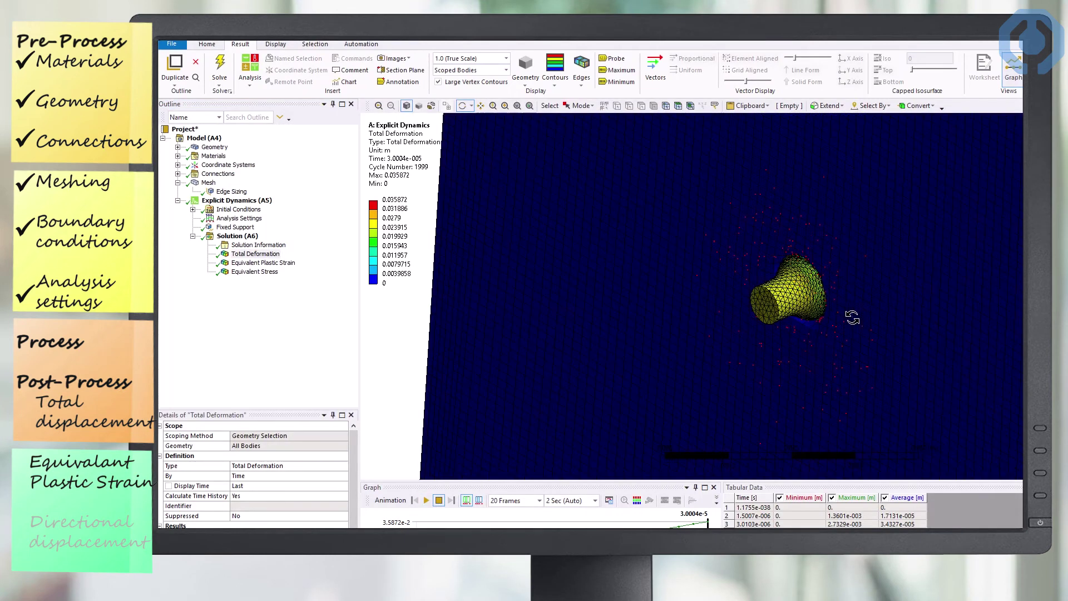
left_click(427, 501)
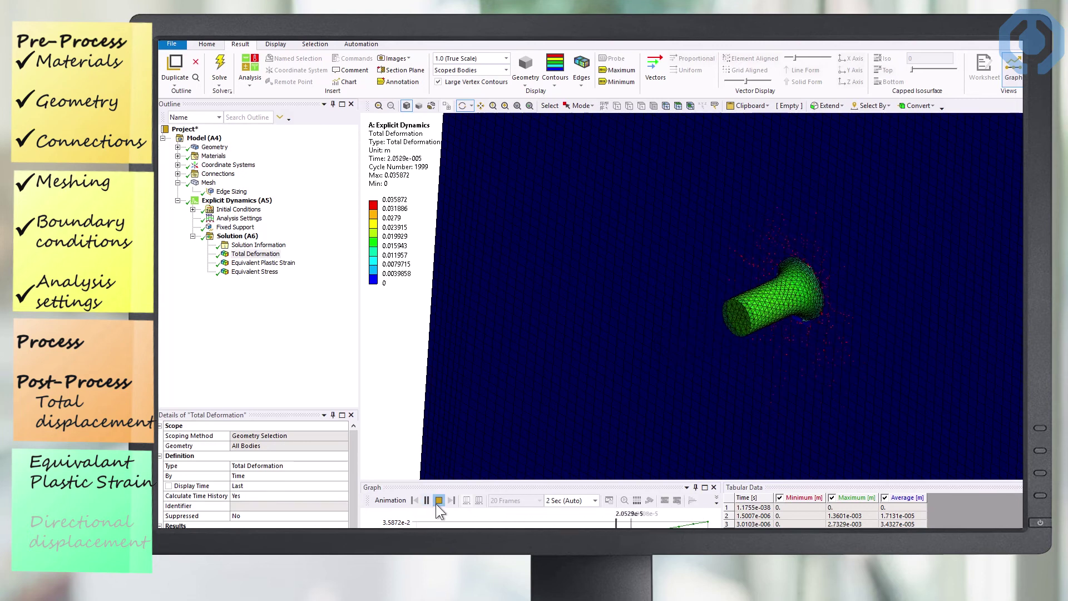
left_click(439, 500)
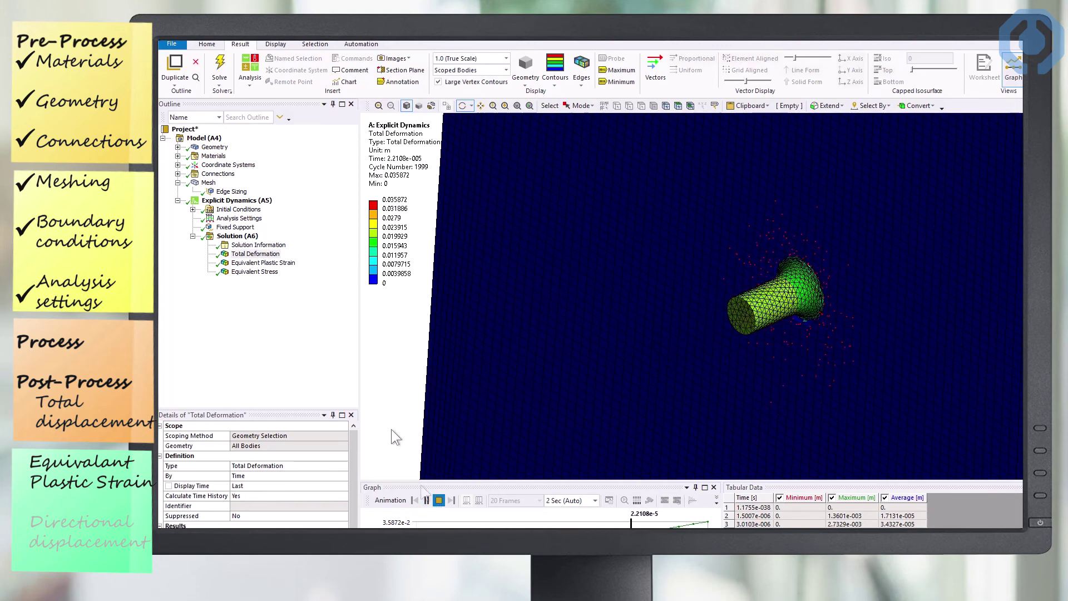
left_click(259, 263)
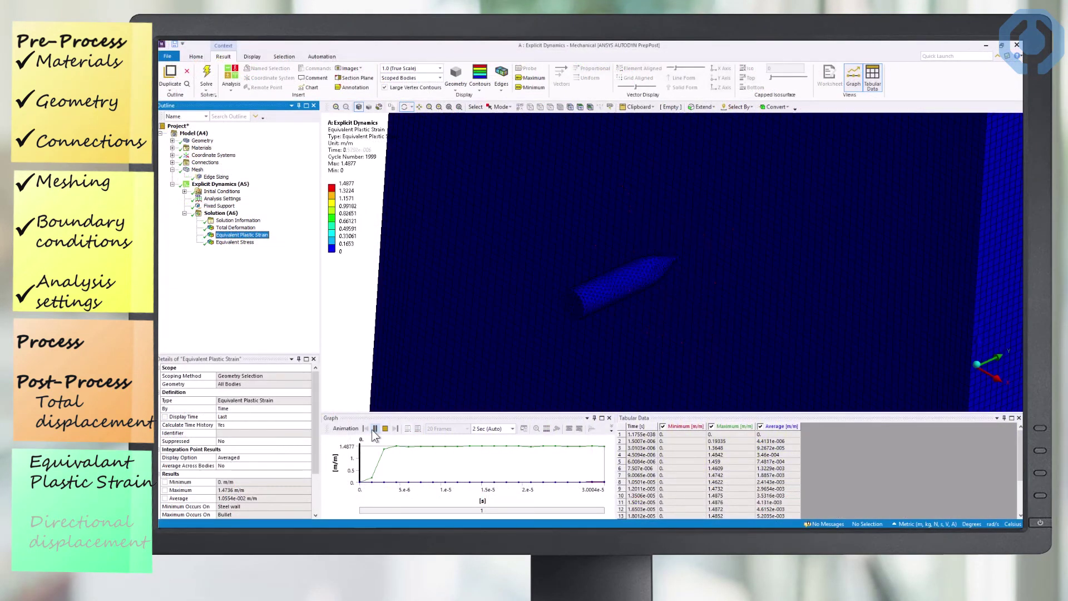
Stop the Equivalent Plastic Strain animation and return to the Solution (A6) branch
left_click(384, 430)
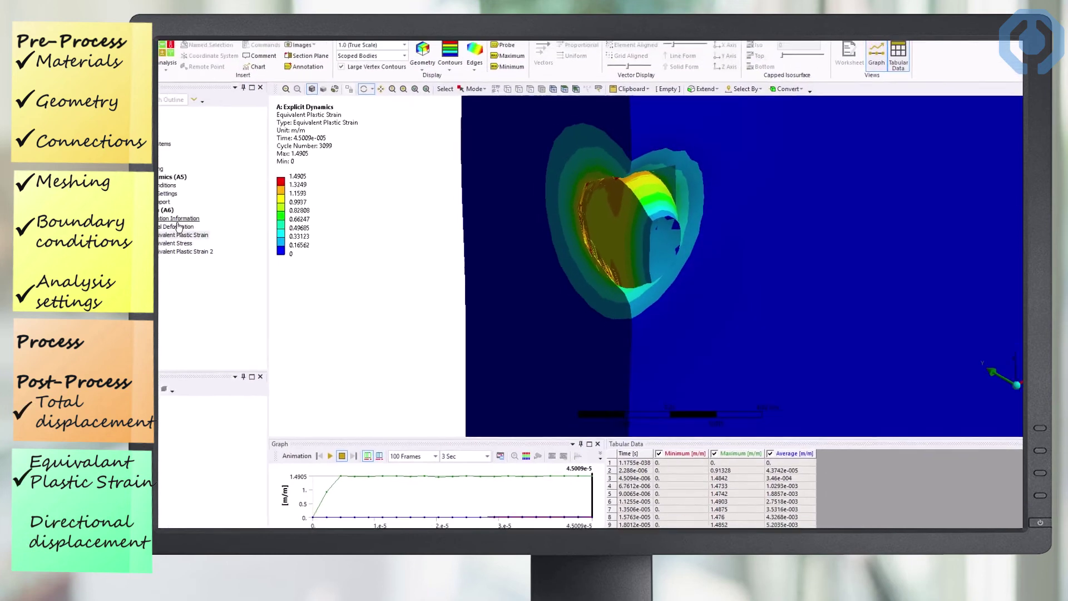
left_click(167, 209)
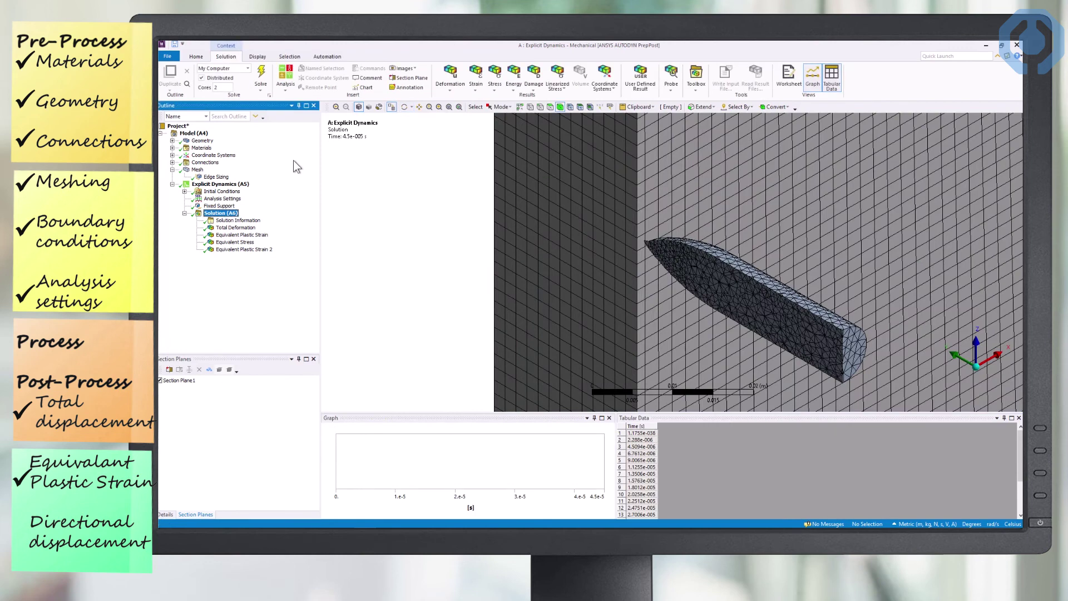
Add a Directional Deformation result along the Y Axis, scoped to the steel wall body
left_click(450, 78)
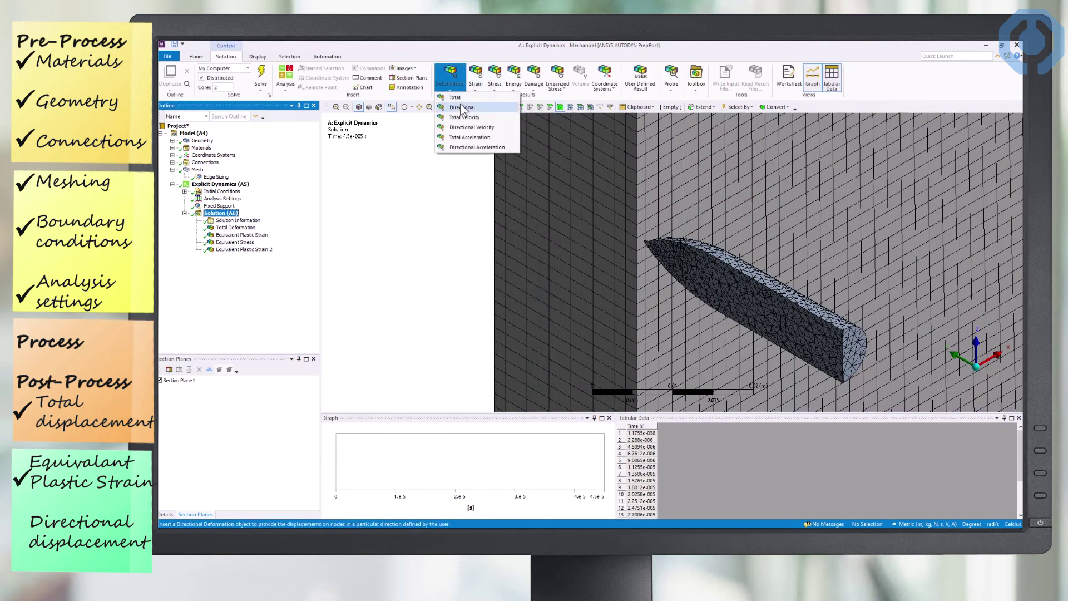
left_click(462, 113)
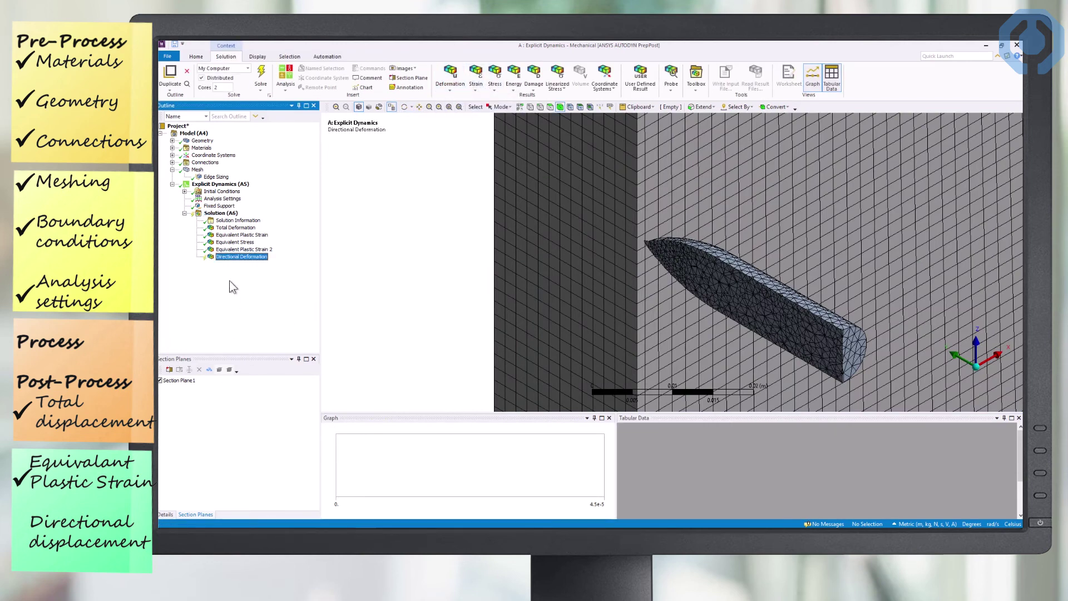
left_click(313, 359)
double_click(245, 409)
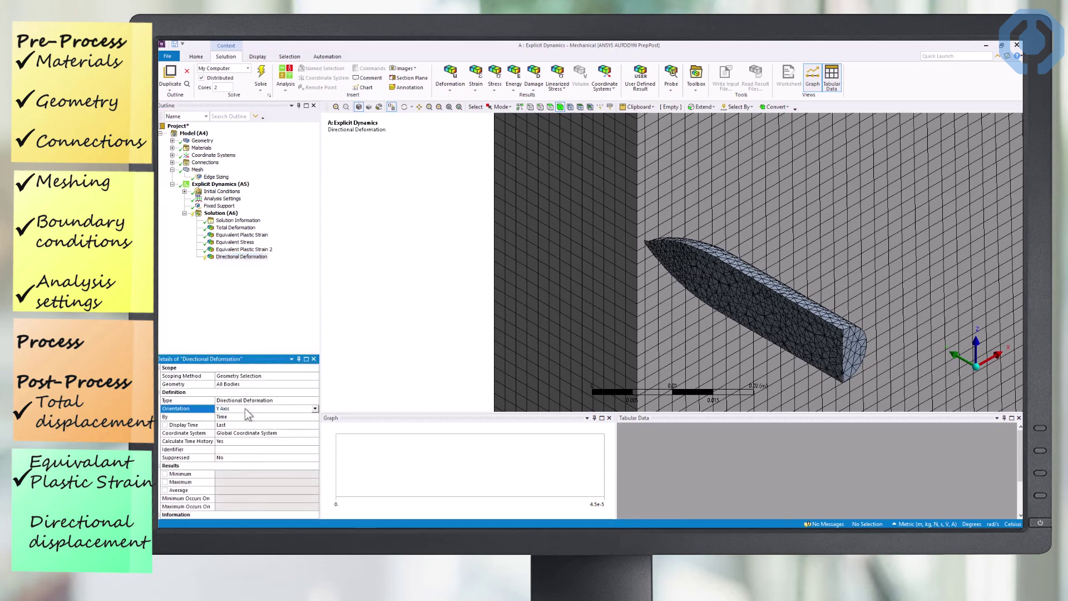
left_click(247, 385)
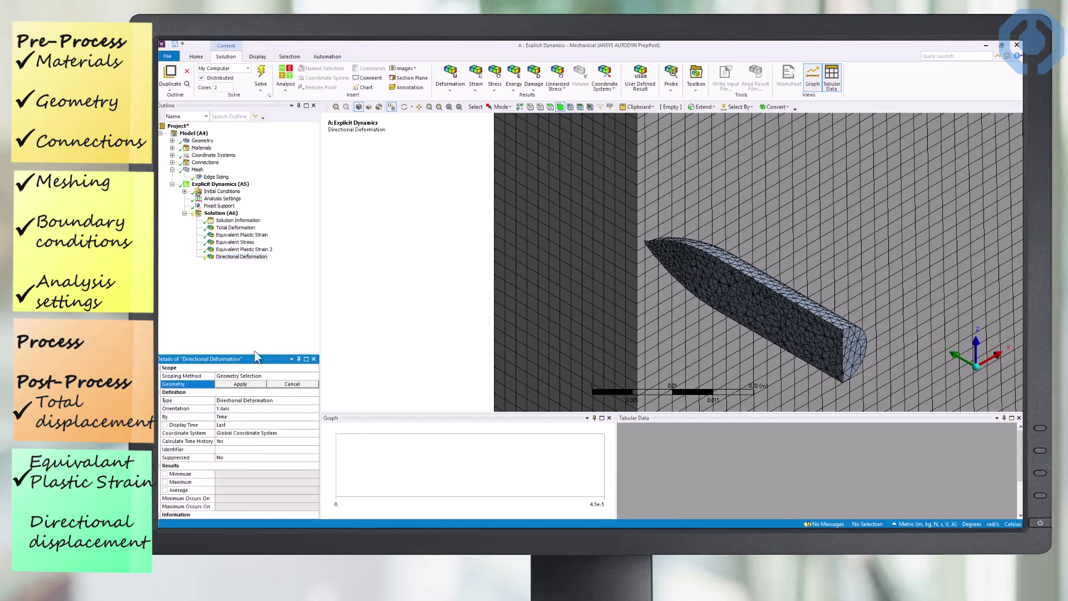
left_click(584, 180)
left_click(257, 386)
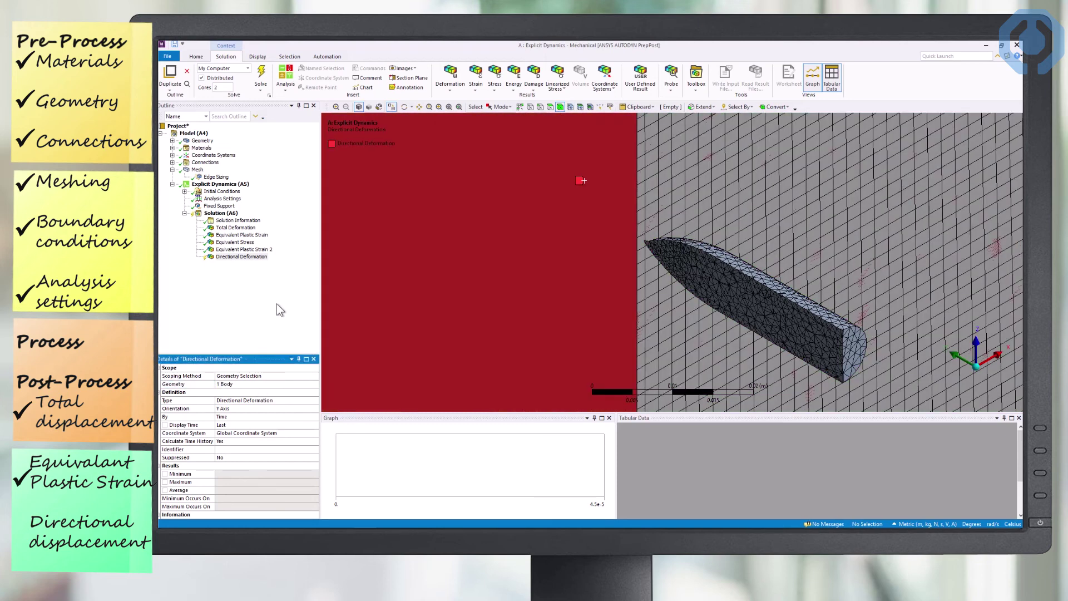
Solve the directional deformation, display it in Metric (mm) units, and play its animation
left_click(260, 76)
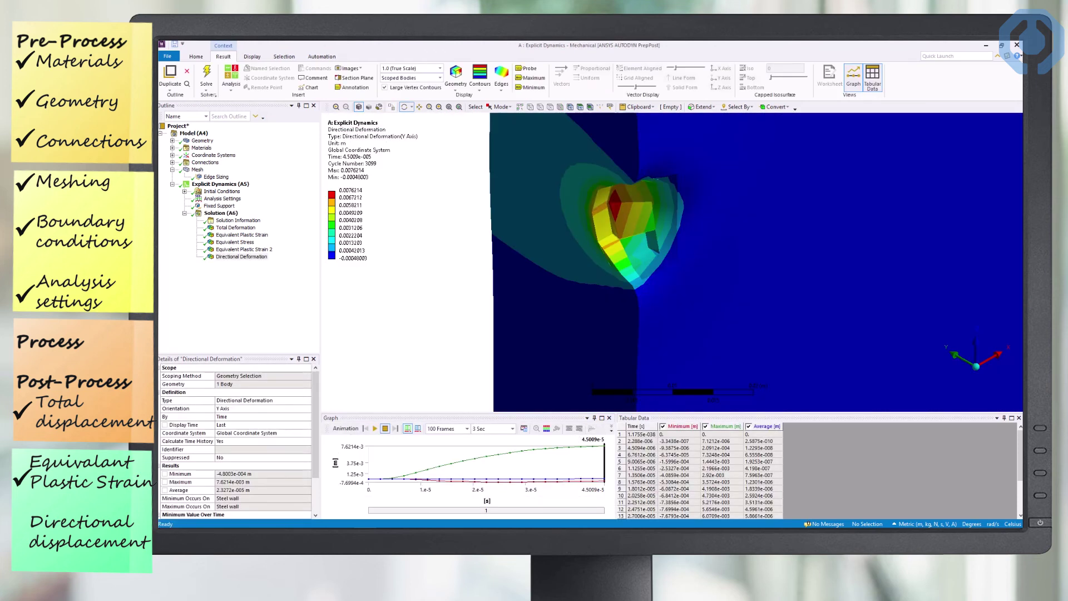
left_click(917, 523)
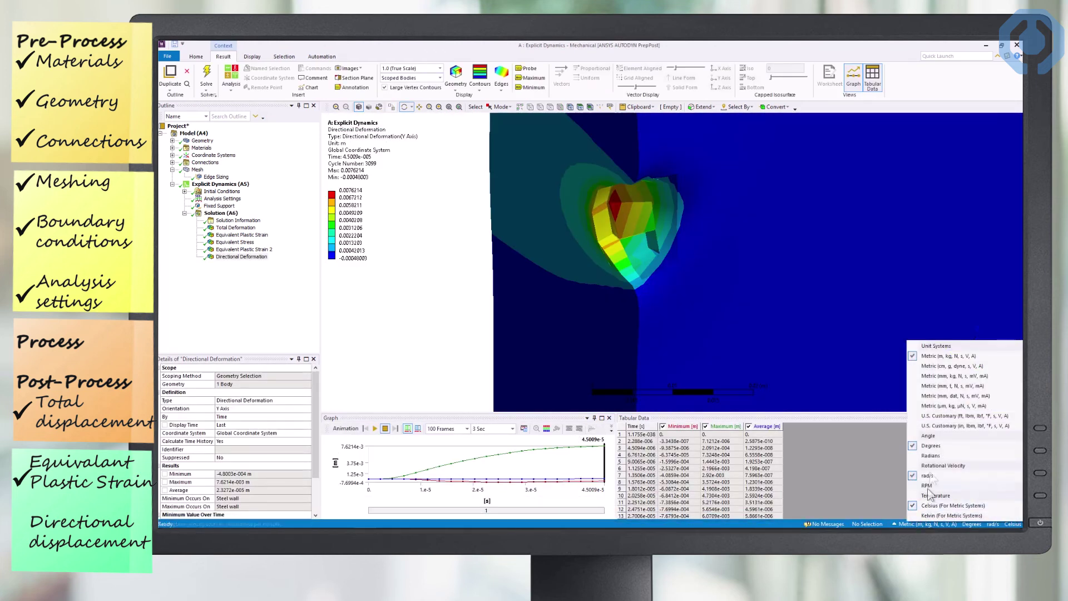
left_click(952, 376)
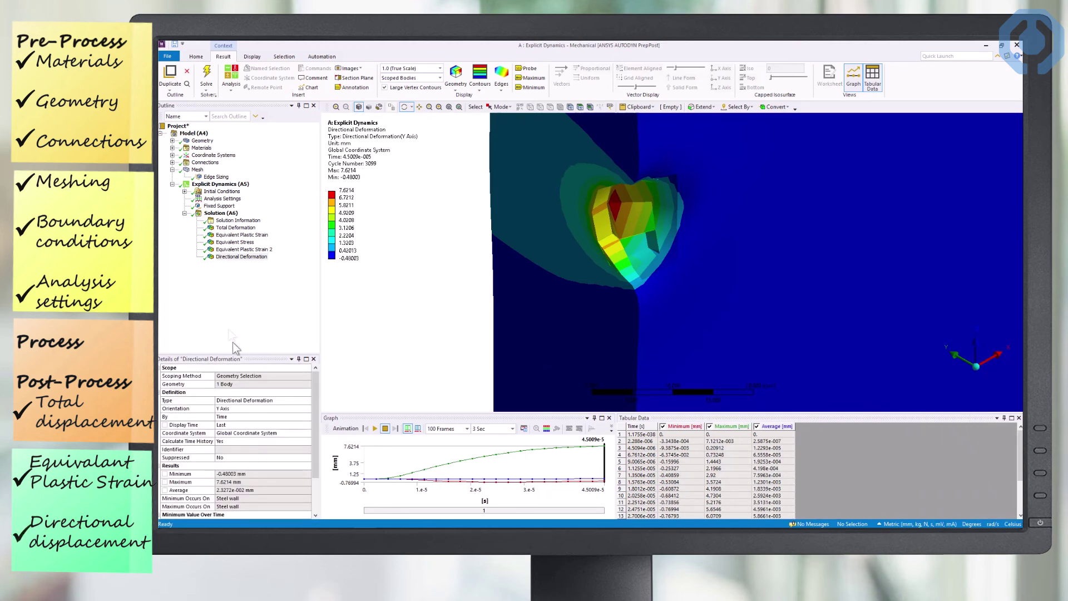
left_click(375, 428)
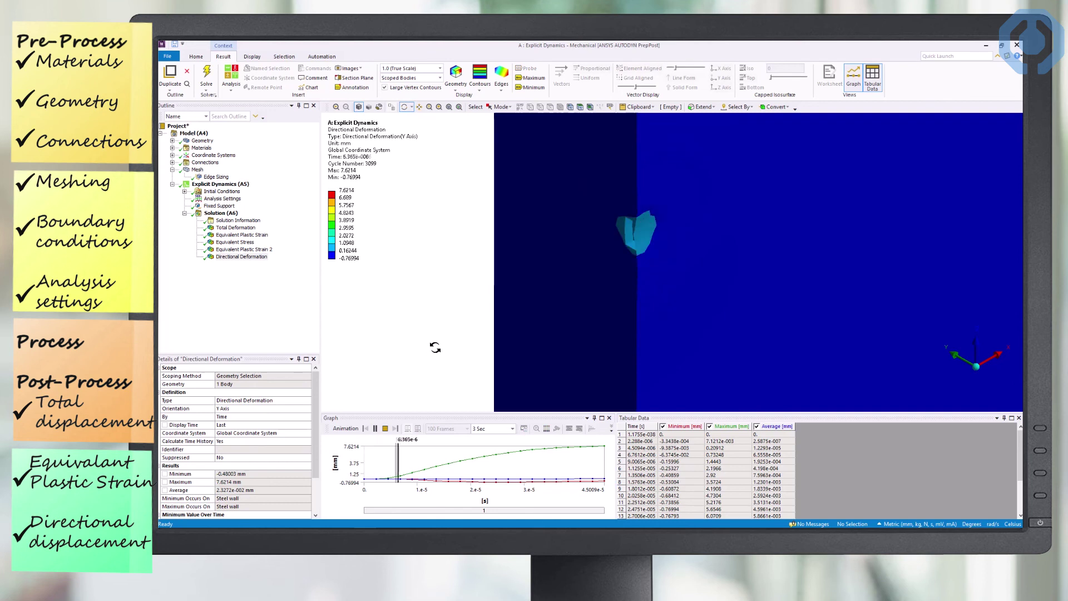